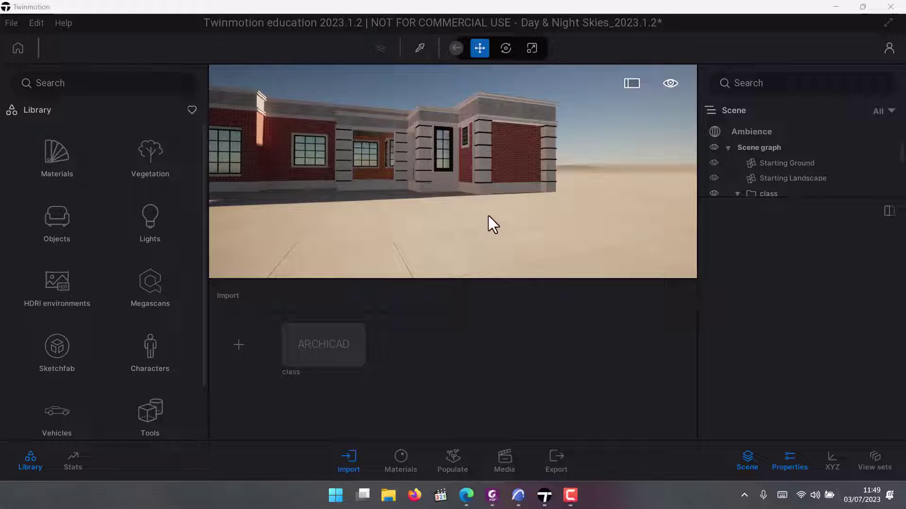
{"action": "left_click", "coordinate": [533, 231]}
{"action": "scroll", "coordinate": [533, 231], "scroll_direction": "up", "scroll_amount": 3}
{"action": "right_click_drag", "start_coordinate": [533, 231], "coordinate": [491, 185]}
{"action": "left_click_drag", "start_coordinate": [490, 202], "coordinate": [338, 174]}
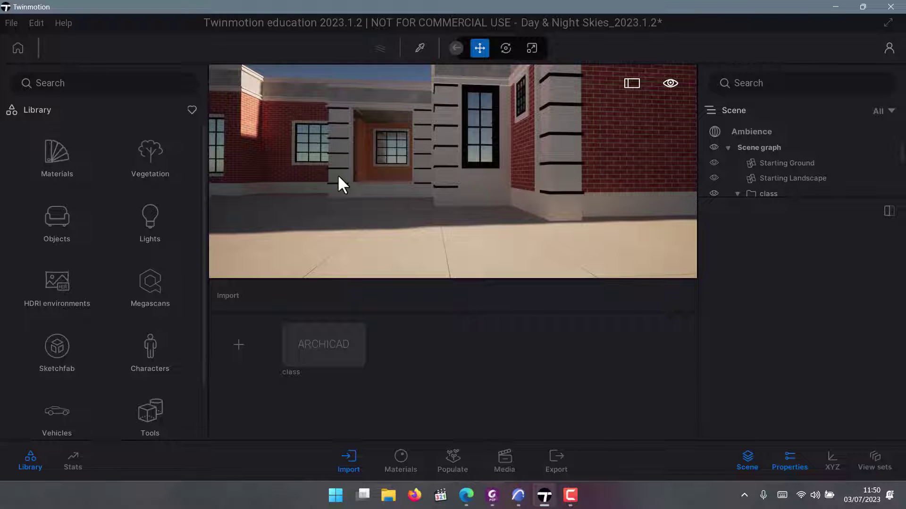
{"action": "scroll", "coordinate": [339, 213], "scroll_direction": "down", "scroll_amount": 5}
{"action": "scroll", "coordinate": [286, 199], "scroll_direction": "up", "scroll_amount": 5}
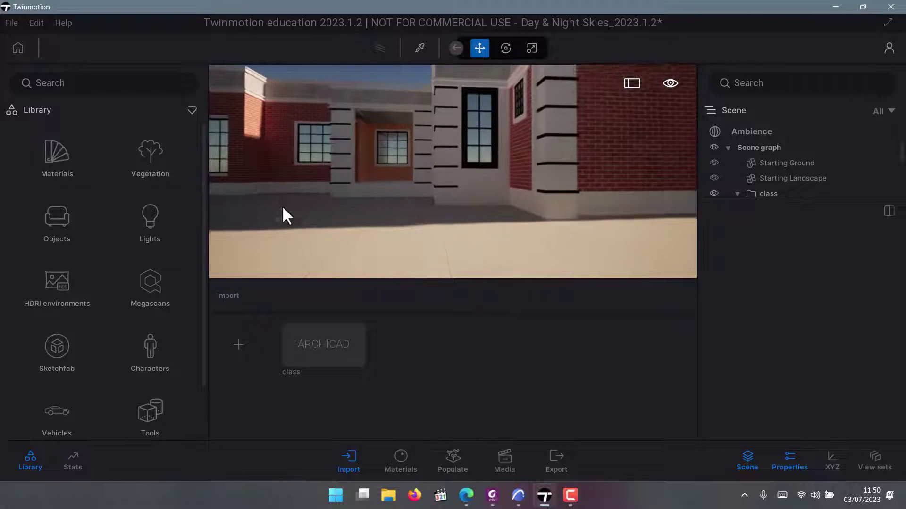
Look through the saved day, night and sunrise images in the media list and examine the building's front facade
{"action": "left_click", "coordinate": [496, 464]}
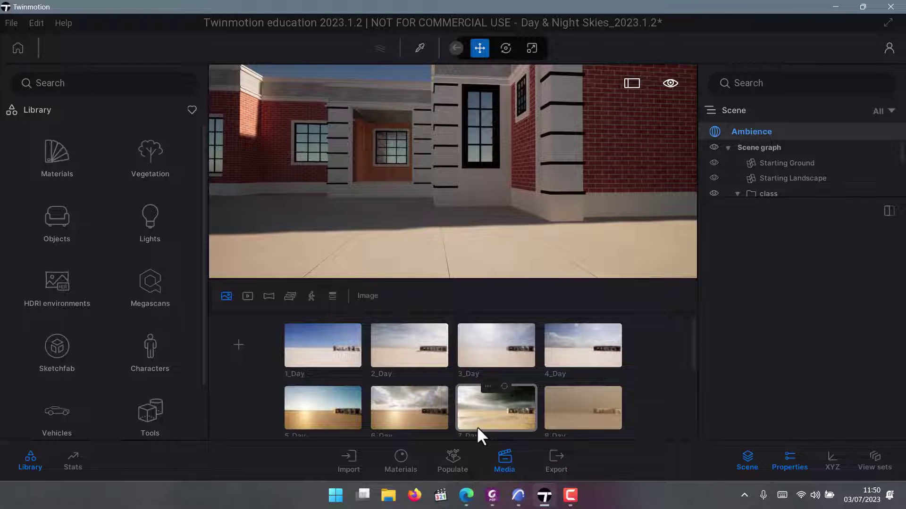
{"action": "scroll", "coordinate": [477, 415], "scroll_direction": "down", "scroll_amount": 5}
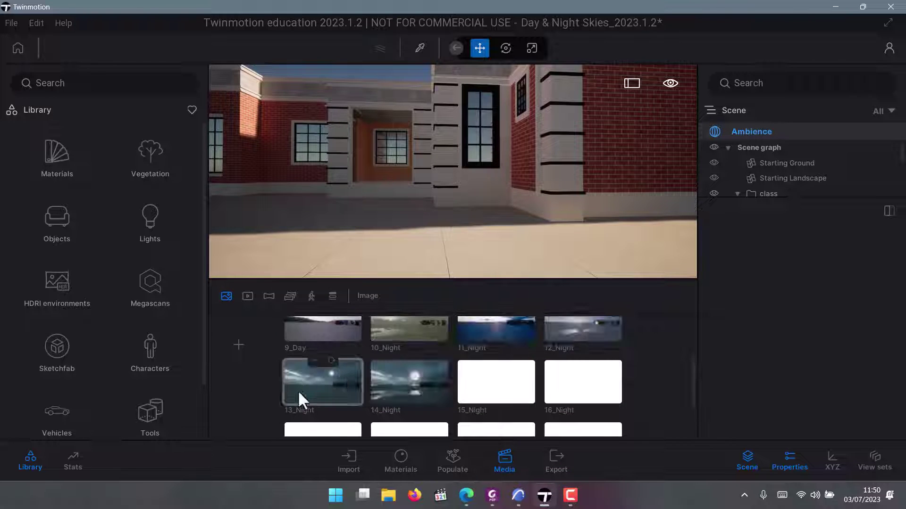
{"action": "scroll", "coordinate": [542, 363], "scroll_direction": "down", "scroll_amount": 3}
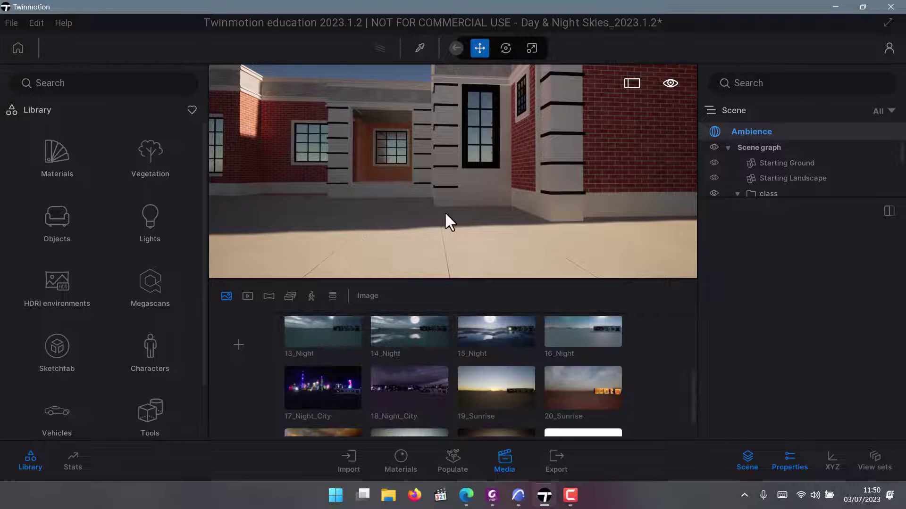
{"action": "scroll", "coordinate": [412, 201], "scroll_direction": "up", "scroll_amount": 2}
{"action": "scroll", "coordinate": [469, 212], "scroll_direction": "down", "scroll_amount": 5}
{"action": "scroll", "coordinate": [332, 151], "scroll_direction": "up", "scroll_amount": 5}
{"action": "middle_click_drag", "start_coordinate": [395, 106], "coordinate": [482, 107], "text": "shift"}
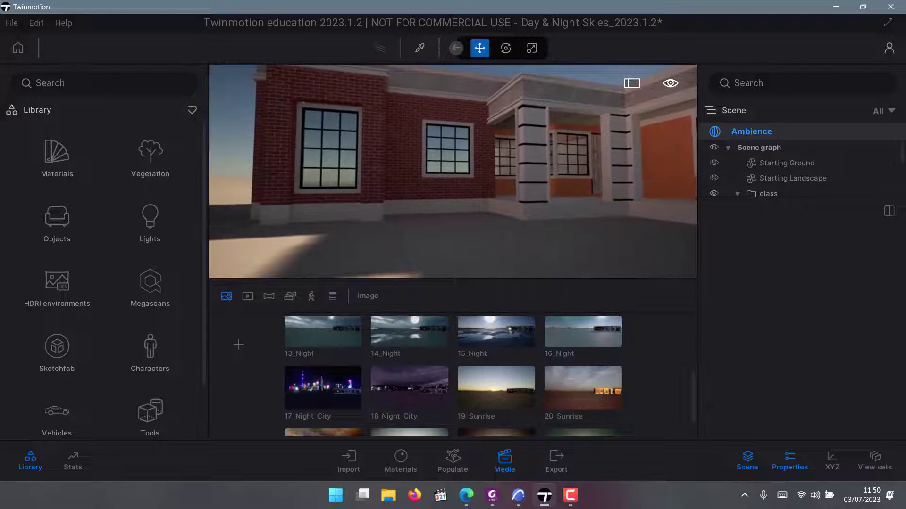
{"action": "scroll", "coordinate": [456, 147], "scroll_direction": "down", "scroll_amount": 3}
{"action": "middle_click_drag", "start_coordinate": [456, 147], "coordinate": [436, 198]}
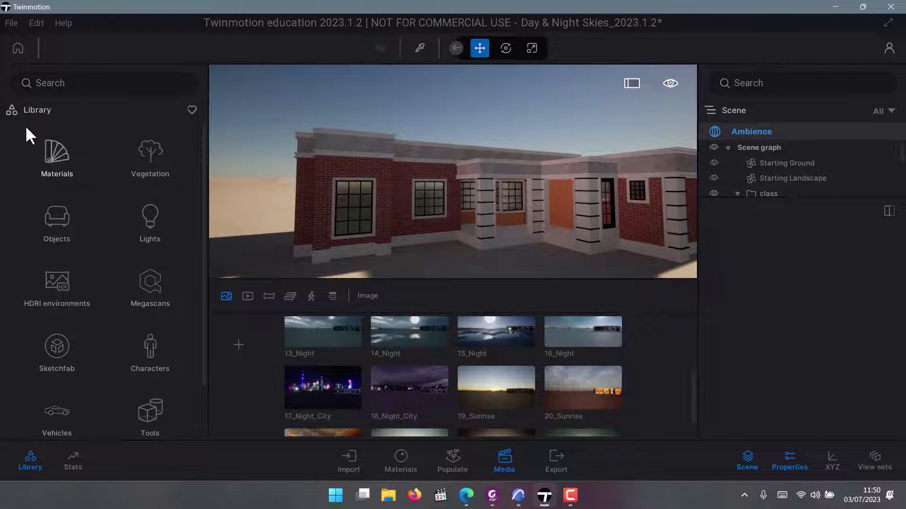
Open the wall coverings category of the material library and browse down to the painted wall materials
{"action": "left_click", "coordinate": [56, 160]}
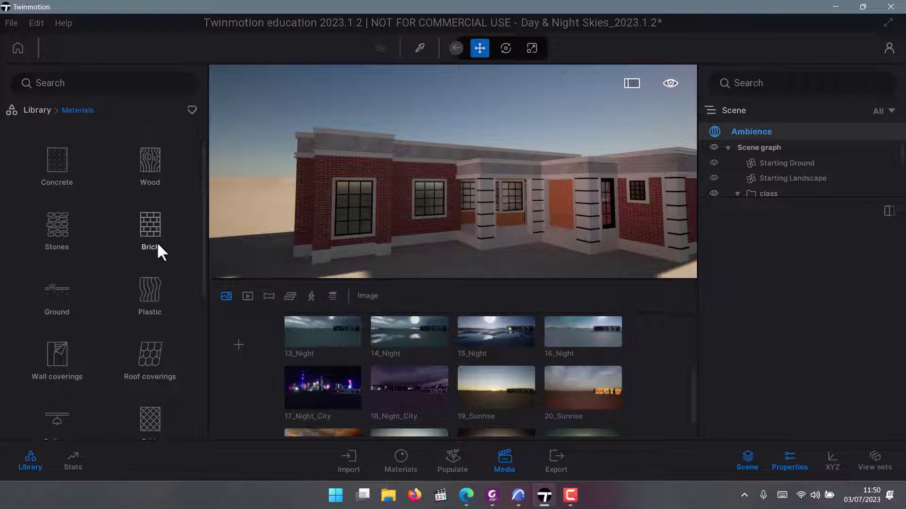
{"action": "scroll", "coordinate": [101, 288], "scroll_direction": "down", "scroll_amount": 3}
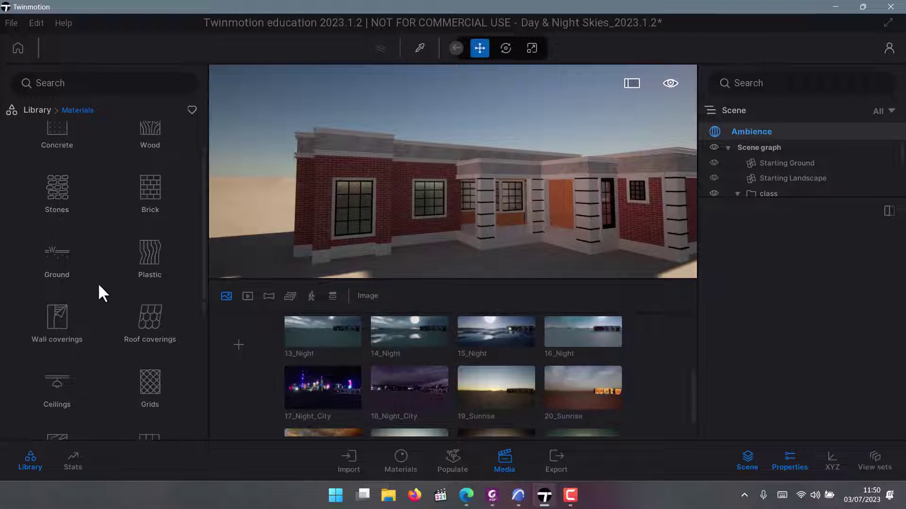
{"action": "scroll", "coordinate": [67, 297], "scroll_direction": "down", "scroll_amount": 6}
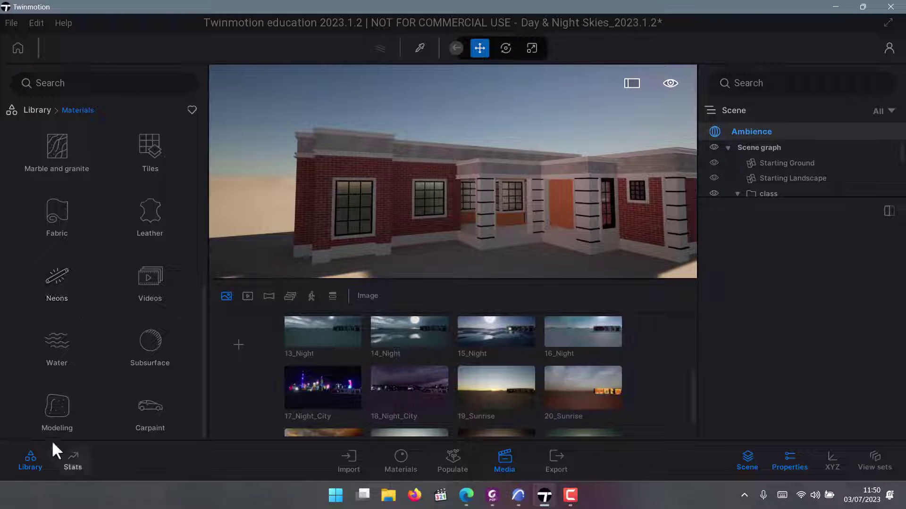
{"action": "scroll", "coordinate": [100, 330], "scroll_direction": "up", "scroll_amount": 5}
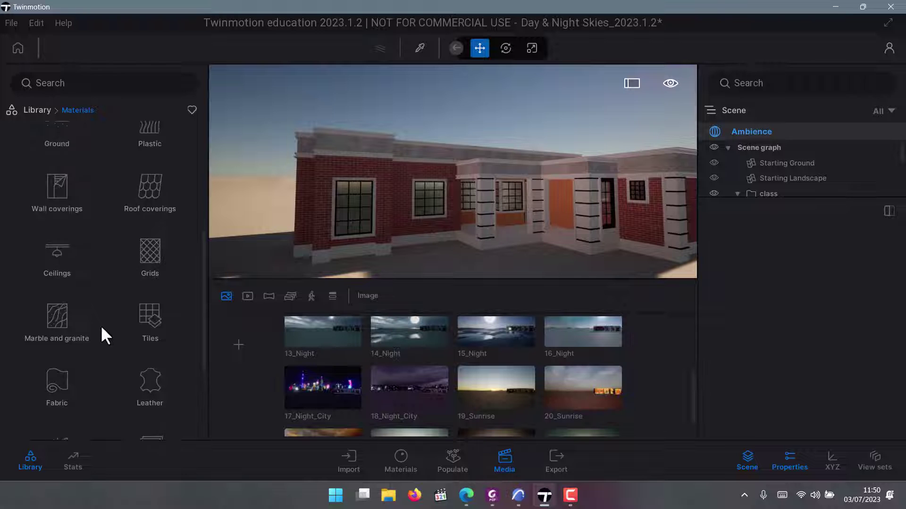
{"action": "left_click", "coordinate": [61, 218]}
{"action": "scroll", "coordinate": [134, 247], "scroll_direction": "down", "scroll_amount": 3}
{"action": "scroll", "coordinate": [135, 257], "scroll_direction": "down", "scroll_amount": 3}
{"action": "scroll", "coordinate": [426, 188], "scroll_direction": "up", "scroll_amount": 3}
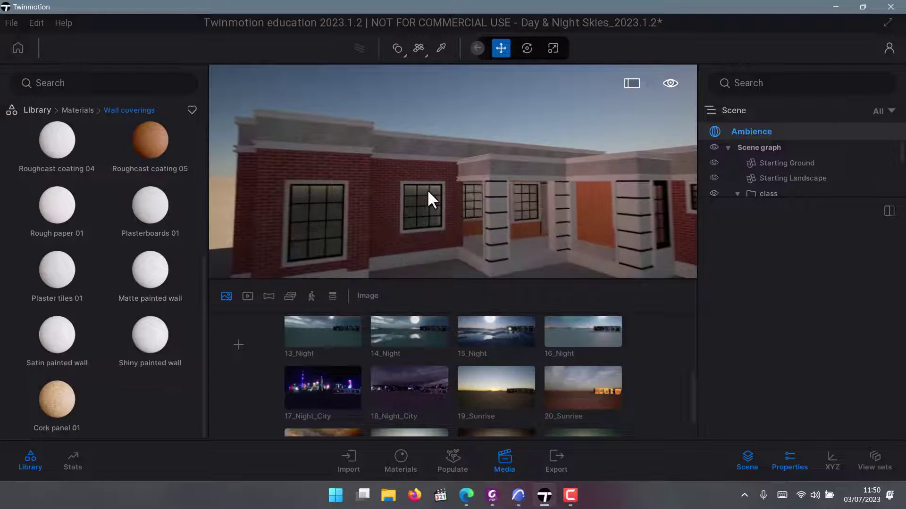
Apply the Shiny painted wall material to the front porch column
{"action": "right_click_drag", "start_coordinate": [378, 194], "coordinate": [320, 216]}
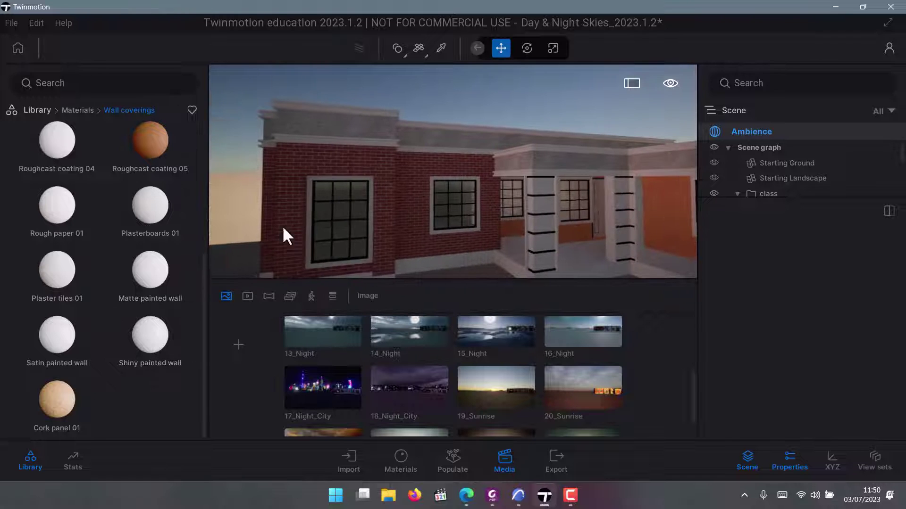
{"action": "scroll", "coordinate": [389, 170], "scroll_direction": "up", "scroll_amount": 3}
{"action": "middle_click_drag", "start_coordinate": [390, 165], "coordinate": [318, 159]}
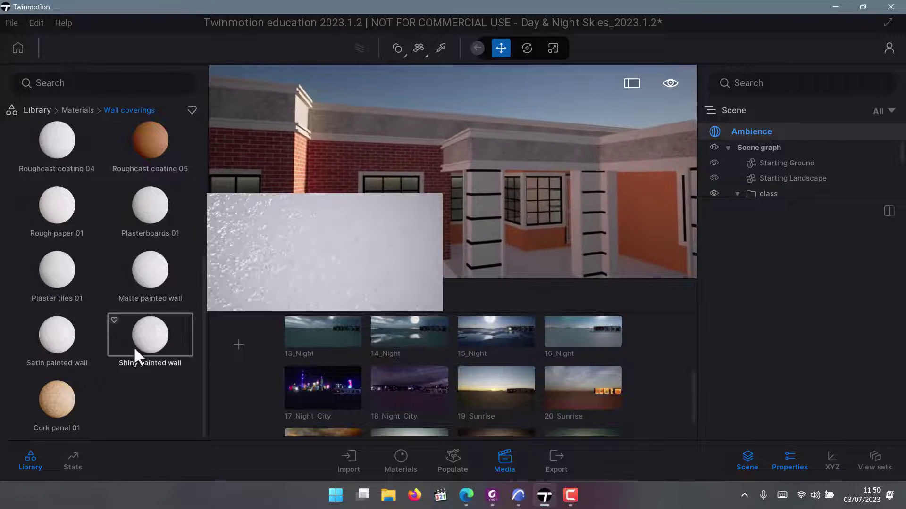
{"action": "left_click_drag", "start_coordinate": [141, 351], "coordinate": [469, 188]}
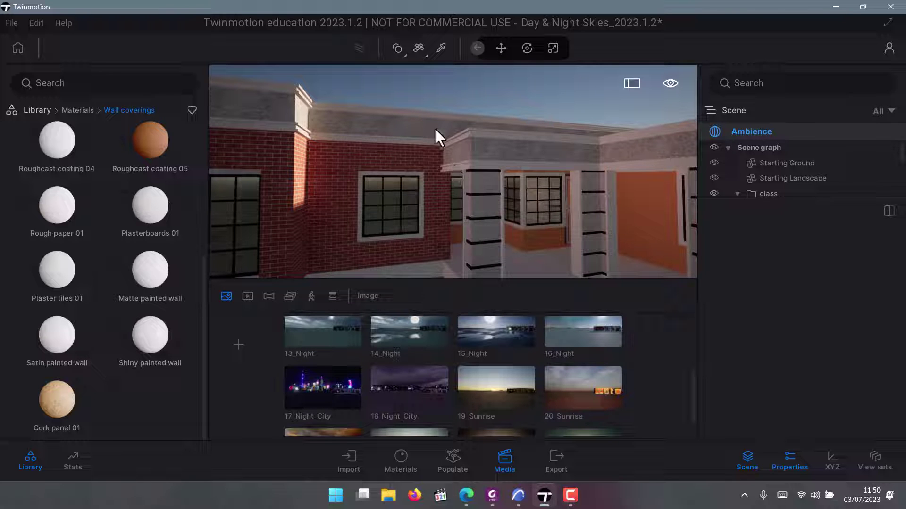
{"action": "left_click", "coordinate": [513, 182]}
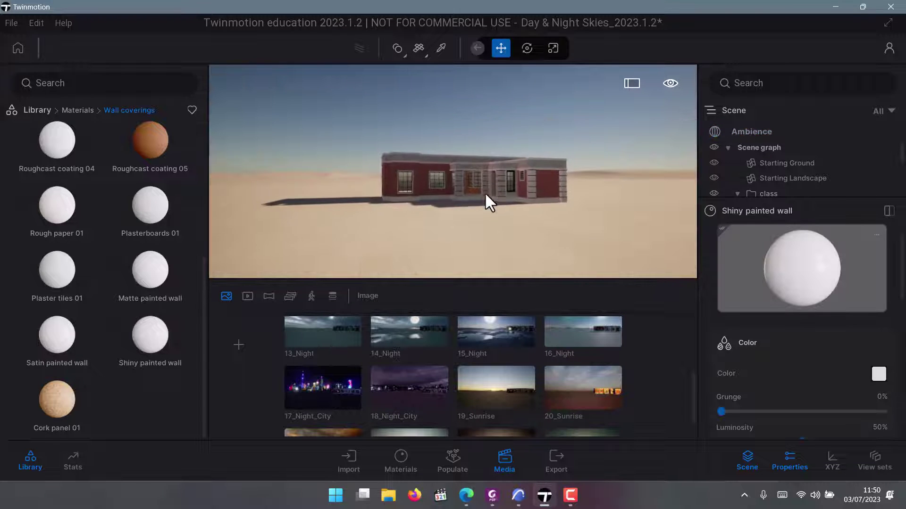
Set the colour of the column's Shiny painted wall material to pure white, FFFFFF
{"action": "scroll", "coordinate": [482, 203], "scroll_direction": "up", "scroll_amount": 6}
{"action": "right_click_drag", "start_coordinate": [482, 202], "coordinate": [519, 213]}
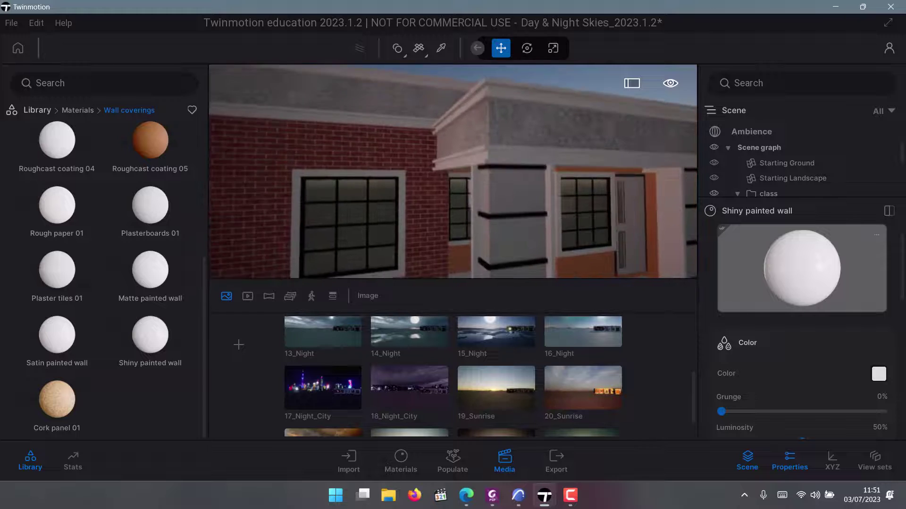
{"action": "scroll", "coordinate": [453, 172], "scroll_direction": "down", "scroll_amount": 4}
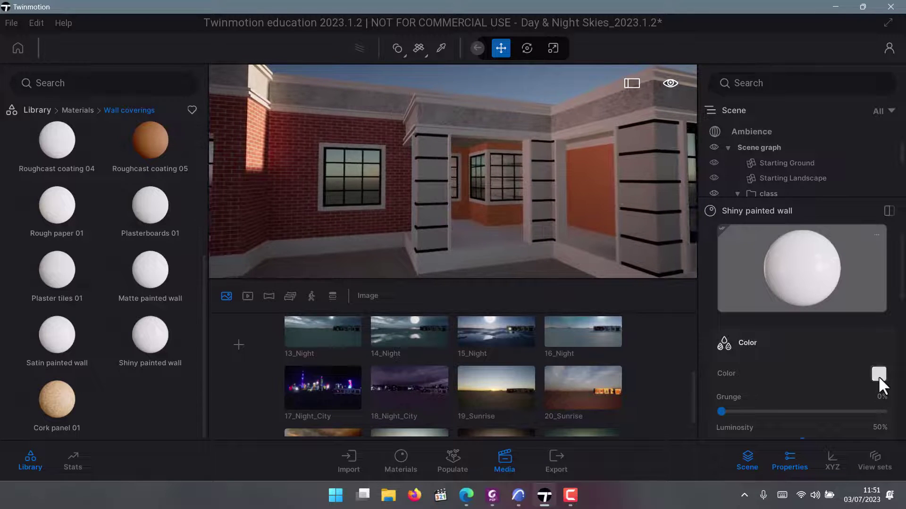
{"action": "left_click", "coordinate": [878, 374]}
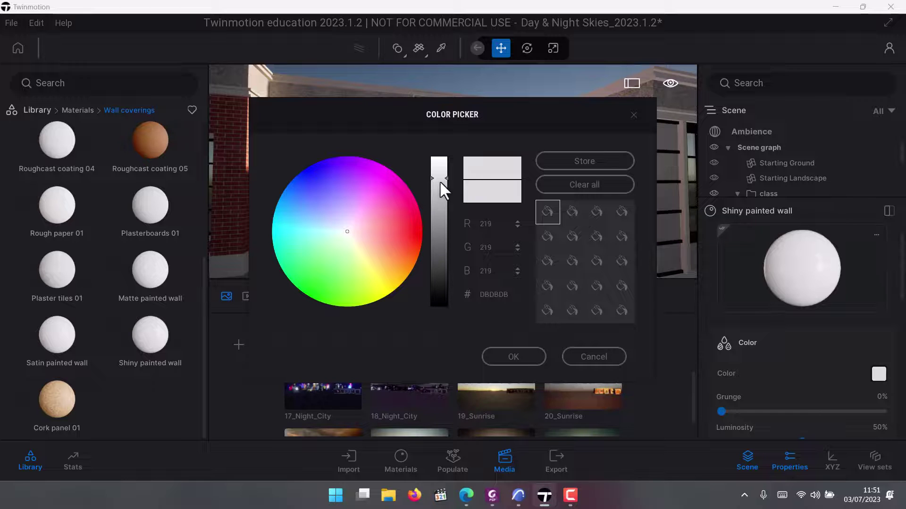
{"action": "left_click_drag", "start_coordinate": [439, 181], "coordinate": [438, 121]}
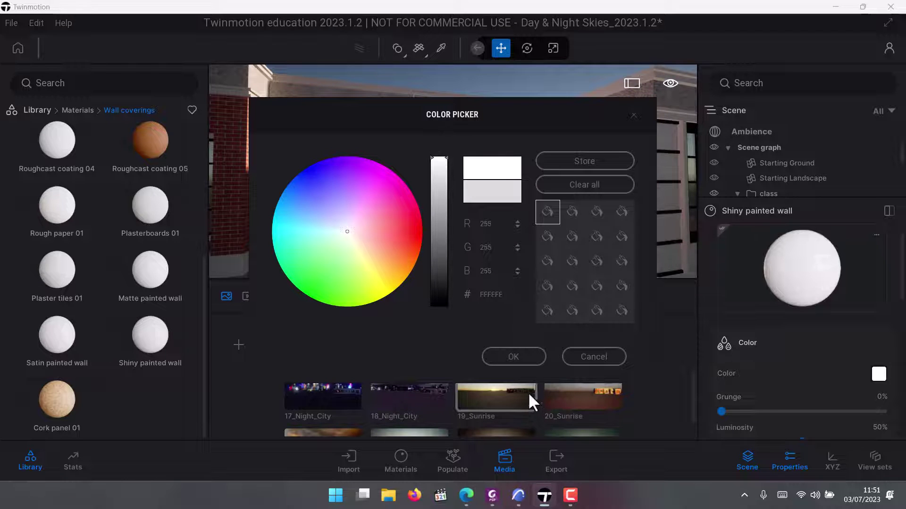
{"action": "left_click", "coordinate": [514, 357]}
Apply the Shiny painted wall material to the horizontal bands on the porch columns
{"action": "scroll", "coordinate": [433, 186], "scroll_direction": "up", "scroll_amount": 3}
{"action": "mouse_move", "coordinate": [432, 141]}
{"action": "right_mouse_down"}
{"action": "mouse_move", "coordinate": [491, 141]}
{"action": "mouse_move", "coordinate": [432, 140]}
{"action": "right_mouse_up"}
{"action": "scroll", "coordinate": [426, 137], "scroll_direction": "down", "scroll_amount": 3}
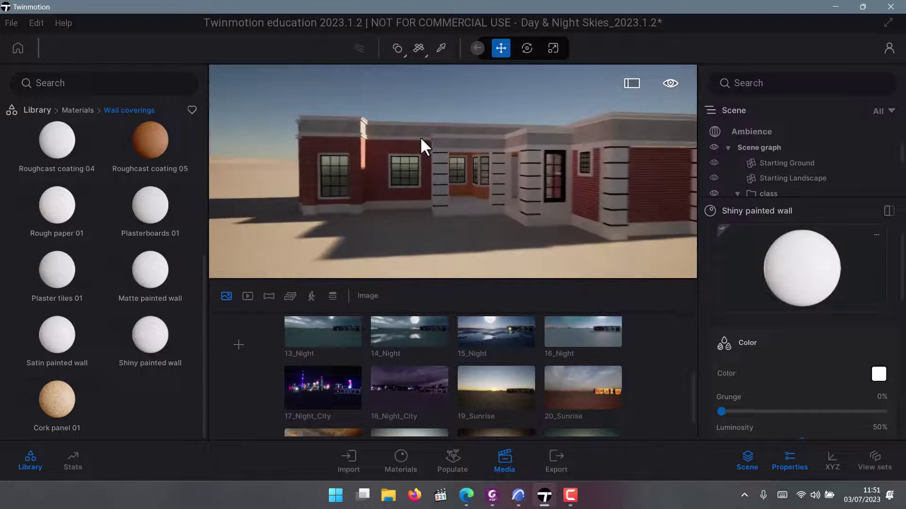
{"action": "middle_click_drag", "start_coordinate": [426, 137], "coordinate": [420, 135], "text": "shift"}
{"action": "scroll", "coordinate": [452, 179], "scroll_direction": "up", "scroll_amount": 4}
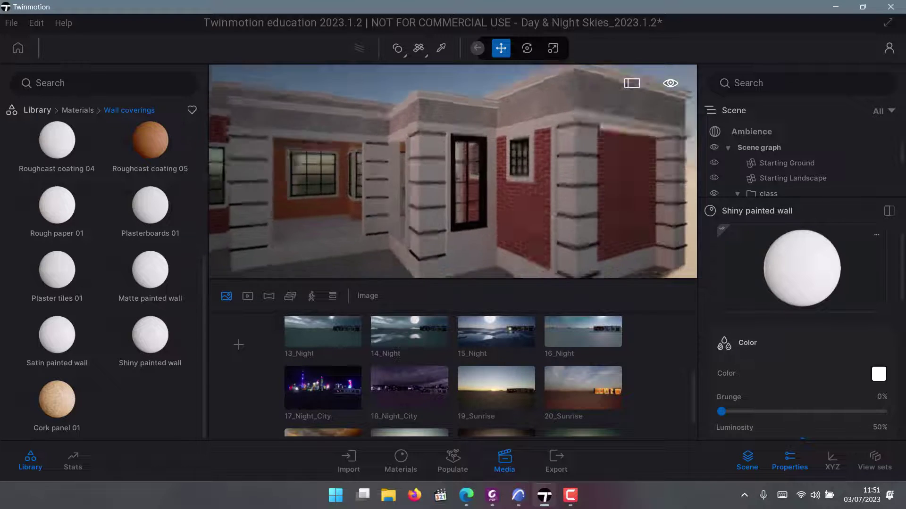
{"action": "middle_click_drag", "start_coordinate": [347, 178], "coordinate": [401, 155]}
{"action": "scroll", "coordinate": [344, 219], "scroll_direction": "up", "scroll_amount": 4}
{"action": "middle_click_drag", "start_coordinate": [311, 229], "coordinate": [401, 229]}
{"action": "mouse_move", "coordinate": [182, 364]}
{"action": "left_mouse_down"}
{"action": "mouse_move", "coordinate": [218, 295]}
{"action": "mouse_move", "coordinate": [346, 241]}
{"action": "mouse_move", "coordinate": [341, 234]}
{"action": "left_mouse_up"}
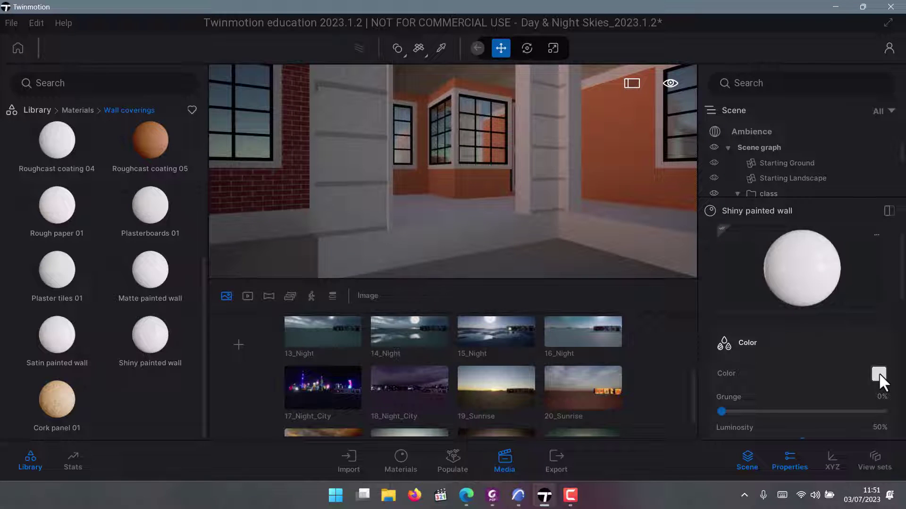
Set the colour of the column bands' Shiny painted wall material to black
{"action": "left_click", "coordinate": [878, 374]}
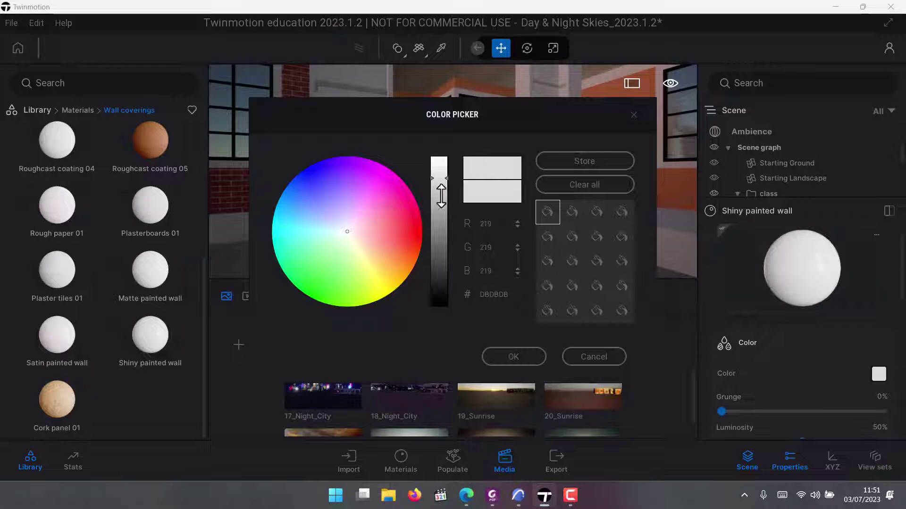
{"action": "left_click_drag", "start_coordinate": [443, 194], "coordinate": [454, 349]}
{"action": "left_click", "coordinate": [486, 357]}
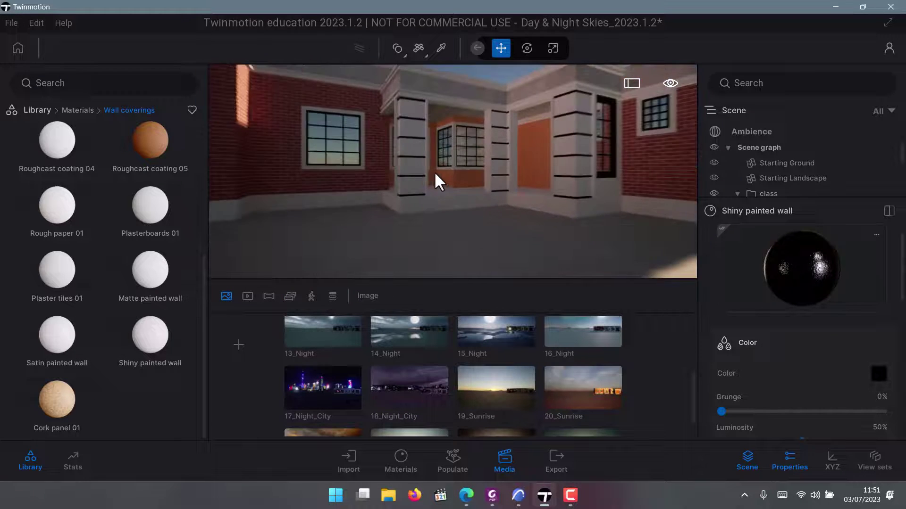
{"action": "scroll", "coordinate": [823, 339], "scroll_direction": "down", "scroll_amount": 2}
{"action": "scroll", "coordinate": [734, 325], "scroll_direction": "down", "scroll_amount": 1}
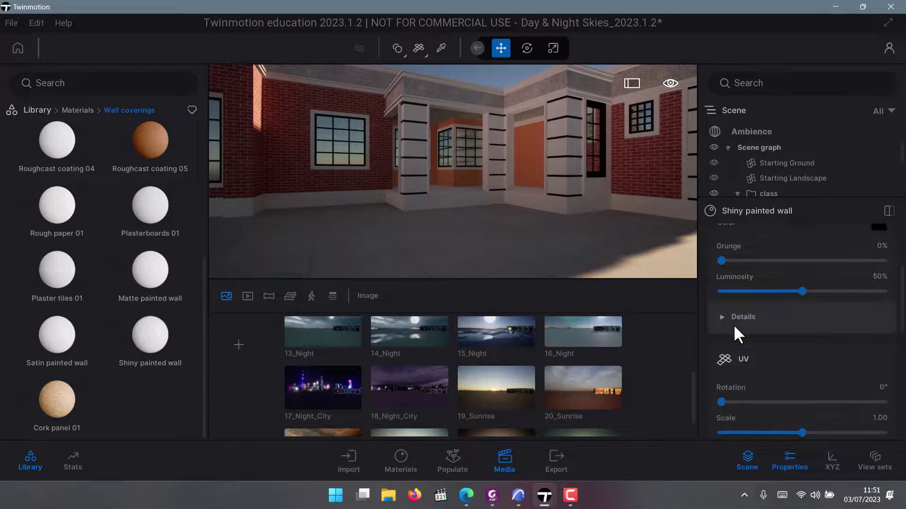
Pick the white material of the porch column with the material picker and set its UV scale to 0.10
{"action": "scroll", "coordinate": [371, 115], "scroll_direction": "up", "scroll_amount": 3}
{"action": "middle_click_drag", "start_coordinate": [366, 126], "coordinate": [403, 152]}
{"action": "scroll", "coordinate": [427, 141], "scroll_direction": "up", "scroll_amount": 8}
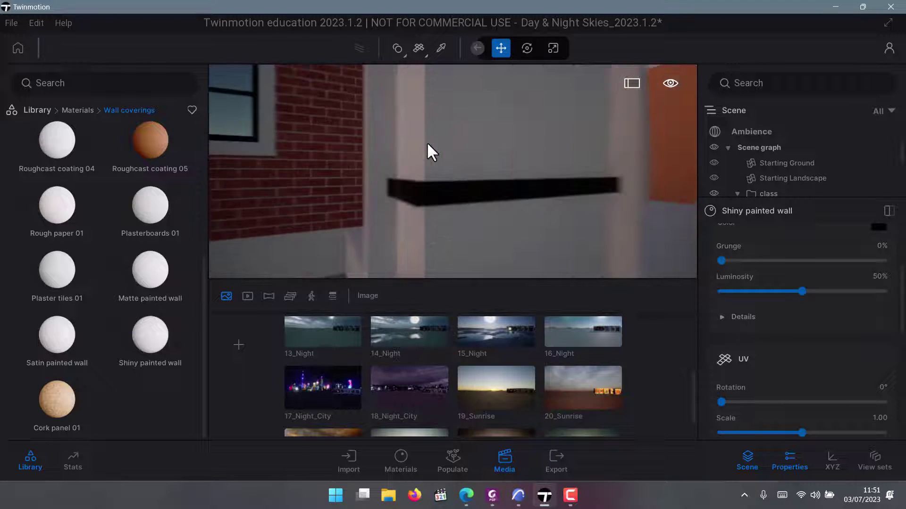
{"action": "scroll", "coordinate": [429, 149], "scroll_direction": "down", "scroll_amount": 2}
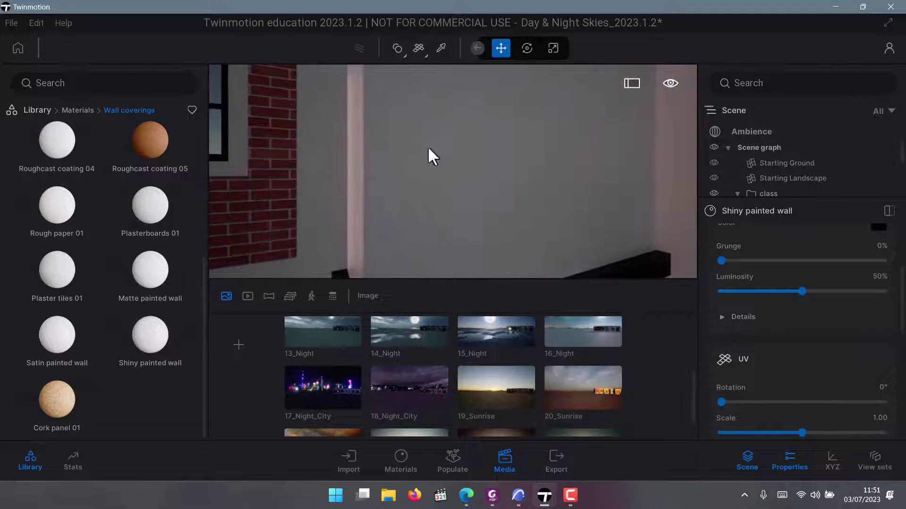
{"action": "right_click_drag", "start_coordinate": [429, 149], "coordinate": [426, 149]}
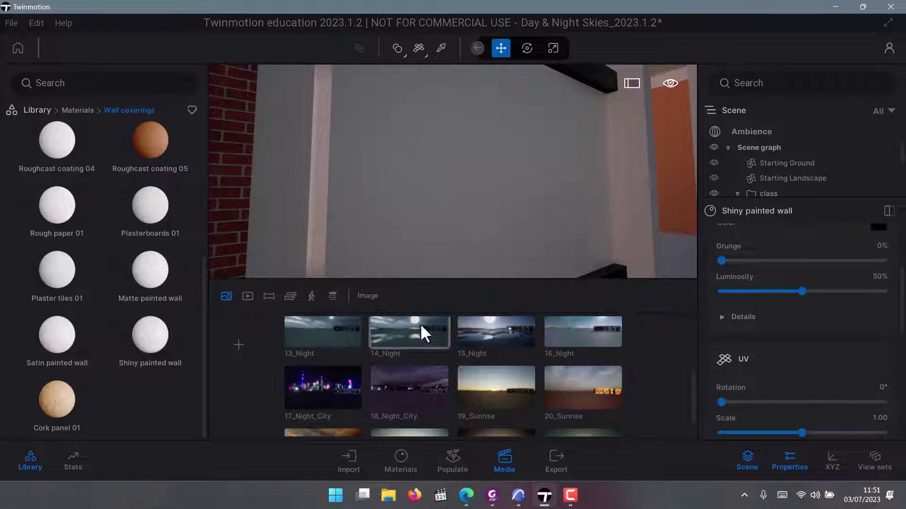
{"action": "left_click", "coordinate": [442, 48]}
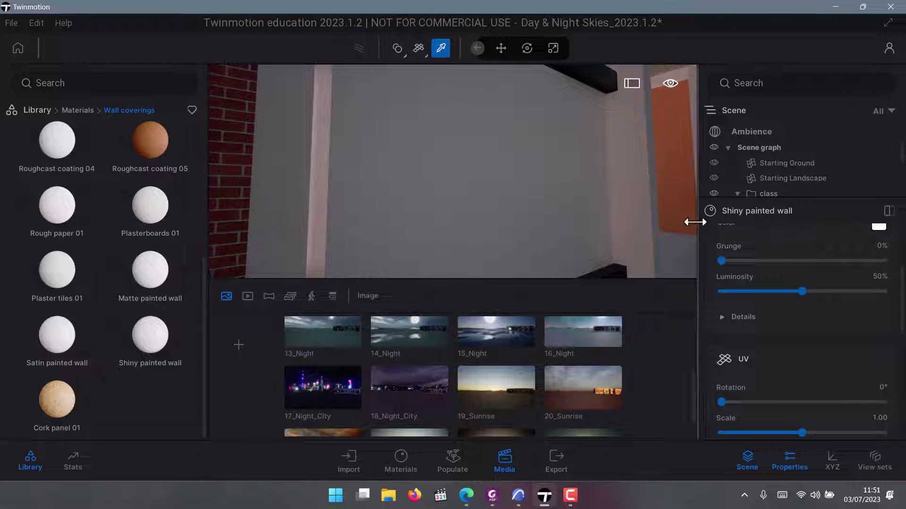
{"action": "scroll", "coordinate": [763, 267], "scroll_direction": "up", "scroll_amount": 2}
{"action": "scroll", "coordinate": [755, 306], "scroll_direction": "down", "scroll_amount": 5}
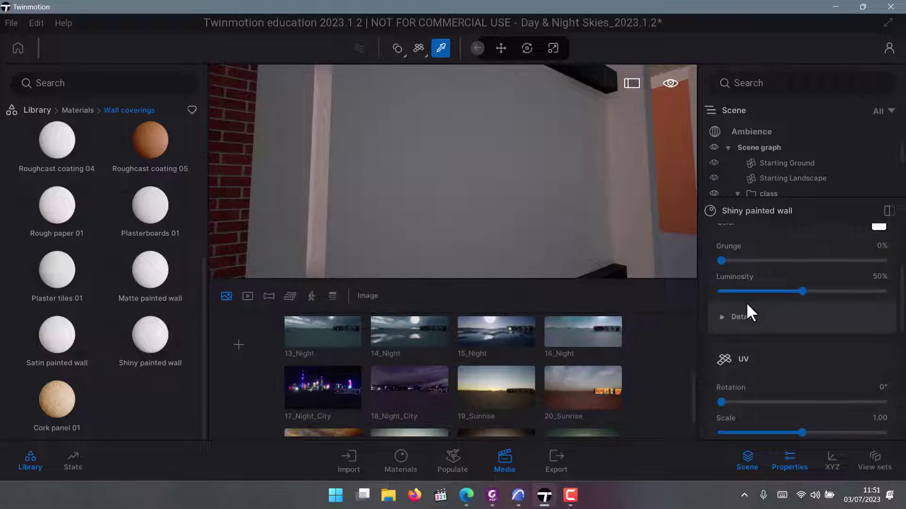
{"action": "left_click_drag", "start_coordinate": [802, 339], "coordinate": [678, 353]}
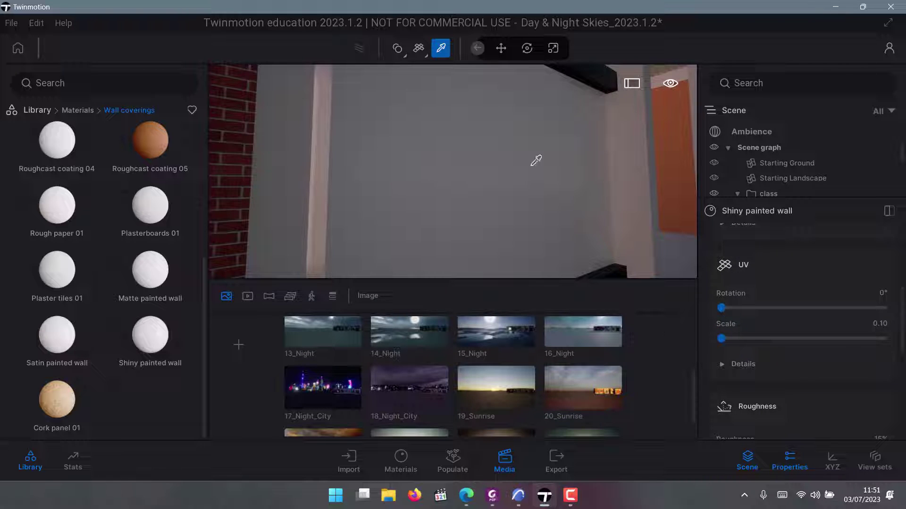
Set the roughness of the column's white Shiny painted wall material to 0%
{"action": "scroll", "coordinate": [742, 334], "scroll_direction": "down", "scroll_amount": 3}
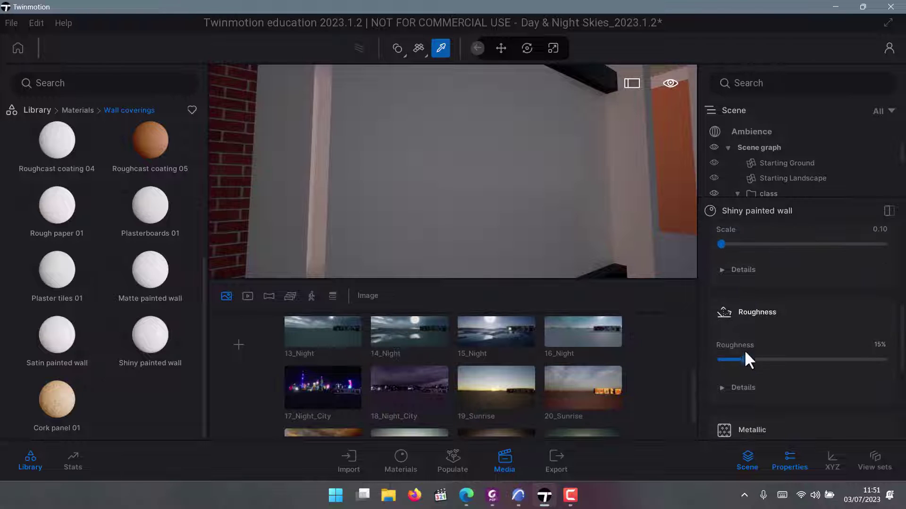
{"action": "left_click_drag", "start_coordinate": [746, 359], "coordinate": [705, 360]}
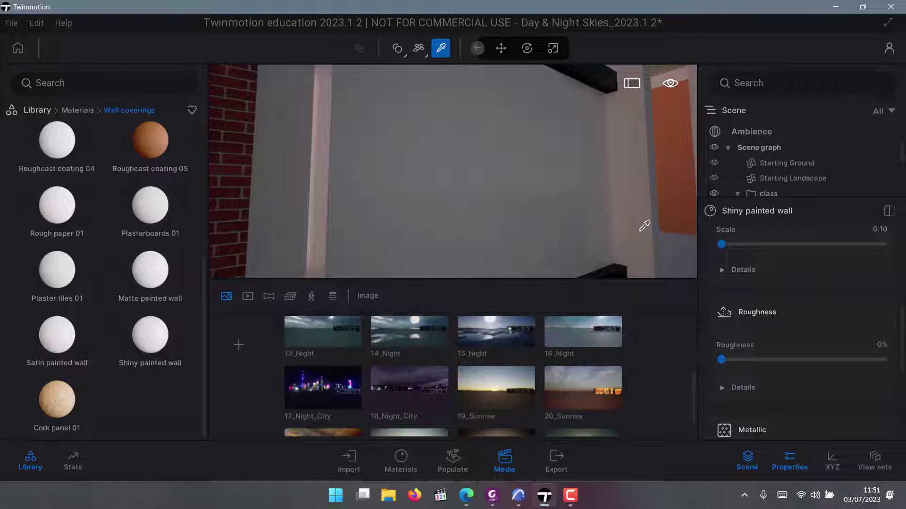
{"action": "scroll", "coordinate": [455, 162], "scroll_direction": "down", "scroll_amount": 3}
{"action": "scroll", "coordinate": [447, 173], "scroll_direction": "up", "scroll_amount": 5}
{"action": "scroll", "coordinate": [448, 173], "scroll_direction": "down", "scroll_amount": 2}
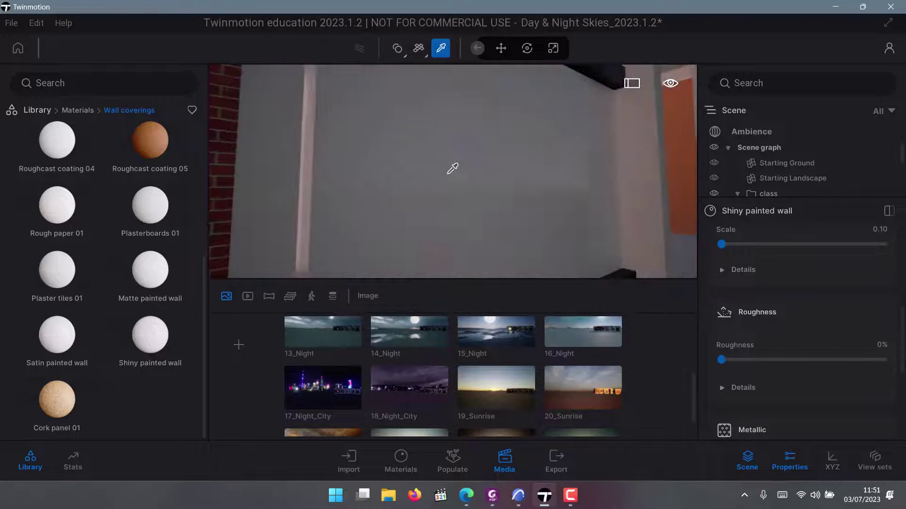
Set the metalness of the porch column's white Shiny painted wall material to 8%
{"action": "scroll", "coordinate": [769, 342], "scroll_direction": "down", "scroll_amount": 5}
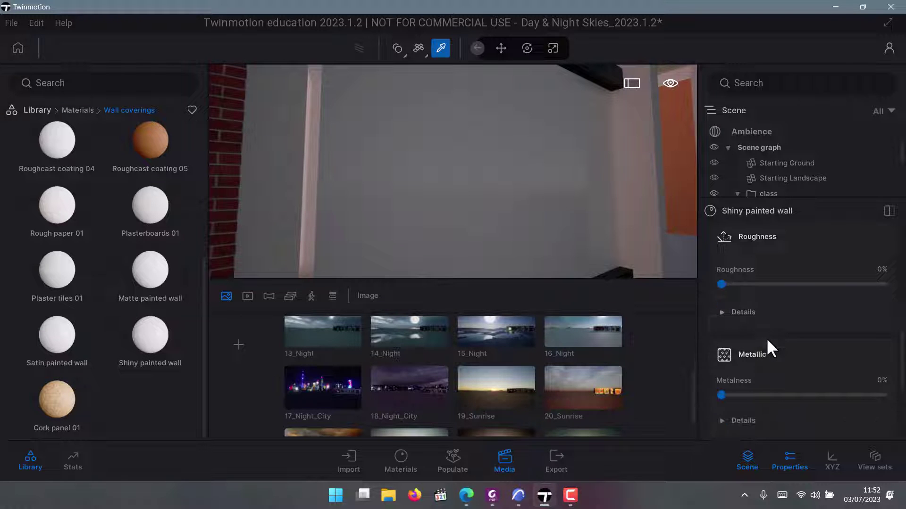
{"action": "mouse_move", "coordinate": [727, 318]}
{"action": "left_mouse_down"}
{"action": "mouse_move", "coordinate": [899, 321]}
{"action": "mouse_move", "coordinate": [823, 339]}
{"action": "mouse_move", "coordinate": [733, 324]}
{"action": "left_mouse_up"}
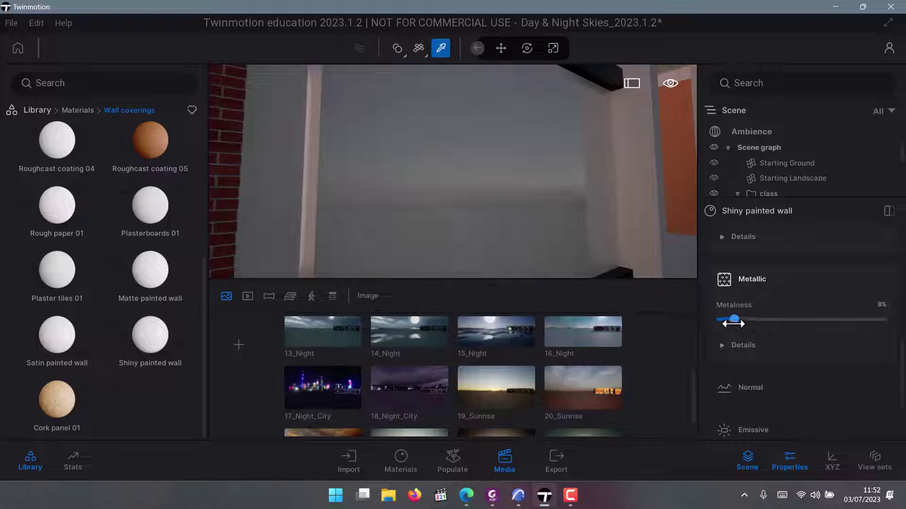
{"action": "scroll", "coordinate": [483, 185], "scroll_direction": "down", "scroll_amount": 4}
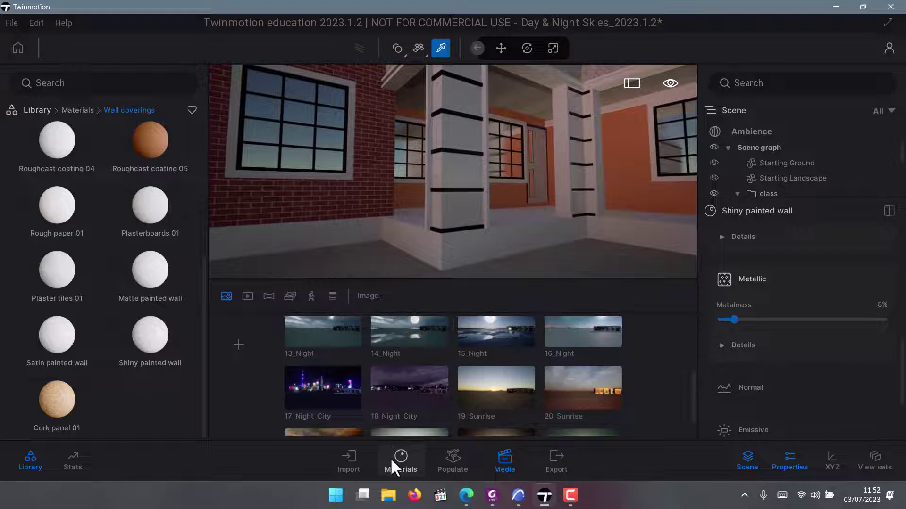
Apply the Roughcast coating 05 material to the red brick exterior walls around the windows
{"action": "scroll", "coordinate": [462, 198], "scroll_direction": "up", "scroll_amount": 5}
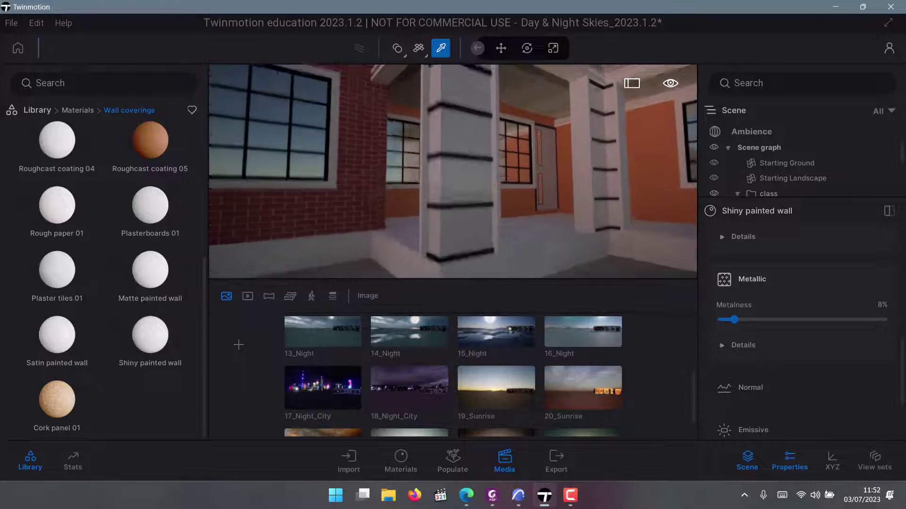
{"action": "scroll", "coordinate": [462, 197], "scroll_direction": "down", "scroll_amount": 5}
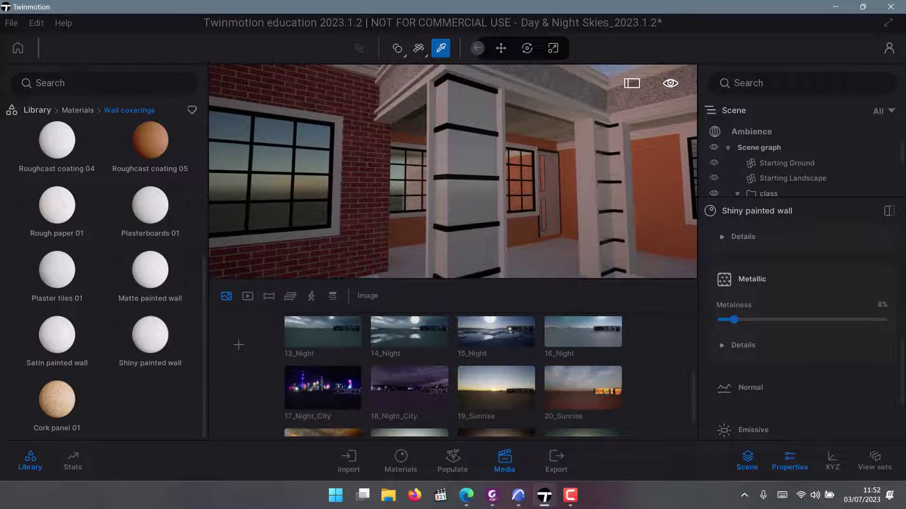
{"action": "right_click_drag", "start_coordinate": [455, 169], "coordinate": [392, 205]}
{"action": "scroll", "coordinate": [406, 201], "scroll_direction": "up", "scroll_amount": 2}
{"action": "scroll", "coordinate": [392, 204], "scroll_direction": "up", "scroll_amount": 3}
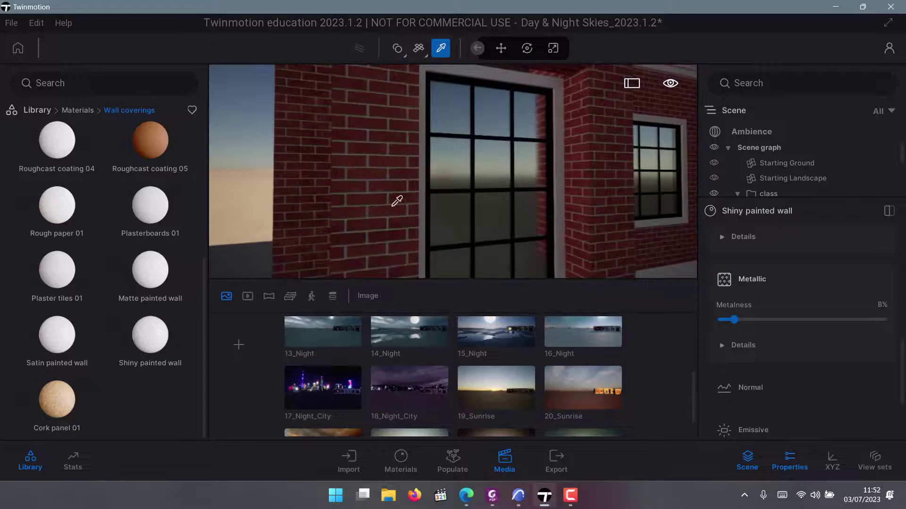
{"action": "scroll", "coordinate": [381, 175], "scroll_direction": "down", "scroll_amount": 3}
{"action": "right_click_drag", "start_coordinate": [440, 222], "coordinate": [486, 189]}
{"action": "scroll", "coordinate": [123, 227], "scroll_direction": "up", "scroll_amount": 1}
{"action": "scroll", "coordinate": [138, 297], "scroll_direction": "down", "scroll_amount": 1}
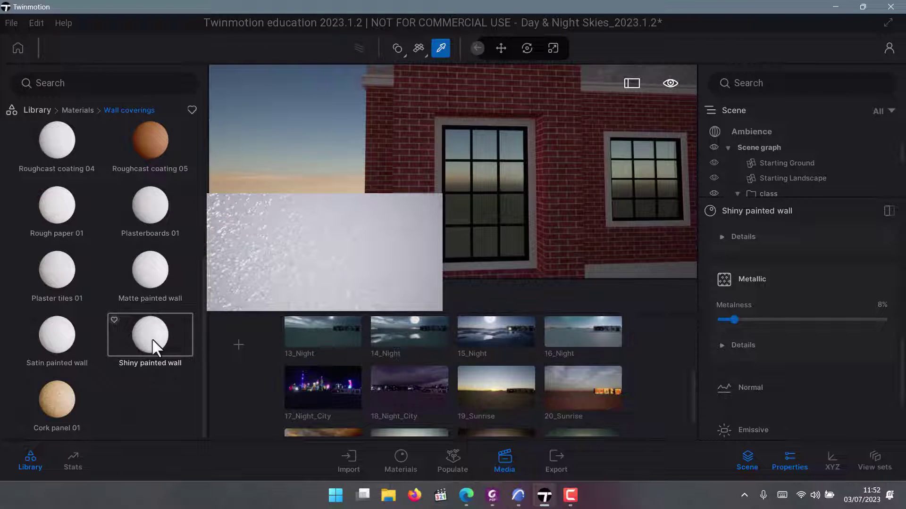
{"action": "scroll", "coordinate": [112, 248], "scroll_direction": "up", "scroll_amount": 2}
{"action": "left_click_drag", "start_coordinate": [115, 258], "coordinate": [396, 158]}
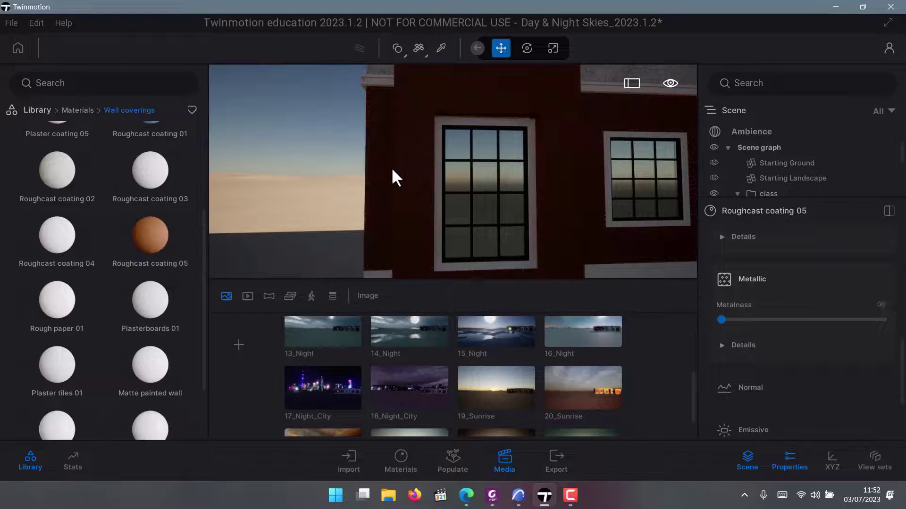
Replace the exterior walls' material with the blue Roughcast coating 01
{"action": "scroll", "coordinate": [373, 184], "scroll_direction": "down", "scroll_amount": 5}
{"action": "scroll", "coordinate": [142, 250], "scroll_direction": "up", "scroll_amount": 3}
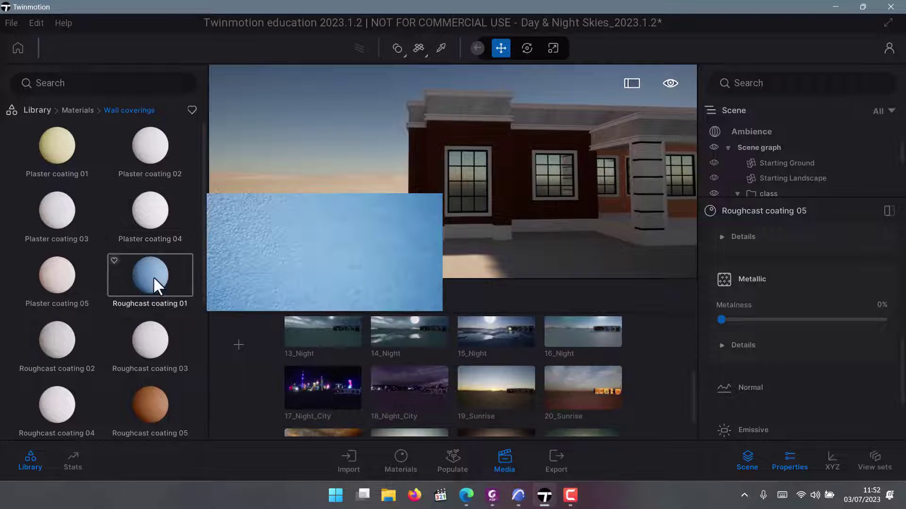
{"action": "left_click_drag", "start_coordinate": [147, 277], "coordinate": [472, 147]}
{"action": "scroll", "coordinate": [368, 132], "scroll_direction": "down", "scroll_amount": 5}
{"action": "scroll", "coordinate": [561, 211], "scroll_direction": "up", "scroll_amount": 2}
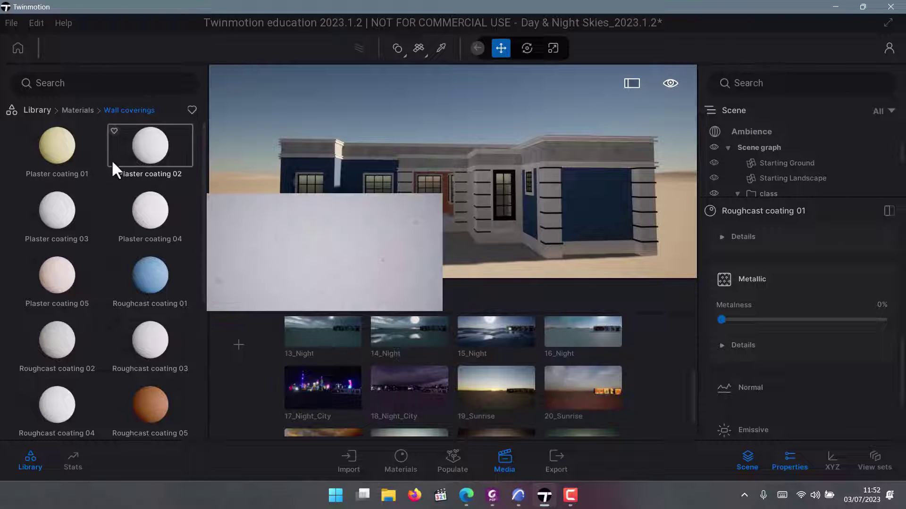
Apply the Clean brick 01 material from the Brick category to the exterior walls
{"action": "left_click", "coordinate": [76, 110]}
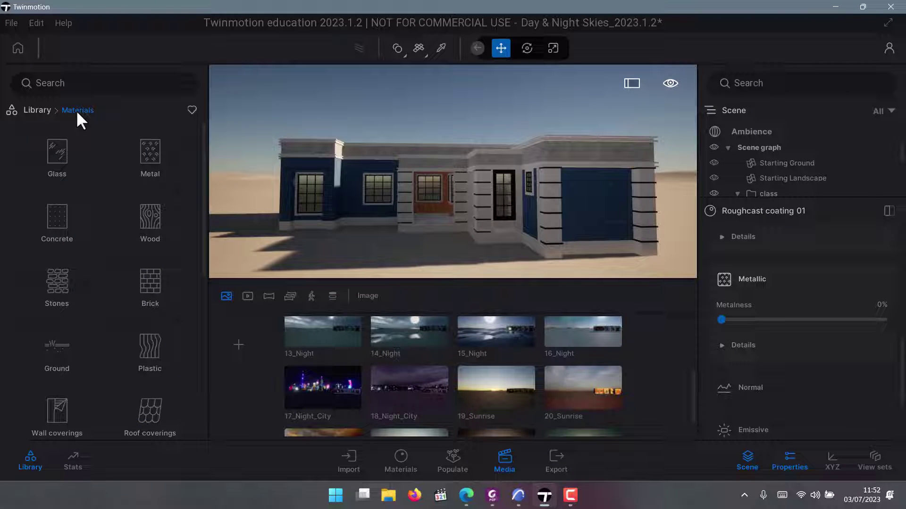
{"action": "left_click", "coordinate": [147, 297]}
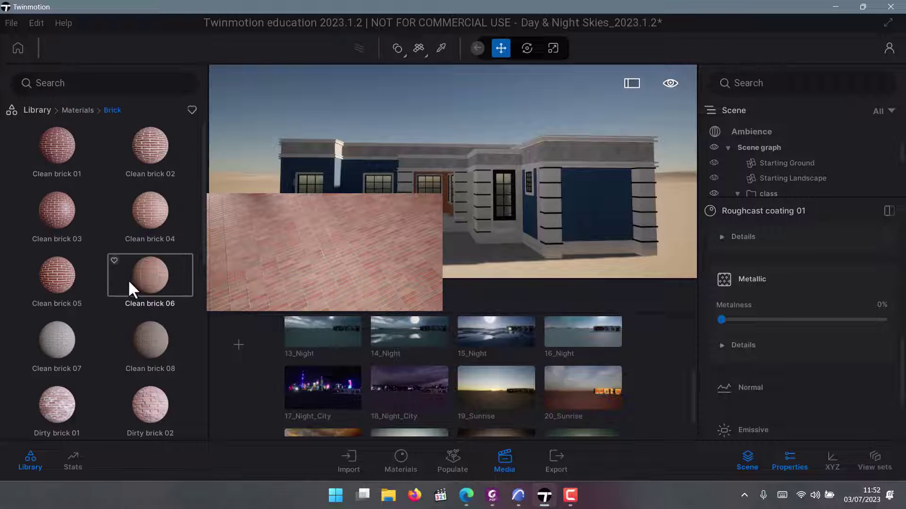
{"action": "scroll", "coordinate": [120, 347], "scroll_direction": "down", "scroll_amount": 6}
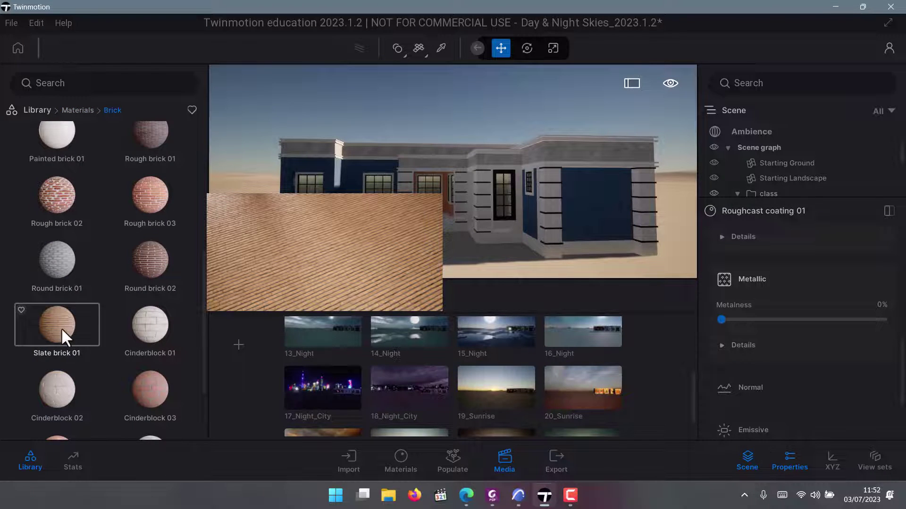
{"action": "scroll", "coordinate": [61, 327], "scroll_direction": "down", "scroll_amount": 3}
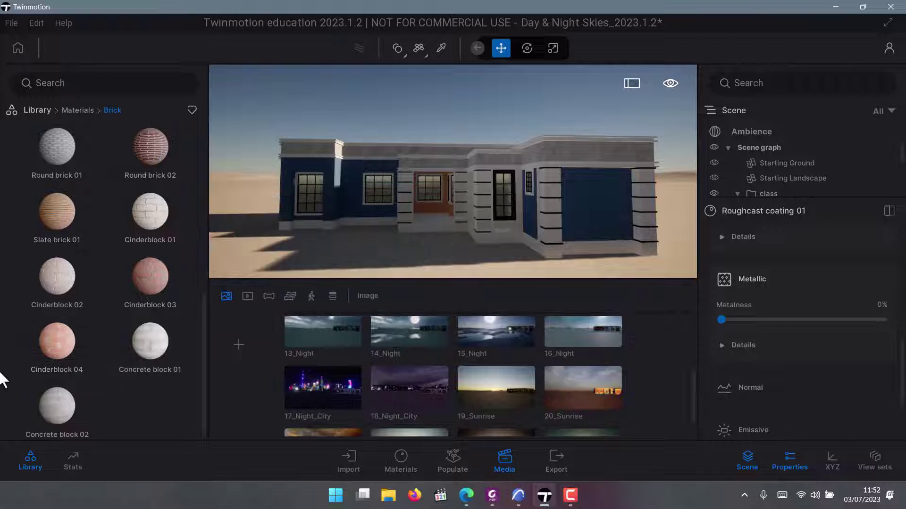
{"action": "scroll", "coordinate": [60, 227], "scroll_direction": "up", "scroll_amount": 2}
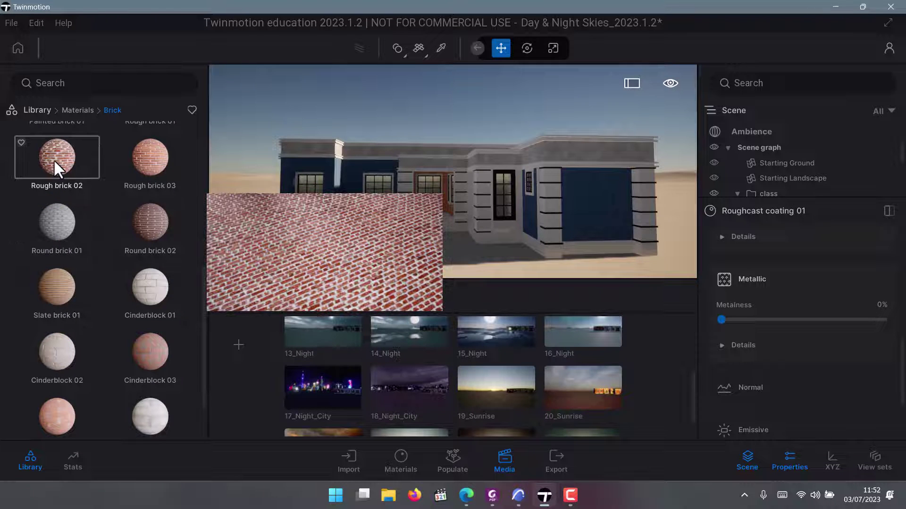
{"action": "scroll", "coordinate": [62, 156], "scroll_direction": "up", "scroll_amount": 6}
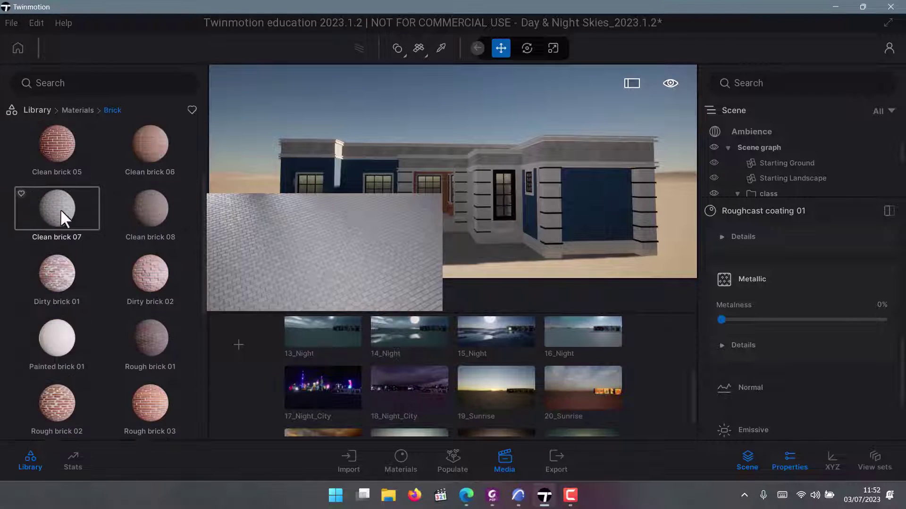
{"action": "scroll", "coordinate": [58, 165], "scroll_direction": "up", "scroll_amount": 1}
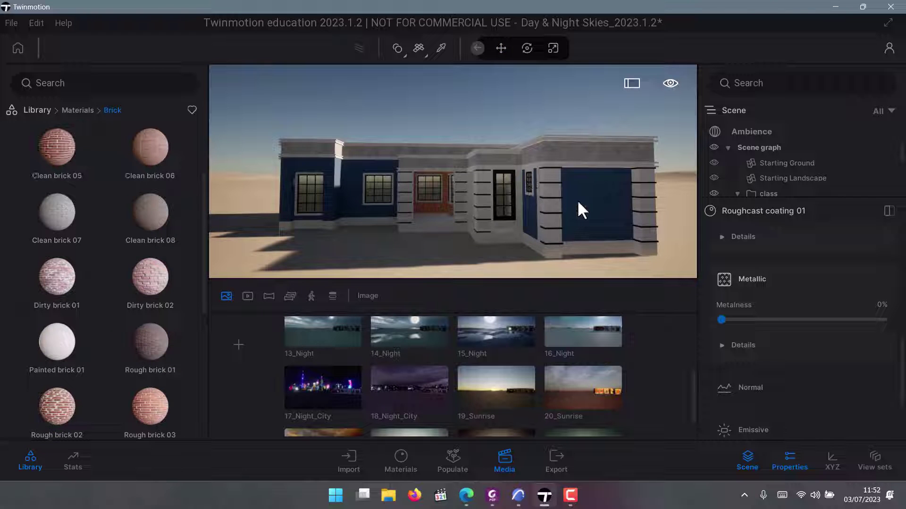
{"action": "scroll", "coordinate": [73, 173], "scroll_direction": "up", "scroll_amount": 2}
{"action": "mouse_move", "coordinate": [66, 191]}
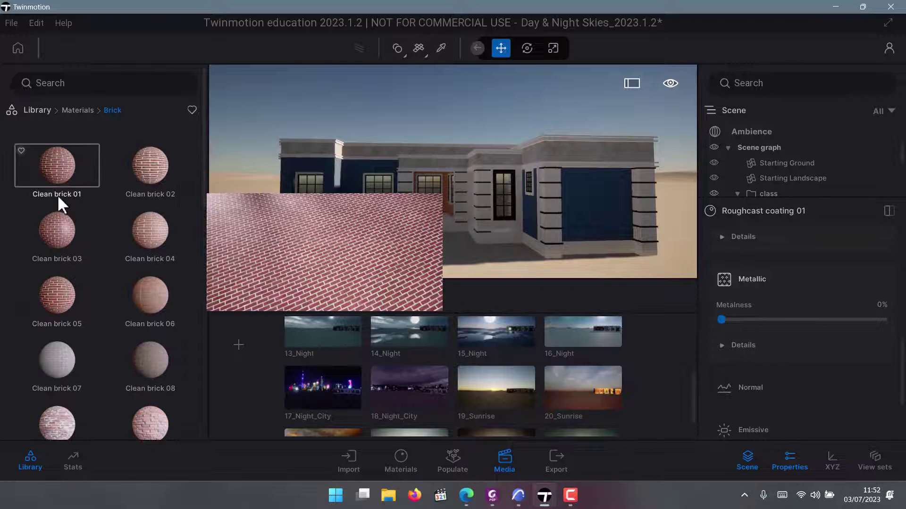
{"action": "left_click_drag", "start_coordinate": [58, 166], "coordinate": [326, 166]}
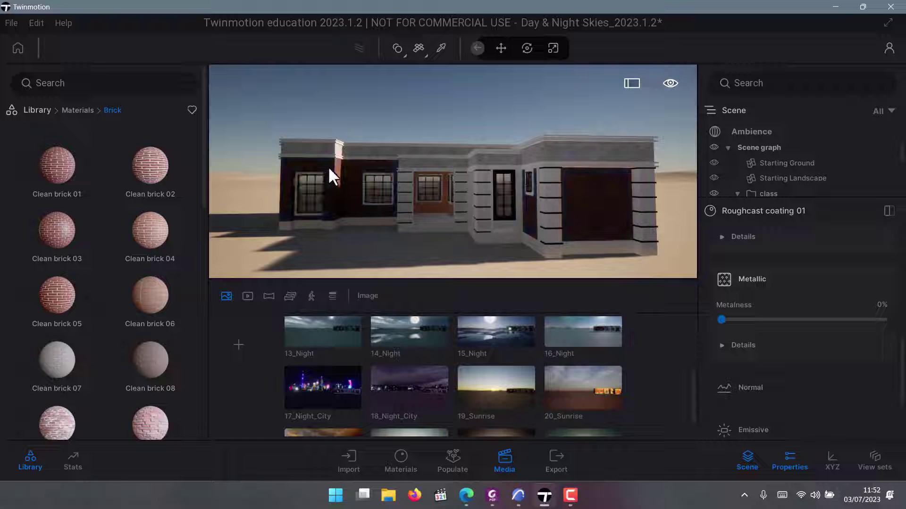
Set the UV scale of the walls' Clean brick 01 material to 5.84
{"action": "left_click", "coordinate": [588, 200]}
{"action": "scroll", "coordinate": [594, 211], "scroll_direction": "up", "scroll_amount": 2}
{"action": "key", "text": "w"}
{"action": "key", "text": "d"}
{"action": "mouse_move", "coordinate": [465, 157]}
{"action": "middle_mouse_down"}
{"action": "mouse_move", "coordinate": [594, 189]}
{"action": "mouse_move", "coordinate": [511, 168]}
{"action": "mouse_move", "coordinate": [504, 126]}
{"action": "mouse_move", "coordinate": [477, 163]}
{"action": "middle_mouse_up"}
{"action": "scroll", "coordinate": [512, 168], "scroll_direction": "up", "scroll_amount": 3}
{"action": "scroll", "coordinate": [504, 165], "scroll_direction": "down", "scroll_amount": 3}
{"action": "scroll", "coordinate": [477, 163], "scroll_direction": "up", "scroll_amount": 3}
{"action": "scroll", "coordinate": [475, 176], "scroll_direction": "down", "scroll_amount": 3}
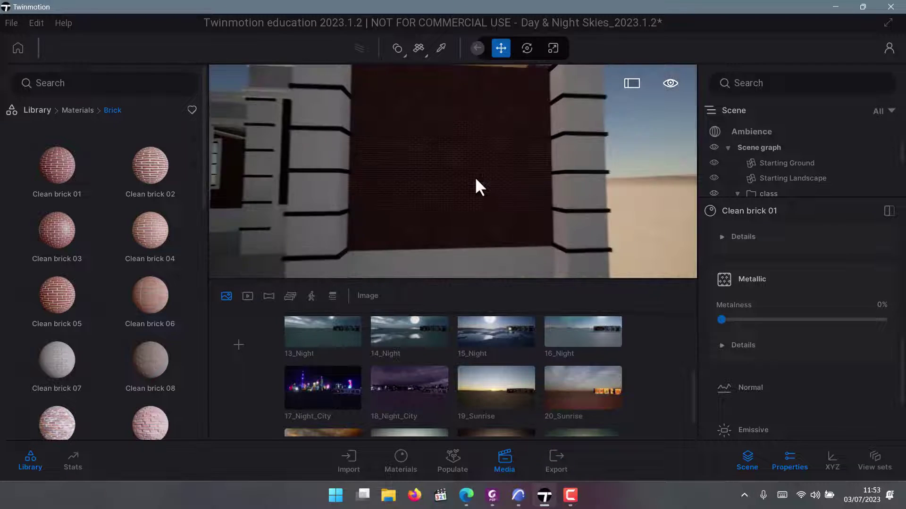
{"action": "scroll", "coordinate": [804, 242], "scroll_direction": "up", "scroll_amount": 5}
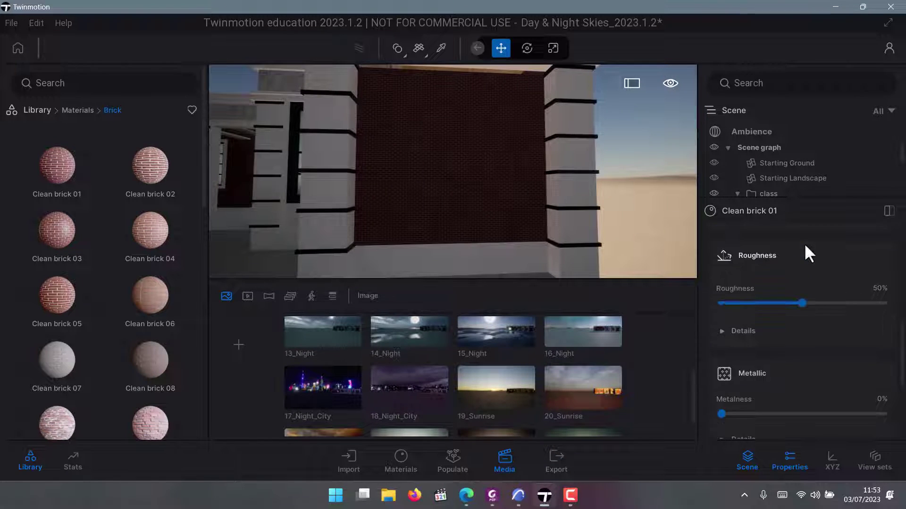
{"action": "scroll", "coordinate": [799, 264], "scroll_direction": "up", "scroll_amount": 3}
{"action": "scroll", "coordinate": [797, 257], "scroll_direction": "down", "scroll_amount": 4}
{"action": "scroll", "coordinate": [769, 312], "scroll_direction": "down", "scroll_amount": 2}
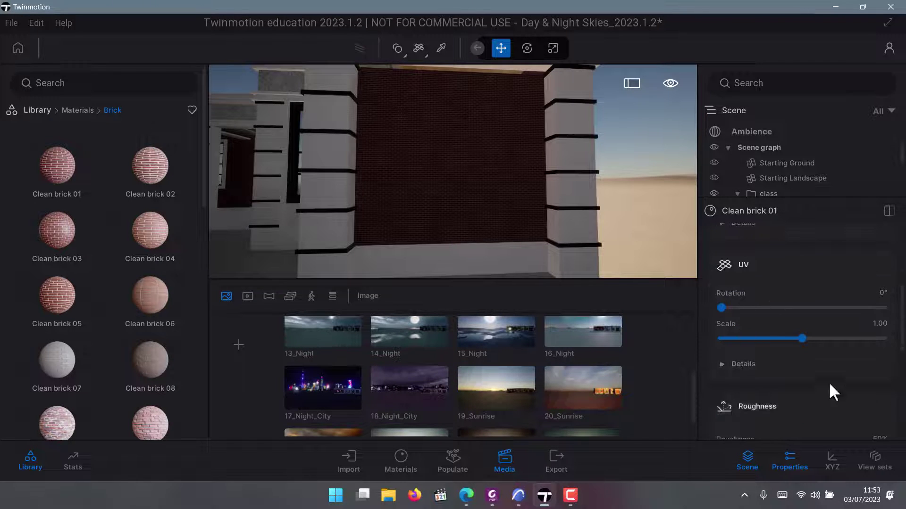
{"action": "left_click_drag", "start_coordinate": [801, 338], "coordinate": [807, 339]}
{"action": "left_click_drag", "start_coordinate": [823, 341], "coordinate": [845, 344]}
{"action": "scroll", "coordinate": [460, 190], "scroll_direction": "down", "scroll_amount": 3}
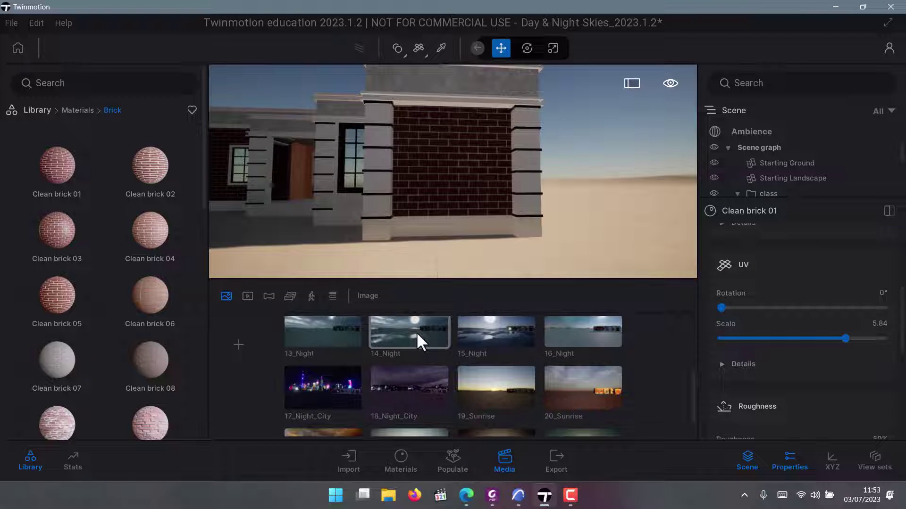
Stretch the Clean brick 01 texture to 2.07 on X and 2.09 on Y
{"action": "left_click", "coordinate": [751, 372]}
{"action": "scroll", "coordinate": [751, 372], "scroll_direction": "down", "scroll_amount": 2}
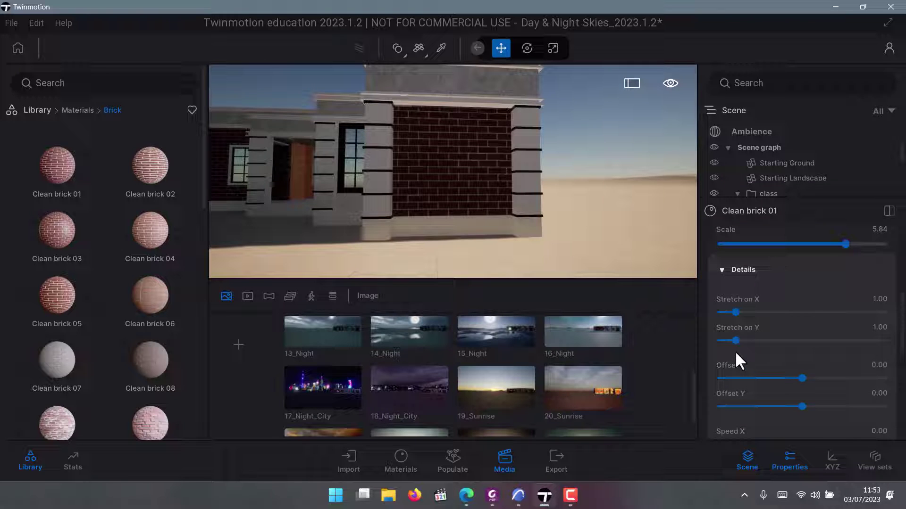
{"action": "left_click_drag", "start_coordinate": [736, 312], "coordinate": [777, 316]}
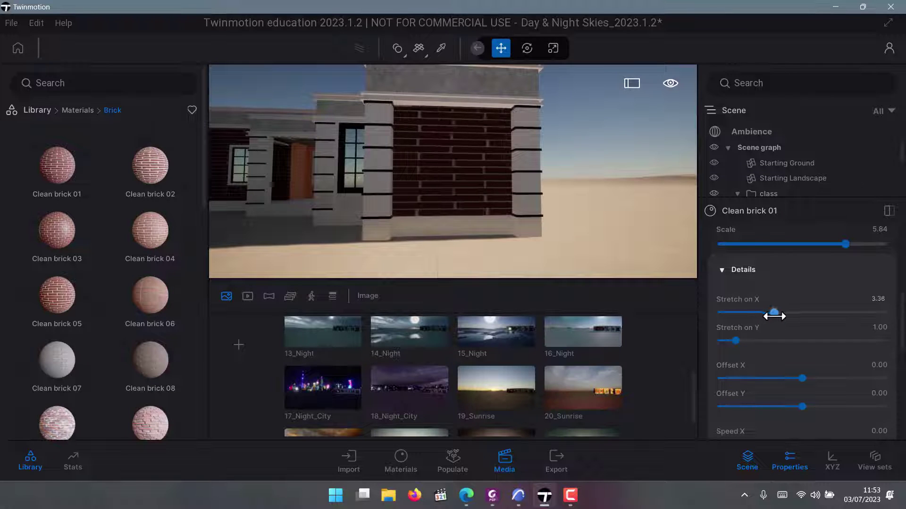
{"action": "left_click_drag", "start_coordinate": [735, 340], "coordinate": [752, 312]}
{"action": "left_click_drag", "start_coordinate": [770, 341], "coordinate": [753, 343]}
{"action": "left_click_drag", "start_coordinate": [751, 312], "coordinate": [753, 311]}
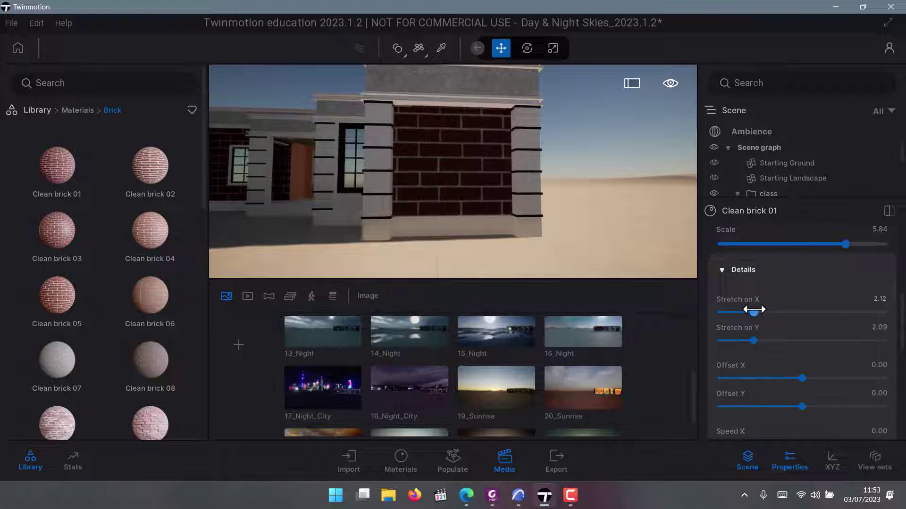
{"action": "scroll", "coordinate": [559, 206], "scroll_direction": "down", "scroll_amount": 5}
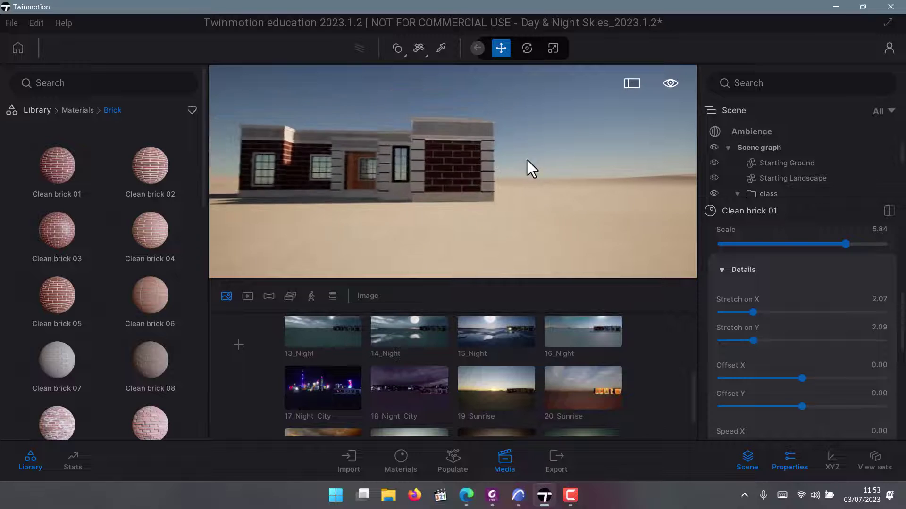
{"action": "scroll", "coordinate": [203, 203], "scroll_direction": "down", "scroll_amount": 1}
{"action": "scroll", "coordinate": [299, 190], "scroll_direction": "up", "scroll_amount": 1}
{"action": "right_click_drag", "start_coordinate": [298, 191], "coordinate": [389, 195]}
{"action": "scroll", "coordinate": [397, 193], "scroll_direction": "up", "scroll_amount": 5}
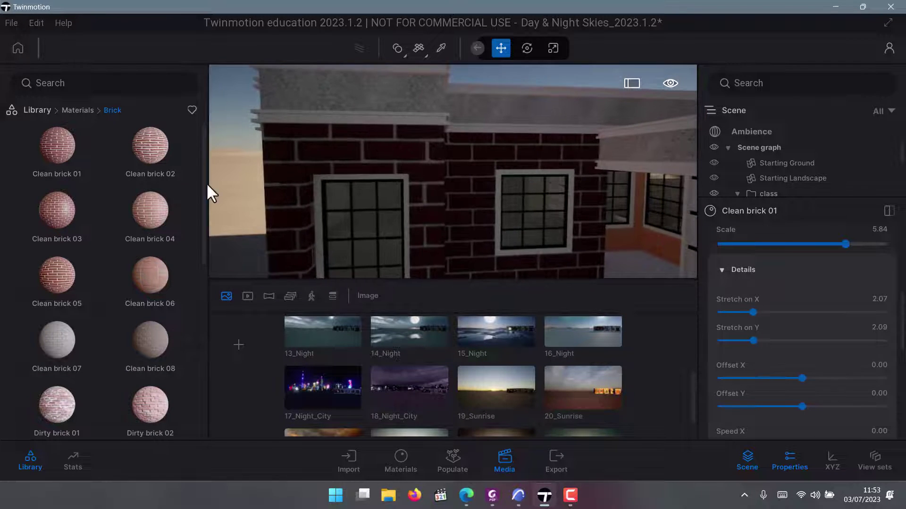
Browse the Megascans library's brick surfaces and show the Modern brick materials
{"action": "left_click", "coordinate": [86, 110]}
{"action": "scroll", "coordinate": [454, 185], "scroll_direction": "down", "scroll_amount": 3}
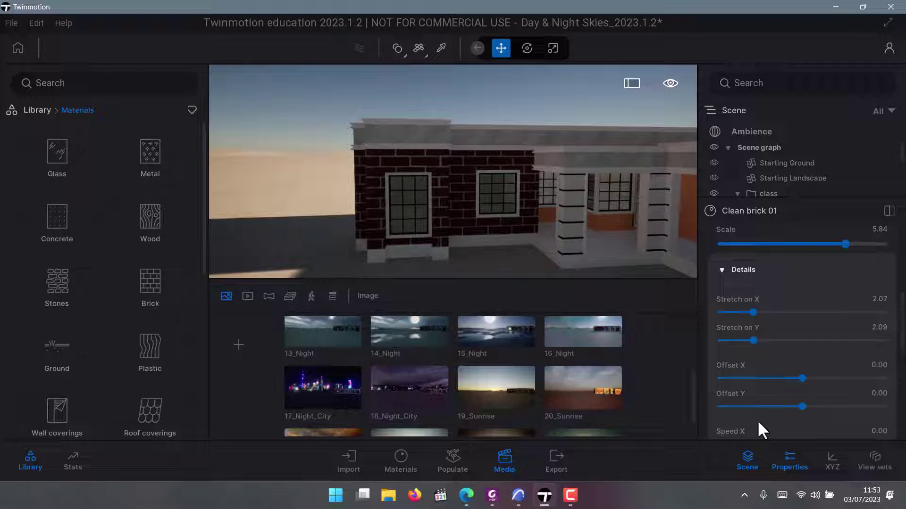
{"action": "scroll", "coordinate": [92, 299], "scroll_direction": "down", "scroll_amount": 3}
{"action": "scroll", "coordinate": [92, 299], "scroll_direction": "down", "scroll_amount": 1}
{"action": "left_click", "coordinate": [39, 110]}
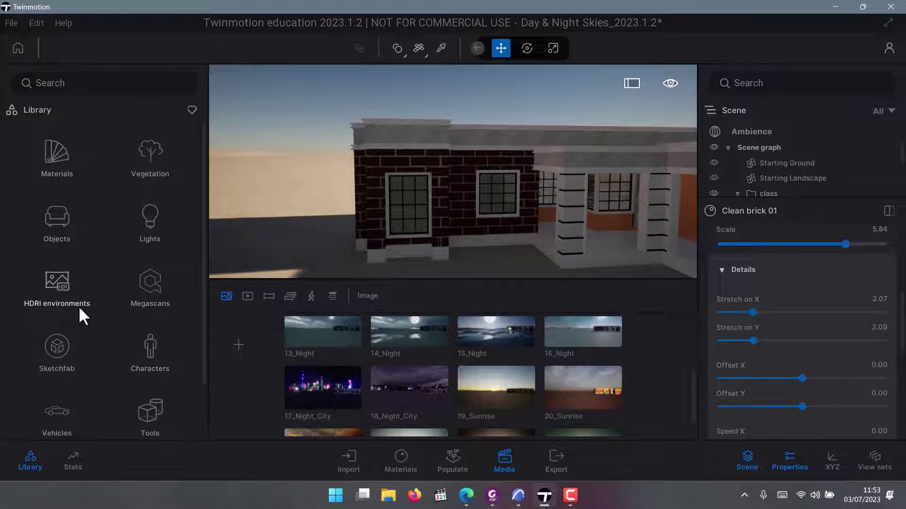
{"action": "left_click", "coordinate": [146, 281]}
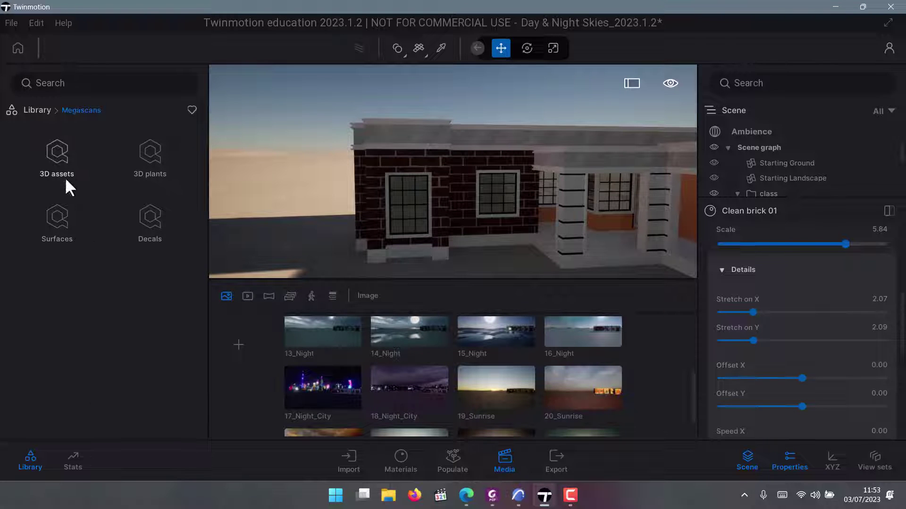
{"action": "left_click", "coordinate": [60, 220]}
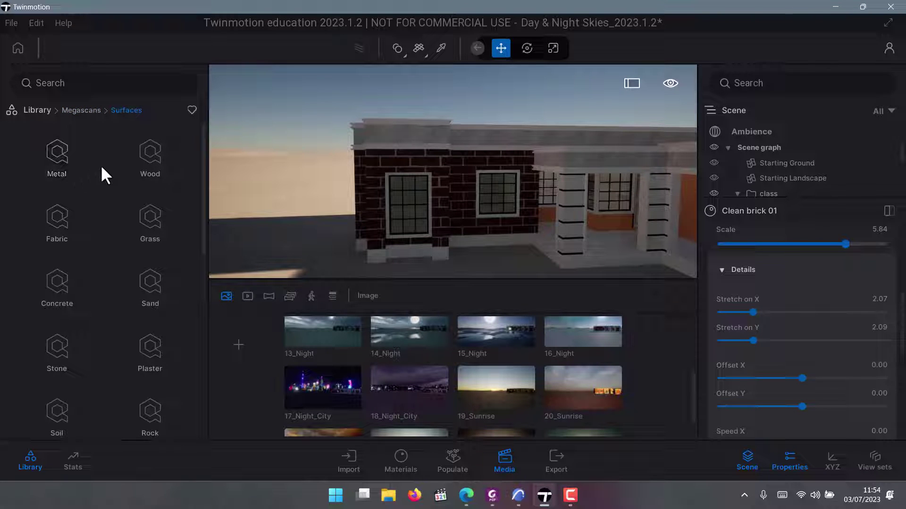
{"action": "scroll", "coordinate": [108, 166], "scroll_direction": "down", "scroll_amount": 2}
{"action": "scroll", "coordinate": [123, 207], "scroll_direction": "down", "scroll_amount": 5}
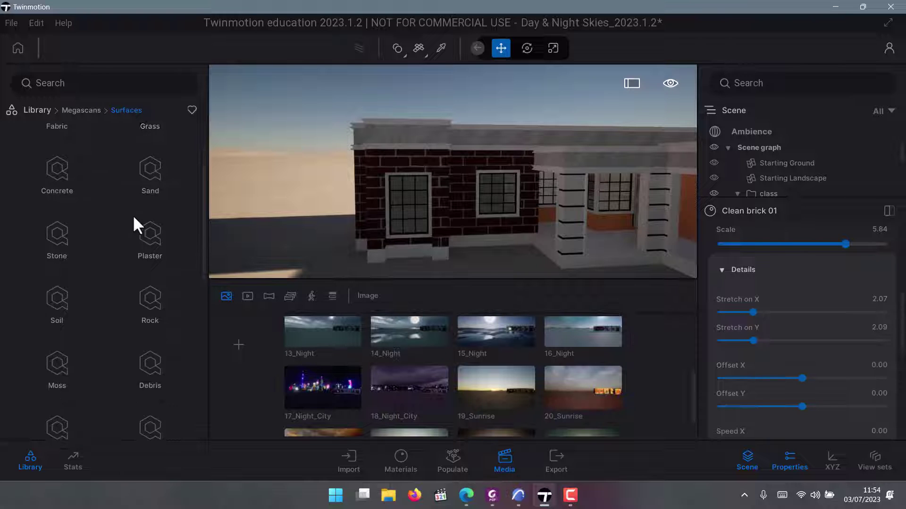
{"action": "scroll", "coordinate": [78, 311], "scroll_direction": "down", "scroll_amount": 3}
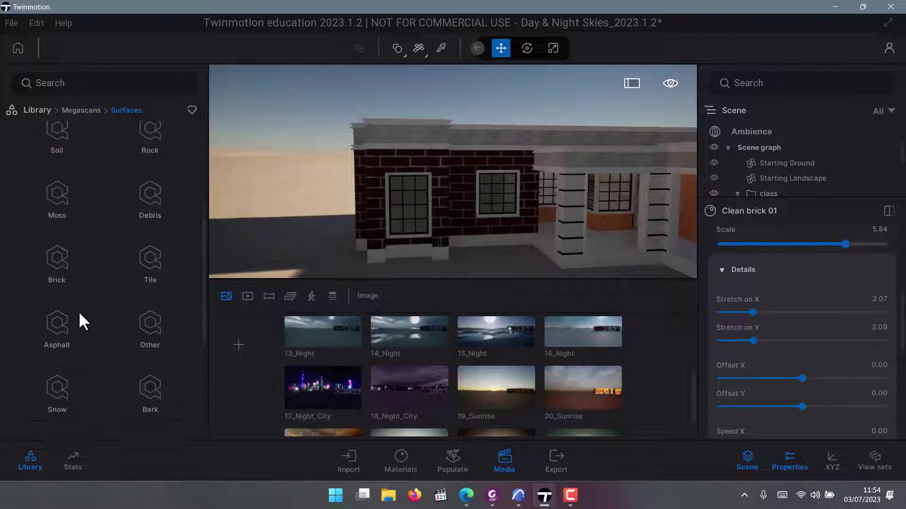
{"action": "left_click", "coordinate": [58, 242]}
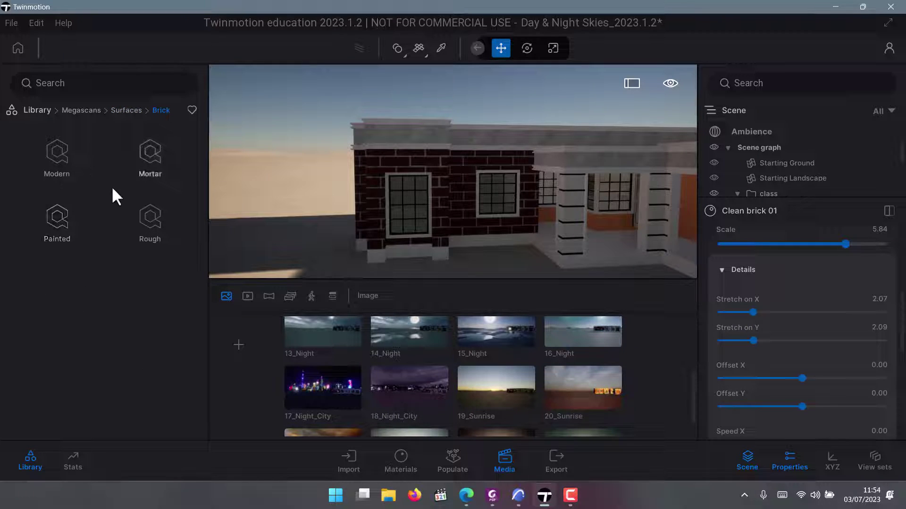
{"action": "left_click", "coordinate": [58, 154]}
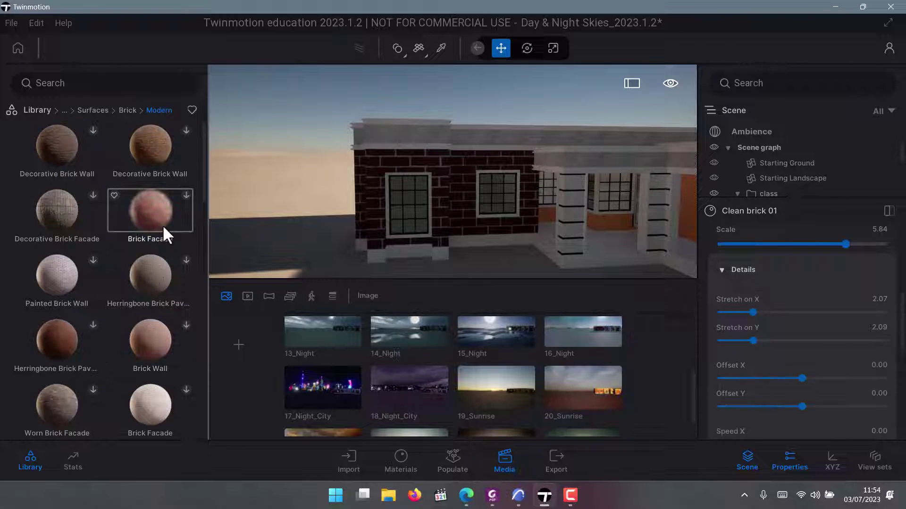
Download the red-brown Brick Wall material from the Megascans Modern brick surfaces
{"action": "scroll", "coordinate": [56, 316], "scroll_direction": "down", "scroll_amount": 5}
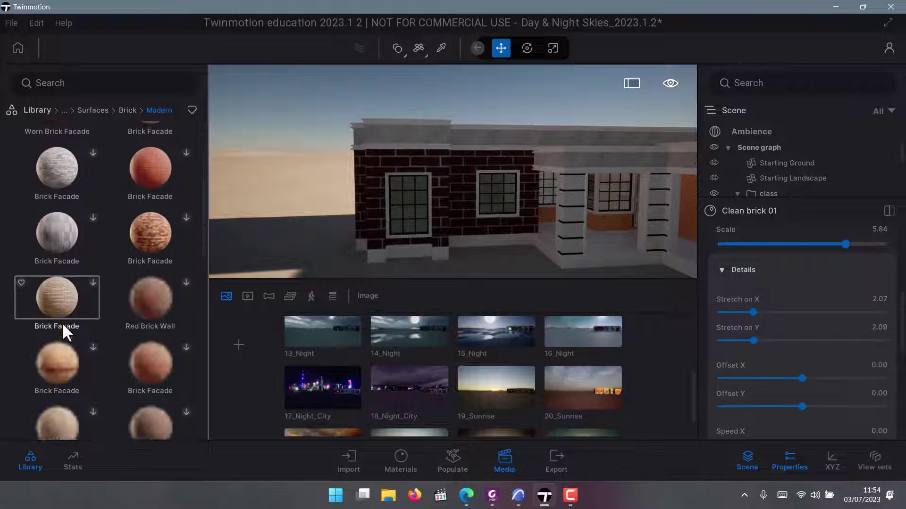
{"action": "scroll", "coordinate": [61, 322], "scroll_direction": "down", "scroll_amount": 1}
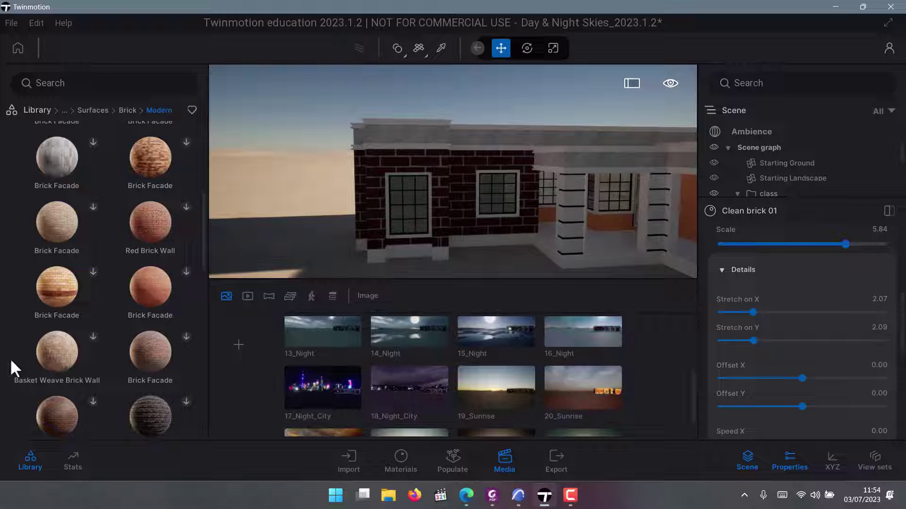
{"action": "scroll", "coordinate": [39, 338], "scroll_direction": "down", "scroll_amount": 2}
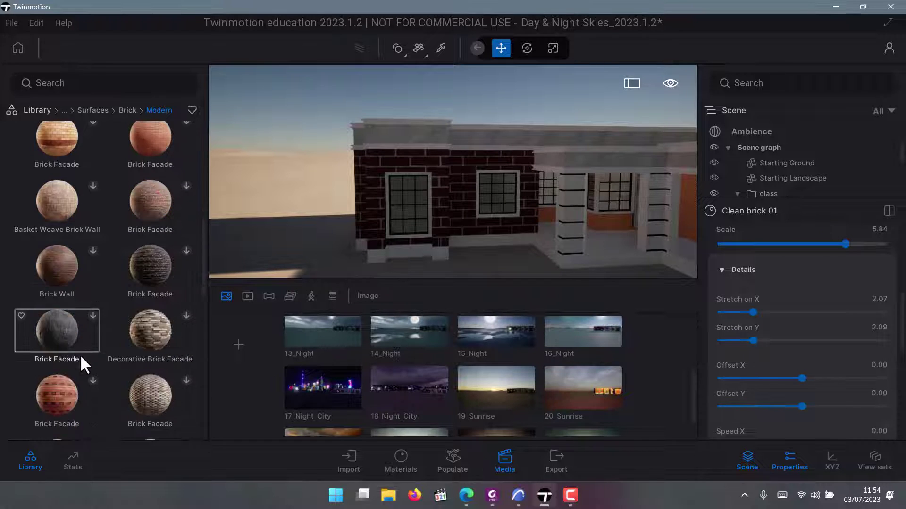
{"action": "scroll", "coordinate": [84, 356], "scroll_direction": "down", "scroll_amount": 4}
{"action": "scroll", "coordinate": [38, 326], "scroll_direction": "down", "scroll_amount": 5}
{"action": "scroll", "coordinate": [72, 350], "scroll_direction": "down", "scroll_amount": 3}
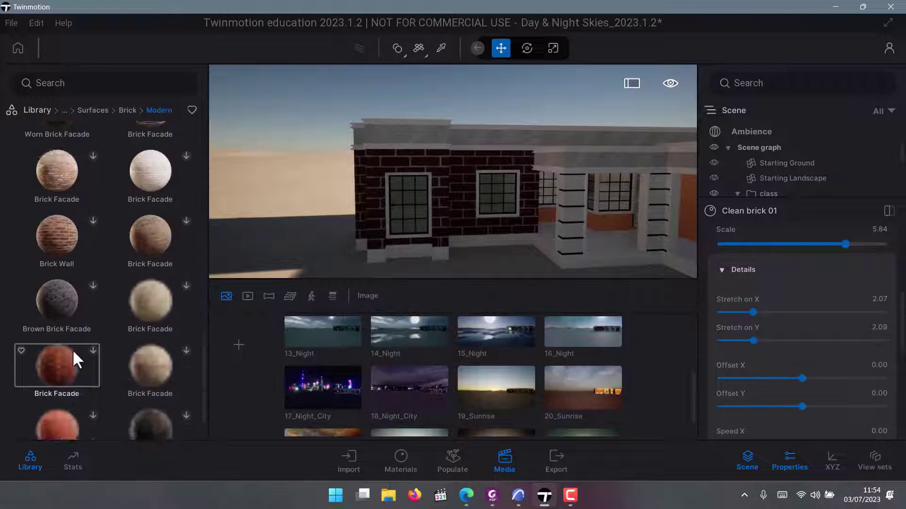
{"action": "scroll", "coordinate": [44, 235], "scroll_direction": "up", "scroll_amount": 2}
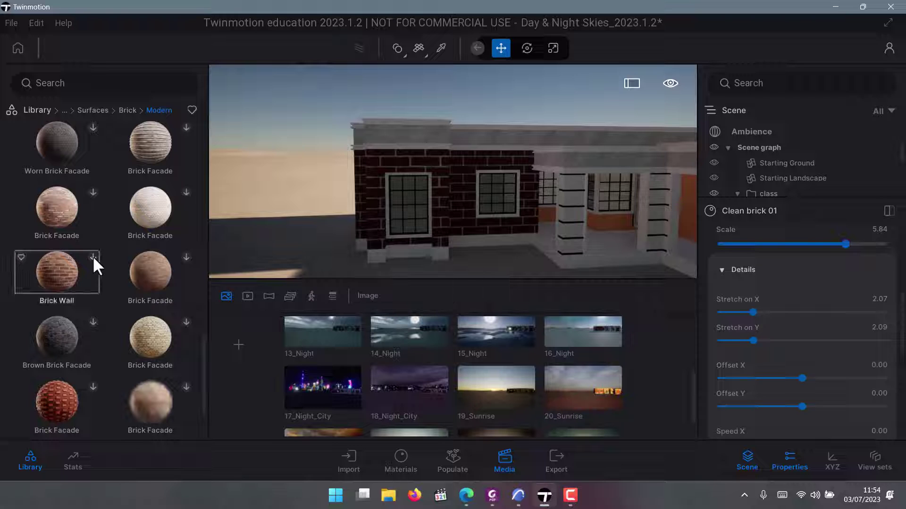
{"action": "left_click", "coordinate": [93, 258]}
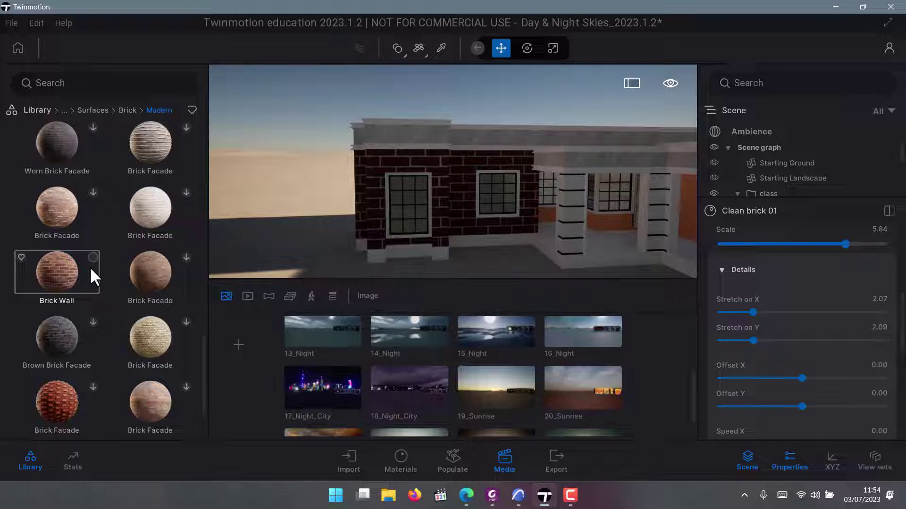
Check the options of the signed-in account
{"action": "left_click", "coordinate": [18, 20]}
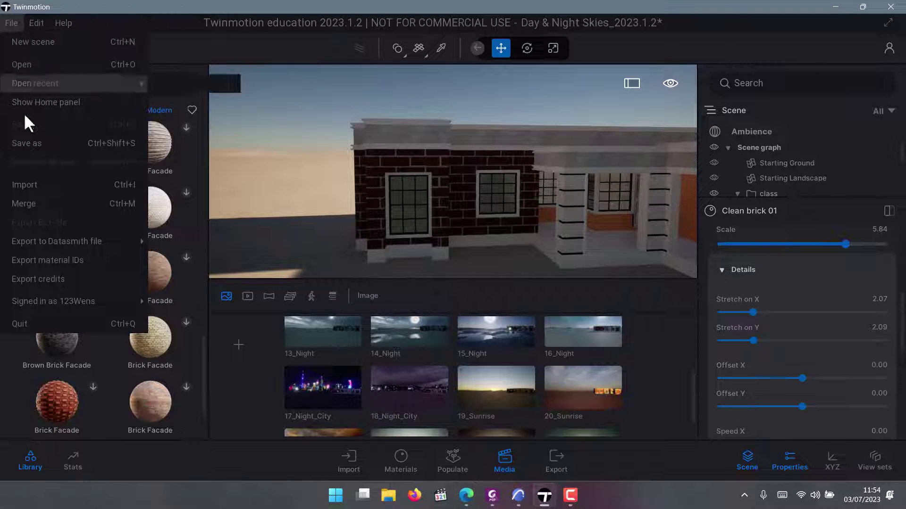
{"action": "mouse_move", "coordinate": [39, 304]}
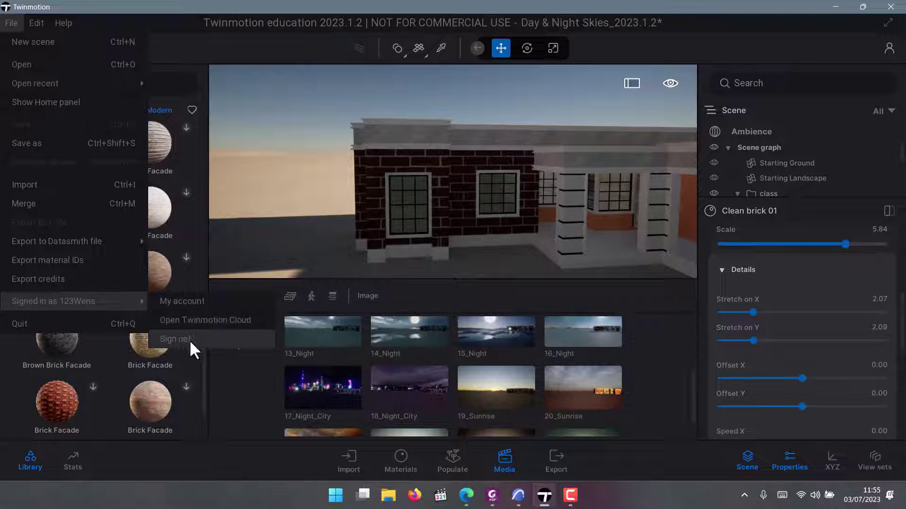
{"action": "left_click", "coordinate": [187, 298]}
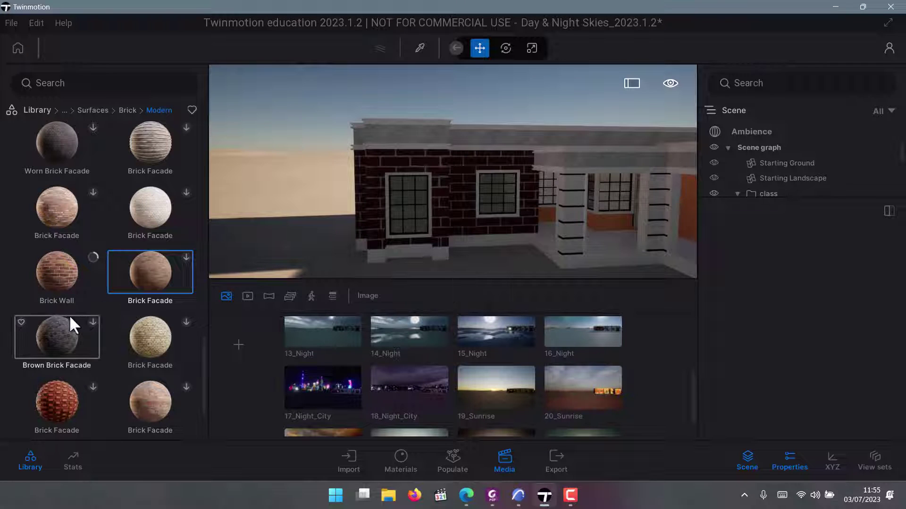
{"action": "scroll", "coordinate": [78, 310], "scroll_direction": "down", "scroll_amount": 1}
{"action": "scroll", "coordinate": [98, 220], "scroll_direction": "up", "scroll_amount": 3}
{"action": "scroll", "coordinate": [101, 219], "scroll_direction": "up", "scroll_amount": 1}
{"action": "scroll", "coordinate": [105, 208], "scroll_direction": "down", "scroll_amount": 5}
{"action": "scroll", "coordinate": [102, 202], "scroll_direction": "up", "scroll_amount": 5}
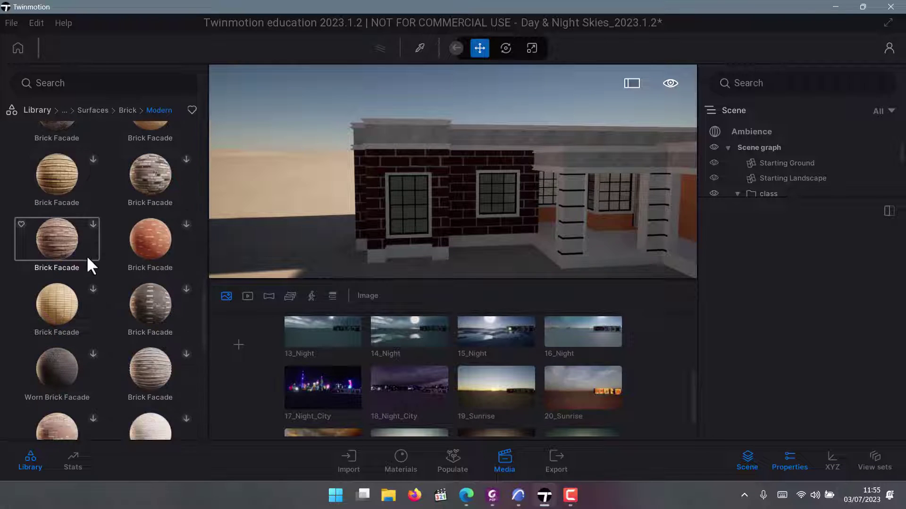
{"action": "scroll", "coordinate": [87, 257], "scroll_direction": "down", "scroll_amount": 1}
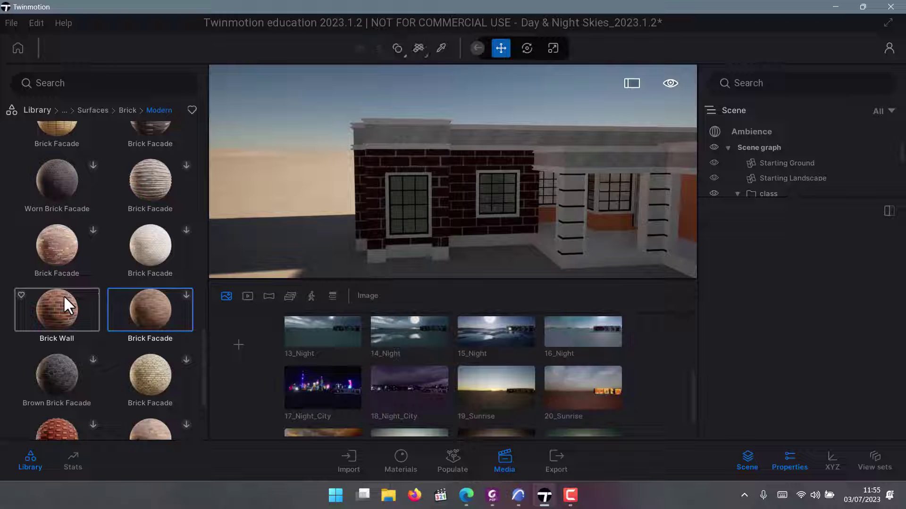
Examine the existing brick texture on the house's front walls and inner corner around the windows
{"action": "scroll", "coordinate": [363, 188], "scroll_direction": "up", "scroll_amount": 5}
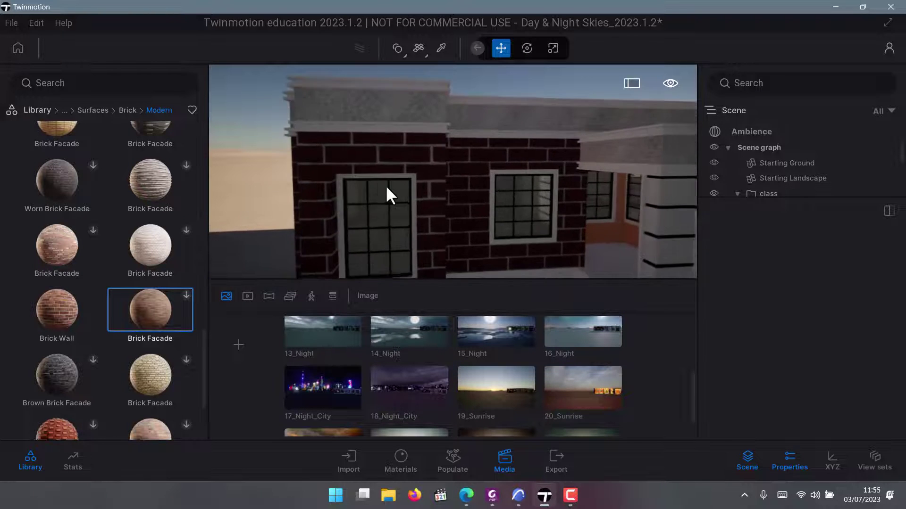
{"action": "scroll", "coordinate": [409, 197], "scroll_direction": "up", "scroll_amount": 5}
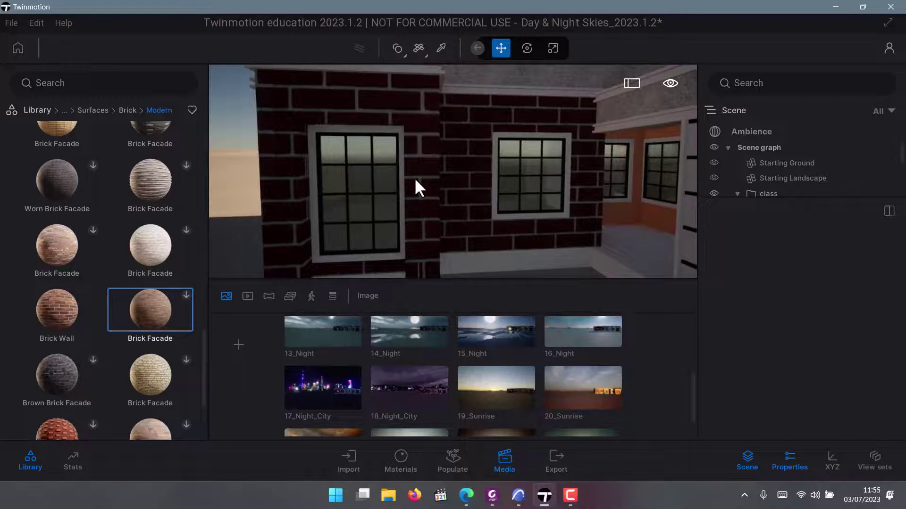
{"action": "right_click_drag", "start_coordinate": [415, 175], "coordinate": [412, 175]}
{"action": "scroll", "coordinate": [369, 180], "scroll_direction": "down", "scroll_amount": 4}
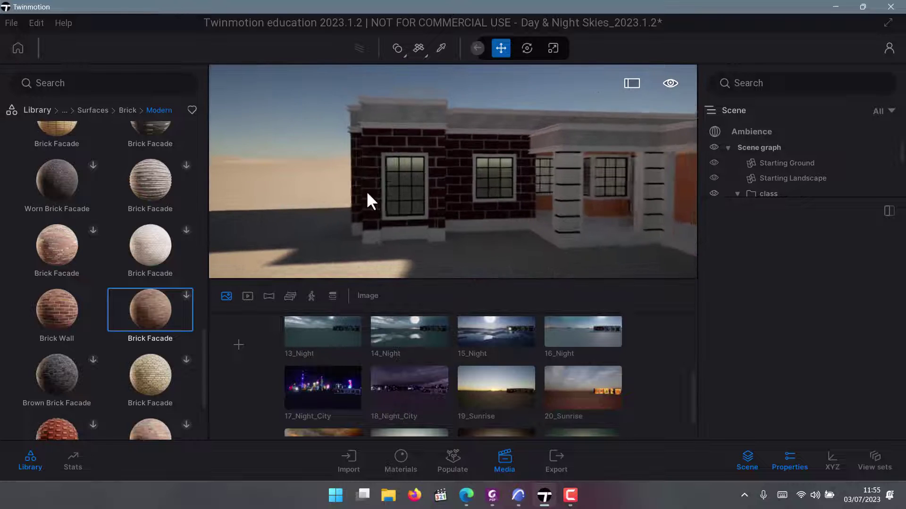
{"action": "scroll", "coordinate": [403, 174], "scroll_direction": "up", "scroll_amount": 2}
{"action": "middle_click_drag", "start_coordinate": [402, 172], "coordinate": [429, 187], "text": "shift"}
{"action": "scroll", "coordinate": [430, 187], "scroll_direction": "up", "scroll_amount": 3}
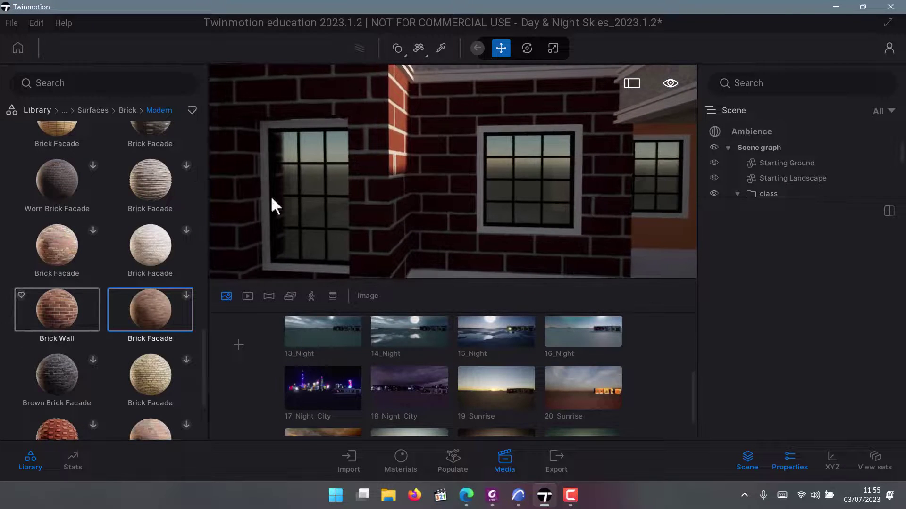
{"action": "right_click_drag", "start_coordinate": [432, 146], "coordinate": [381, 239]}
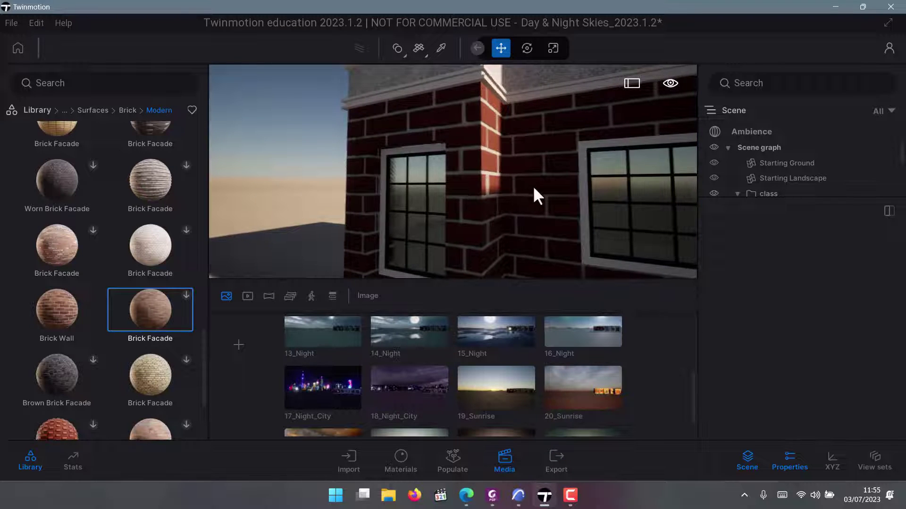
{"action": "middle_click_drag", "start_coordinate": [536, 185], "coordinate": [366, 197], "text": "shift"}
{"action": "scroll", "coordinate": [469, 276], "scroll_direction": "down", "scroll_amount": 3}
{"action": "scroll", "coordinate": [440, 220], "scroll_direction": "up", "scroll_amount": 3}
{"action": "middle_click_drag", "start_coordinate": [441, 220], "coordinate": [432, 182], "text": "shift"}
{"action": "scroll", "coordinate": [445, 217], "scroll_direction": "down", "scroll_amount": 3}
{"action": "scroll", "coordinate": [445, 219], "scroll_direction": "up", "scroll_amount": 3}
{"action": "scroll", "coordinate": [432, 179], "scroll_direction": "up", "scroll_amount": 2}
{"action": "right_click_drag", "start_coordinate": [432, 176], "coordinate": [428, 156]}
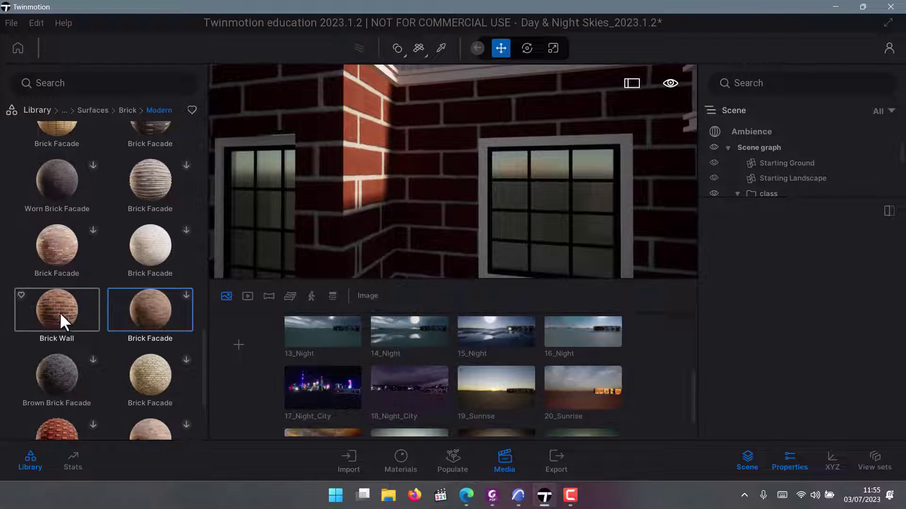
Apply the downloaded Megascans Brick Wall material to the exterior walls in place of Clean brick 01
{"action": "left_click_drag", "start_coordinate": [59, 313], "coordinate": [361, 160]}
{"action": "scroll", "coordinate": [51, 360], "scroll_direction": "down", "scroll_amount": 2}
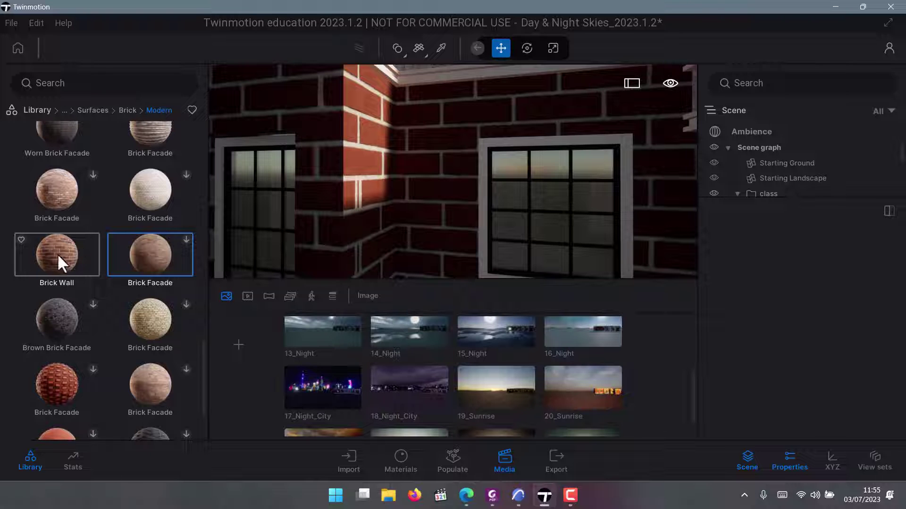
{"action": "left_click_drag", "start_coordinate": [57, 253], "coordinate": [382, 163]}
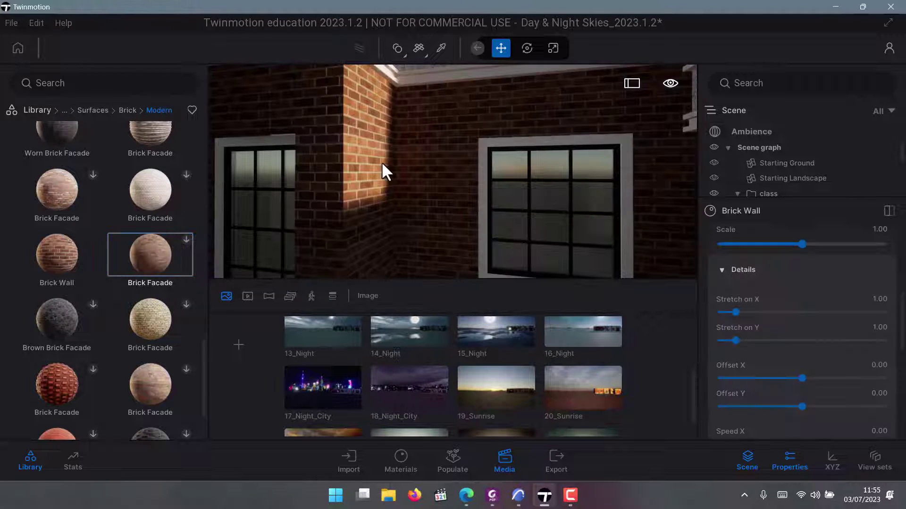
Set the Brick Wall texture's stretch to 1.38 on X and 1.86 on Y
{"action": "scroll", "coordinate": [457, 197], "scroll_direction": "down", "scroll_amount": 3}
{"action": "scroll", "coordinate": [438, 160], "scroll_direction": "up", "scroll_amount": 5}
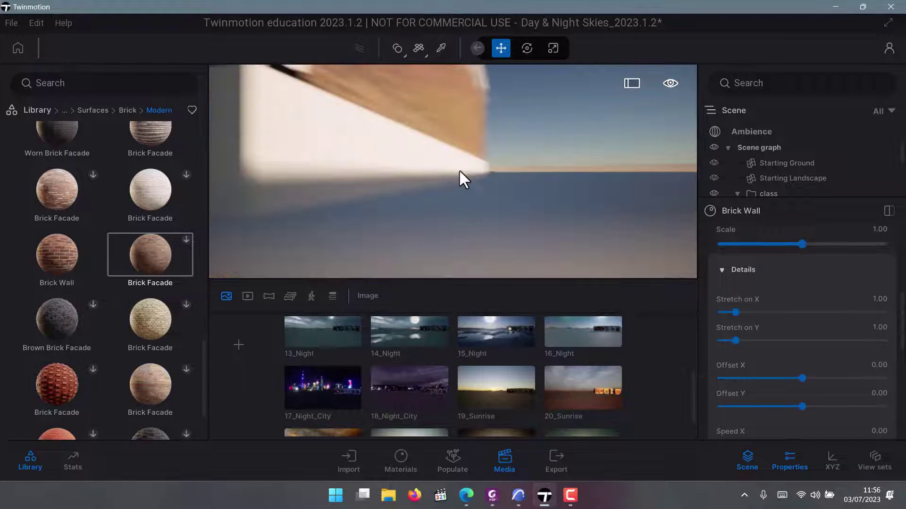
{"action": "middle_click_drag", "start_coordinate": [406, 93], "coordinate": [399, 152], "text": "shift"}
{"action": "scroll", "coordinate": [398, 152], "scroll_direction": "down", "scroll_amount": 2}
{"action": "scroll", "coordinate": [778, 330], "scroll_direction": "up", "scroll_amount": 5}
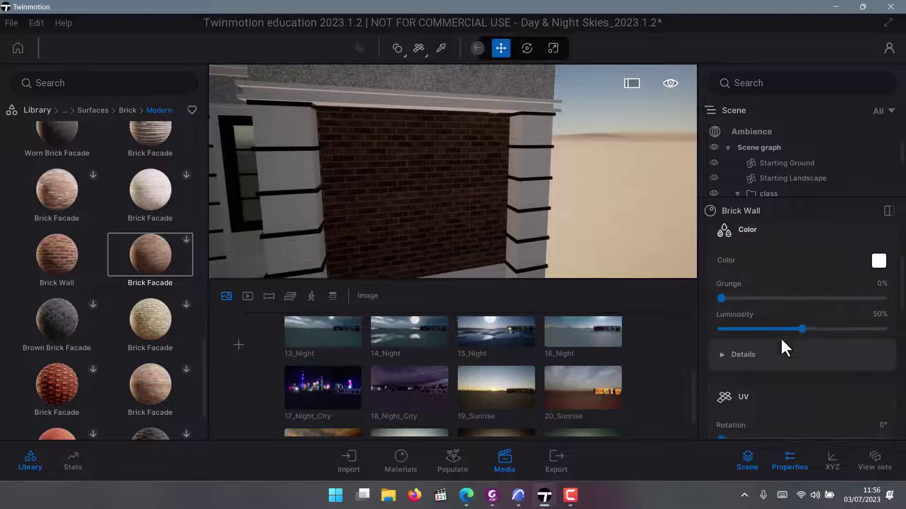
{"action": "scroll", "coordinate": [778, 283], "scroll_direction": "down", "scroll_amount": 3}
{"action": "scroll", "coordinate": [797, 314], "scroll_direction": "down", "scroll_amount": 2}
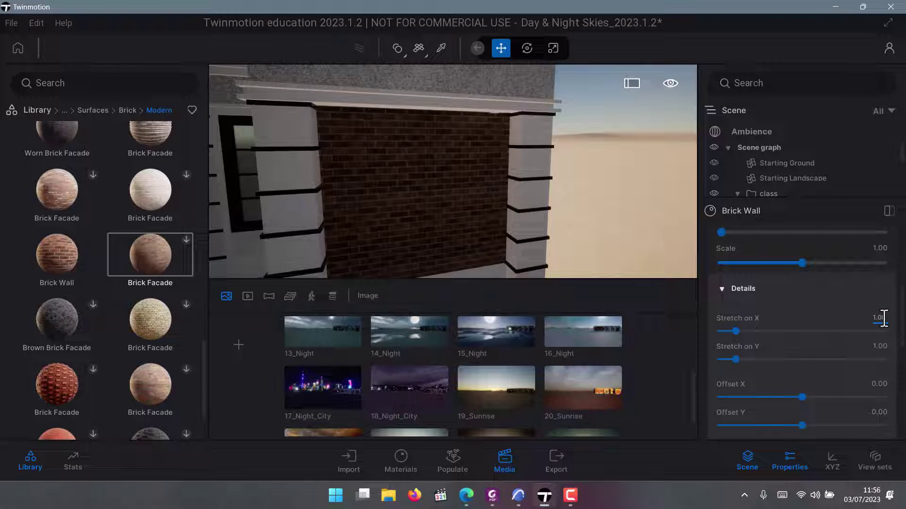
{"action": "key", "text": "BackSpace"}
{"action": "key", "text": "Return"}
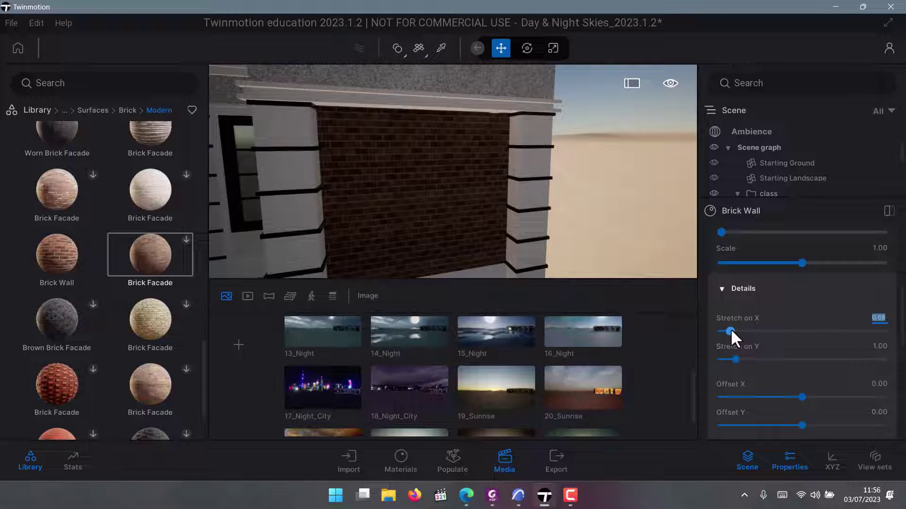
{"action": "left_click_drag", "start_coordinate": [738, 355], "coordinate": [728, 332]}
{"action": "key", "text": "ctrl+z"}
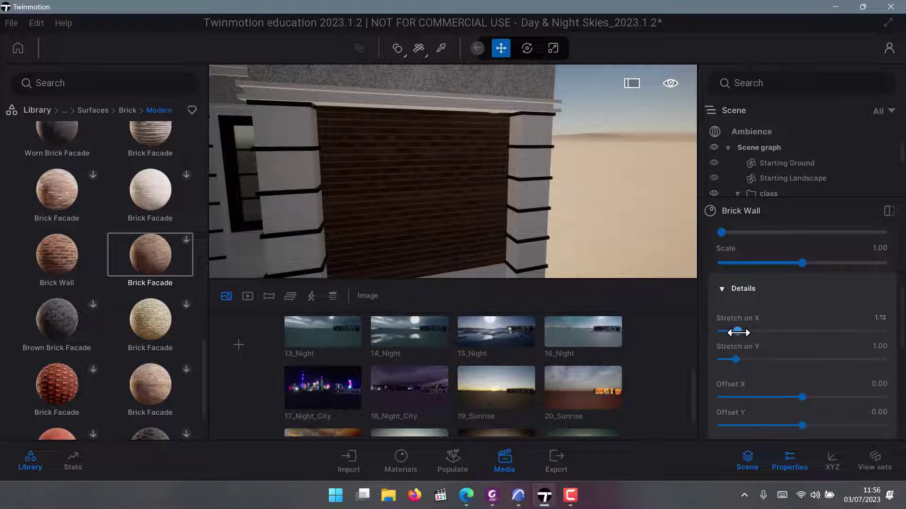
{"action": "left_click_drag", "start_coordinate": [741, 333], "coordinate": [750, 361]}
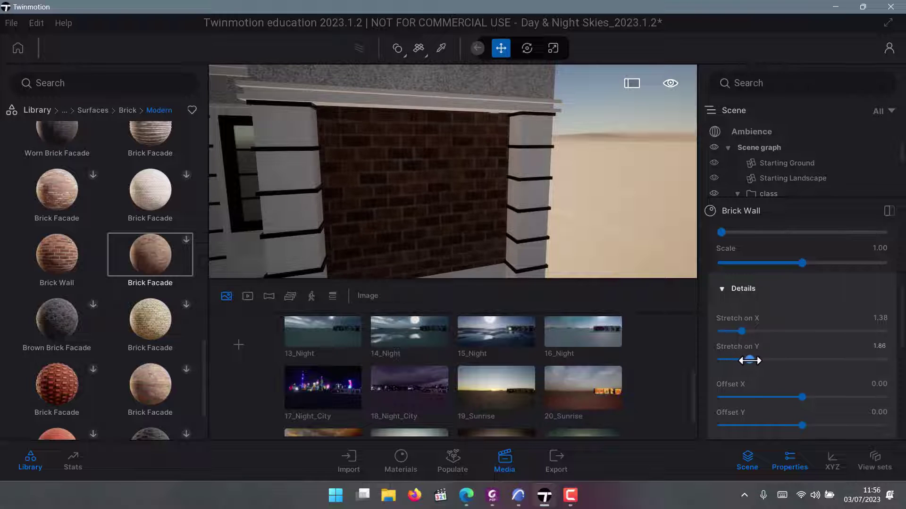
Download the grey Stucco Facade material in the second row of the Megascans Surfaces > Plaster > Fresh category
{"action": "right_click_drag", "start_coordinate": [500, 157], "coordinate": [476, 175]}
{"action": "left_click_drag", "start_coordinate": [475, 172], "coordinate": [319, 204]}
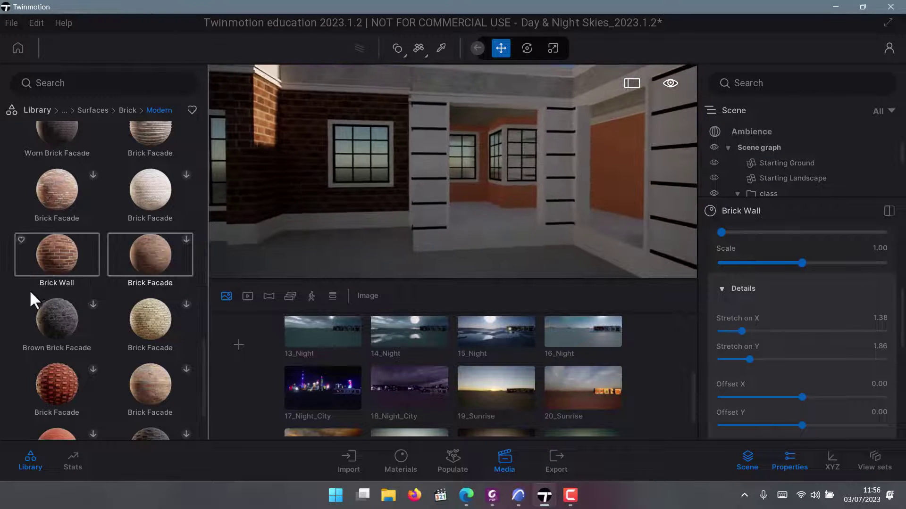
{"action": "scroll", "coordinate": [83, 266], "scroll_direction": "down", "scroll_amount": 2}
{"action": "scroll", "coordinate": [78, 244], "scroll_direction": "down", "scroll_amount": 10}
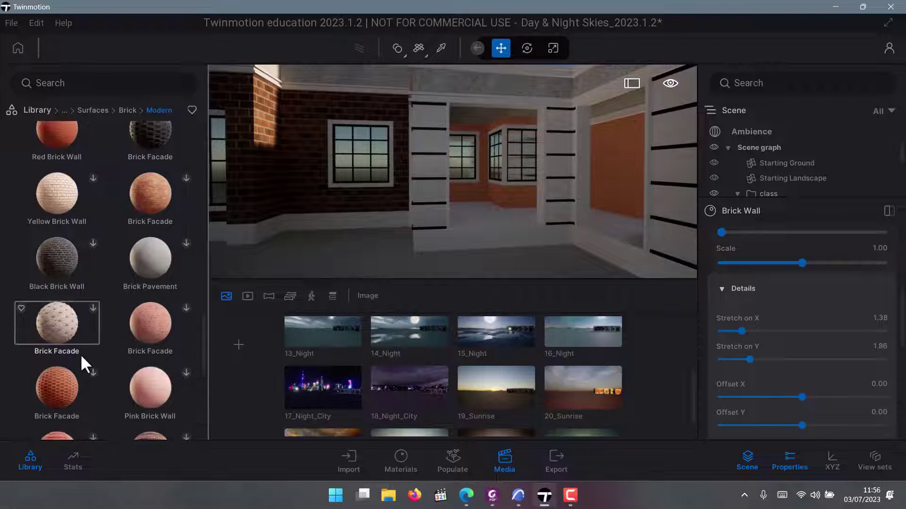
{"action": "left_click", "coordinate": [124, 110]}
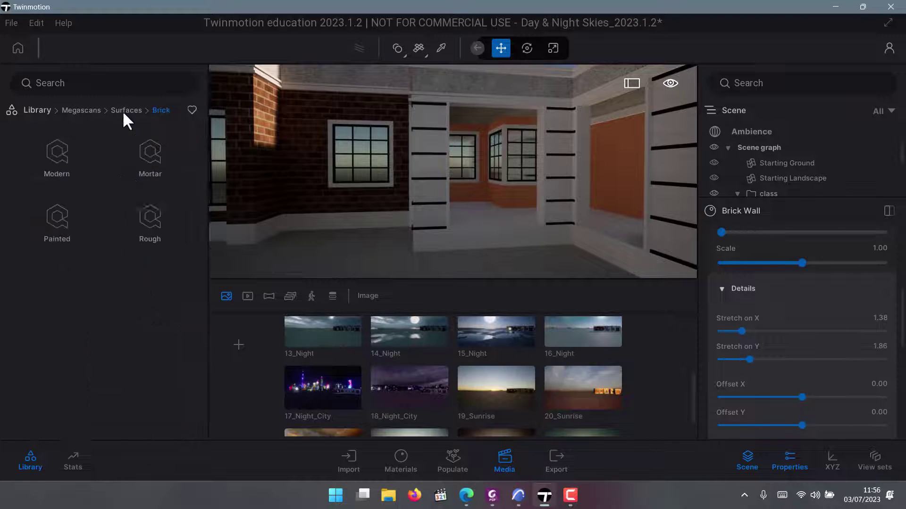
{"action": "left_click", "coordinate": [120, 112]}
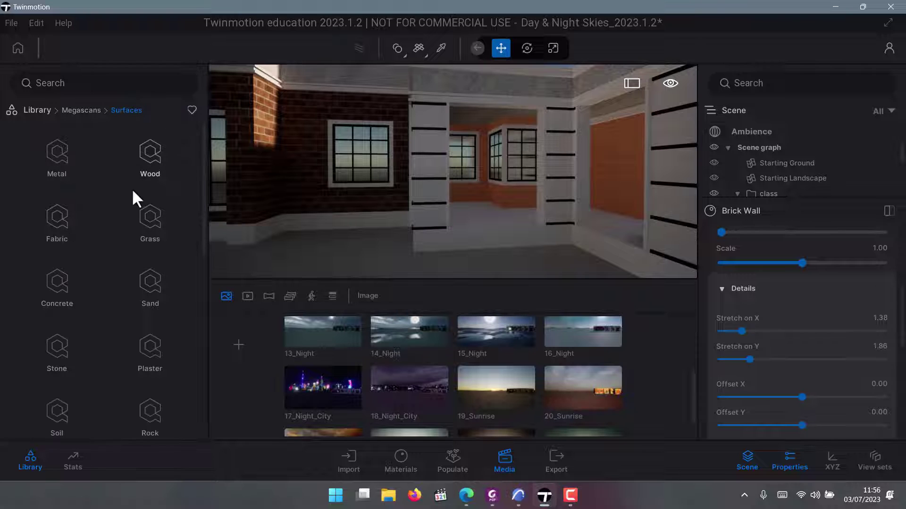
{"action": "scroll", "coordinate": [154, 265], "scroll_direction": "down", "scroll_amount": 1}
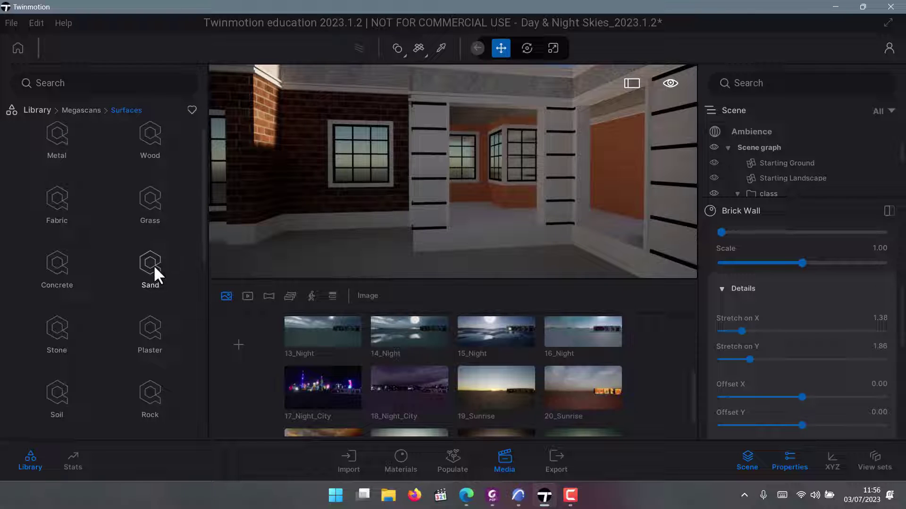
{"action": "left_click", "coordinate": [148, 326]}
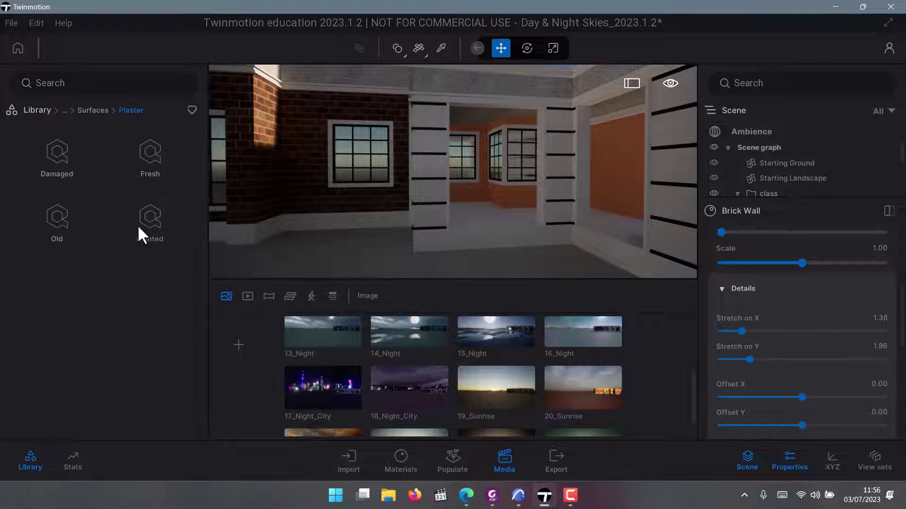
{"action": "left_click", "coordinate": [144, 160]}
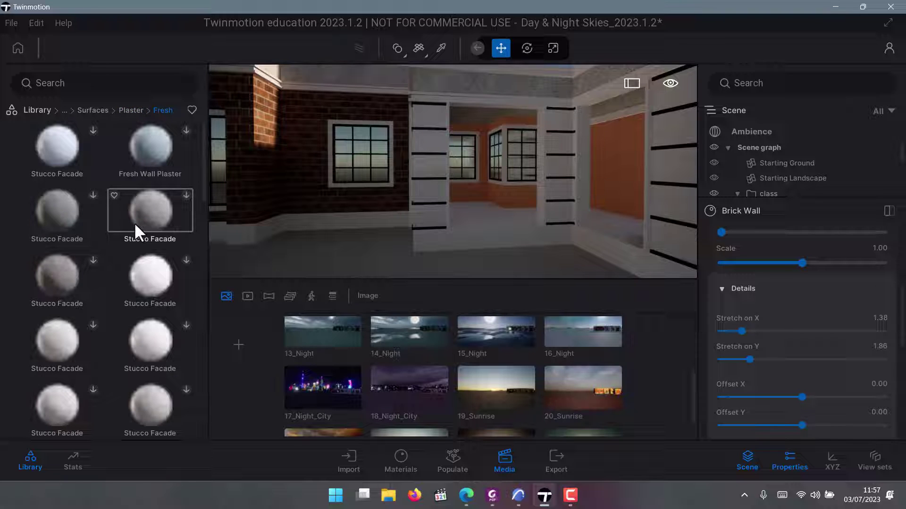
{"action": "left_click", "coordinate": [186, 196]}
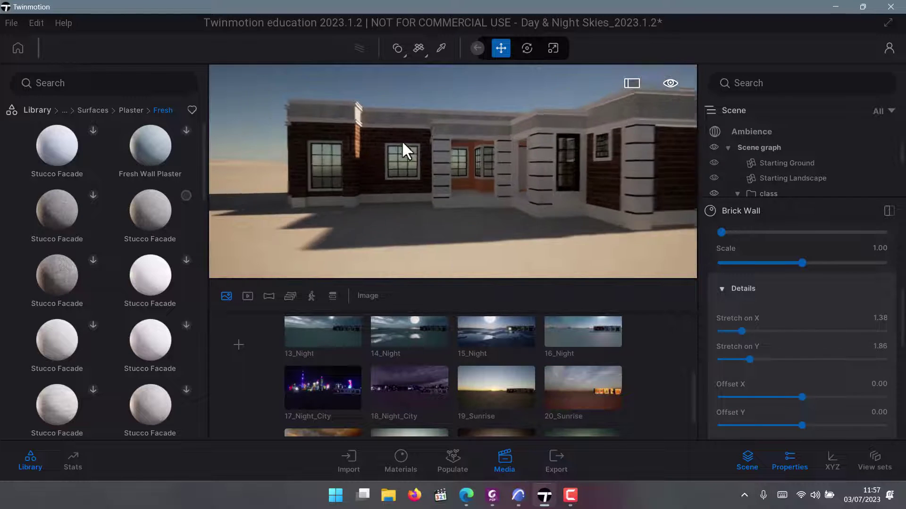
Examine the brick walls, windows and porch columns on the front of the house from near and far
{"action": "scroll", "coordinate": [460, 152], "scroll_direction": "up", "scroll_amount": 3}
{"action": "right_click_drag", "start_coordinate": [460, 161], "coordinate": [466, 165]}
{"action": "scroll", "coordinate": [466, 166], "scroll_direction": "down", "scroll_amount": 3}
{"action": "left_click_drag", "start_coordinate": [466, 163], "coordinate": [414, 235]}
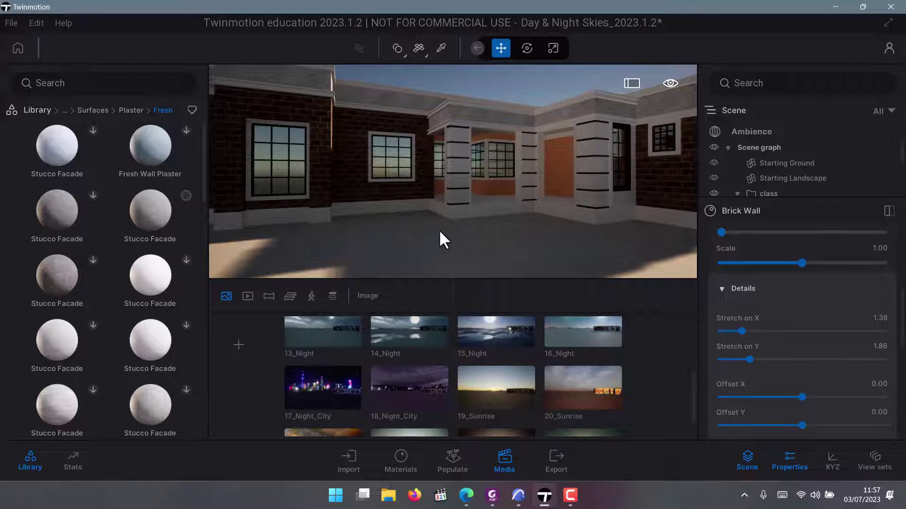
{"action": "scroll", "coordinate": [485, 208], "scroll_direction": "down", "scroll_amount": 4}
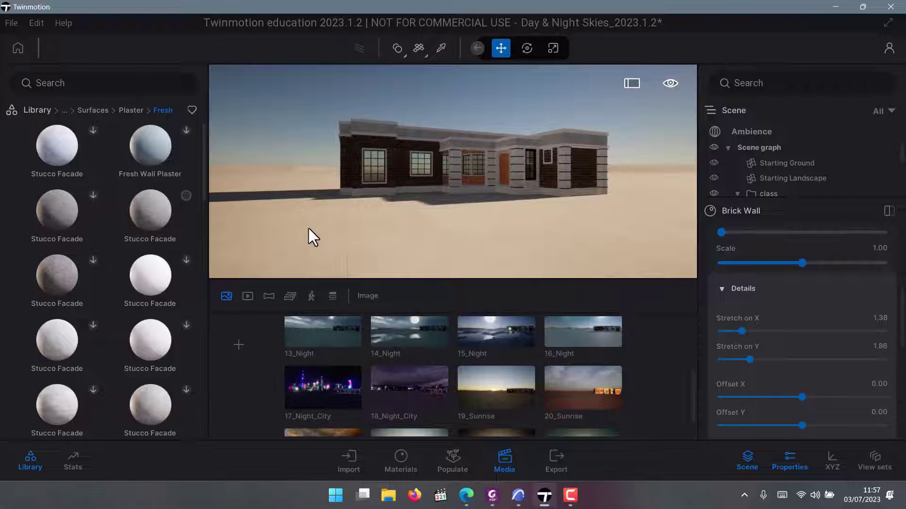
{"action": "left_click", "coordinate": [443, 232]}
{"action": "mouse_move", "coordinate": [413, 191]}
{"action": "right_mouse_down"}
{"action": "mouse_move", "coordinate": [590, 208]}
{"action": "mouse_move", "coordinate": [420, 197]}
{"action": "right_mouse_up"}
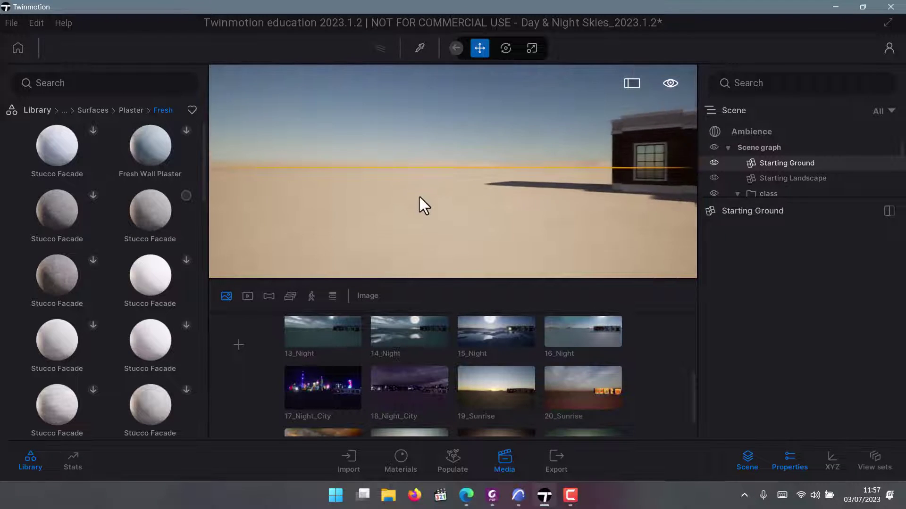
{"action": "scroll", "coordinate": [421, 208], "scroll_direction": "down", "scroll_amount": 3}
{"action": "mouse_move", "coordinate": [307, 154]}
{"action": "left_mouse_down"}
{"action": "mouse_move", "coordinate": [307, 75]}
{"action": "mouse_move", "coordinate": [299, 177]}
{"action": "mouse_move", "coordinate": [307, 161]}
{"action": "left_mouse_up"}
{"action": "right_click_drag", "start_coordinate": [391, 134], "coordinate": [381, 197]}
{"action": "scroll", "coordinate": [381, 197], "scroll_direction": "up", "scroll_amount": 5}
{"action": "right_click_drag", "start_coordinate": [405, 163], "coordinate": [474, 203]}
{"action": "left_click_drag", "start_coordinate": [474, 204], "coordinate": [202, 230]}
{"action": "scroll", "coordinate": [360, 165], "scroll_direction": "down", "scroll_amount": 3}
{"action": "scroll", "coordinate": [376, 179], "scroll_direction": "up", "scroll_amount": 3}
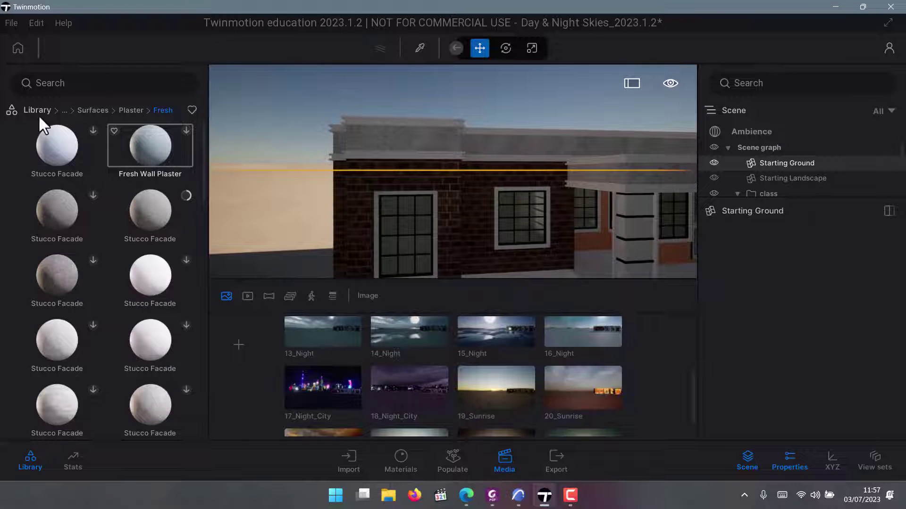
{"action": "scroll", "coordinate": [397, 136], "scroll_direction": "up", "scroll_amount": 3}
{"action": "left_click_drag", "start_coordinate": [396, 86], "coordinate": [489, 206]}
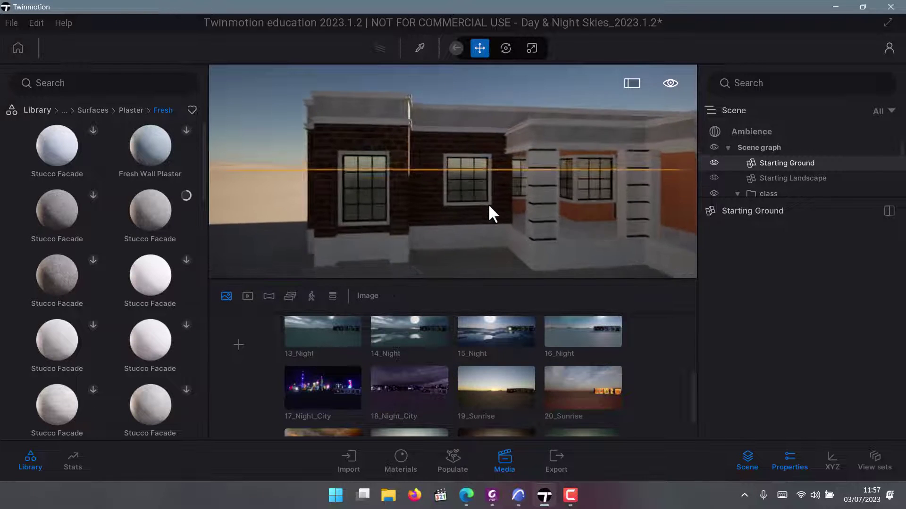
{"action": "scroll", "coordinate": [312, 383], "scroll_direction": "up", "scroll_amount": 2}
{"action": "scroll", "coordinate": [313, 381], "scroll_direction": "down", "scroll_amount": 3}
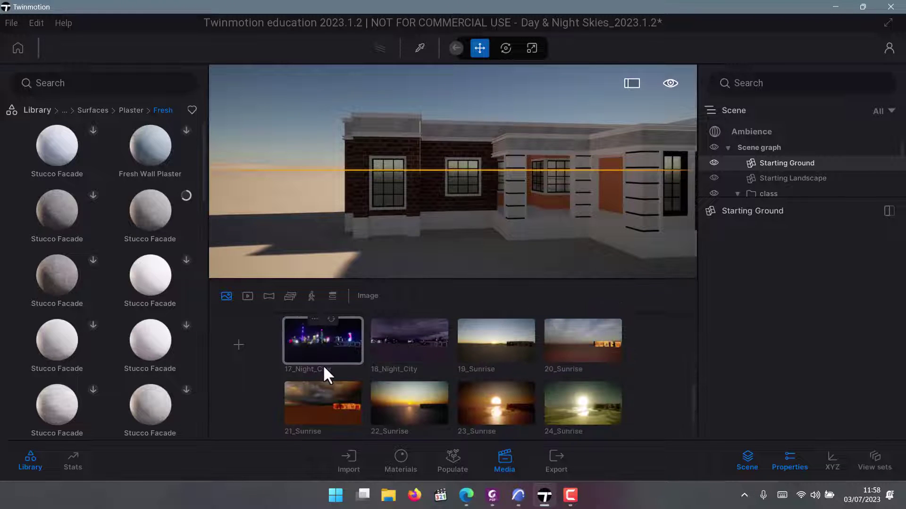
{"action": "scroll", "coordinate": [492, 384], "scroll_direction": "up", "scroll_amount": 4}
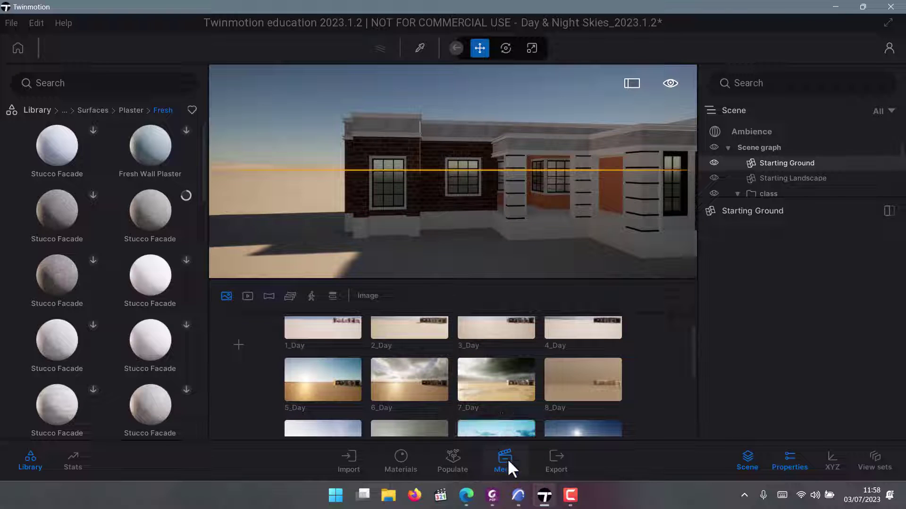
{"action": "left_click", "coordinate": [454, 458]}
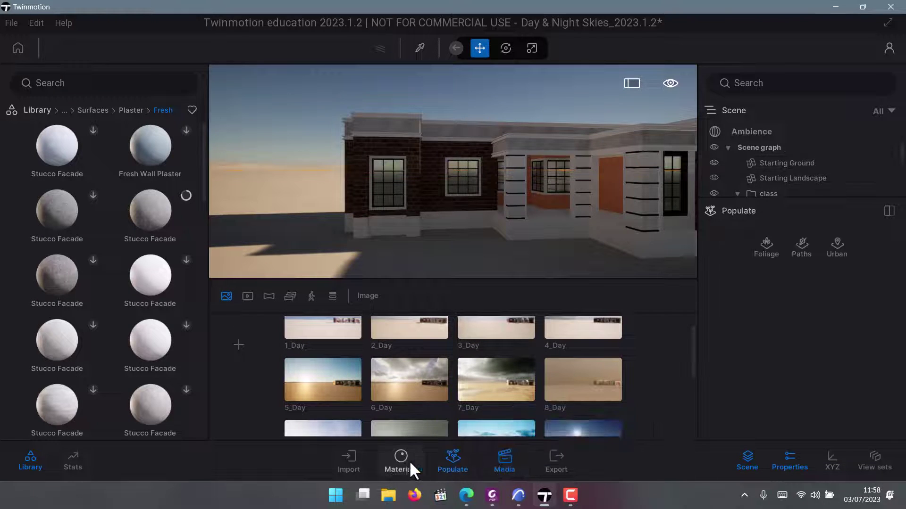
{"action": "left_click", "coordinate": [347, 462]}
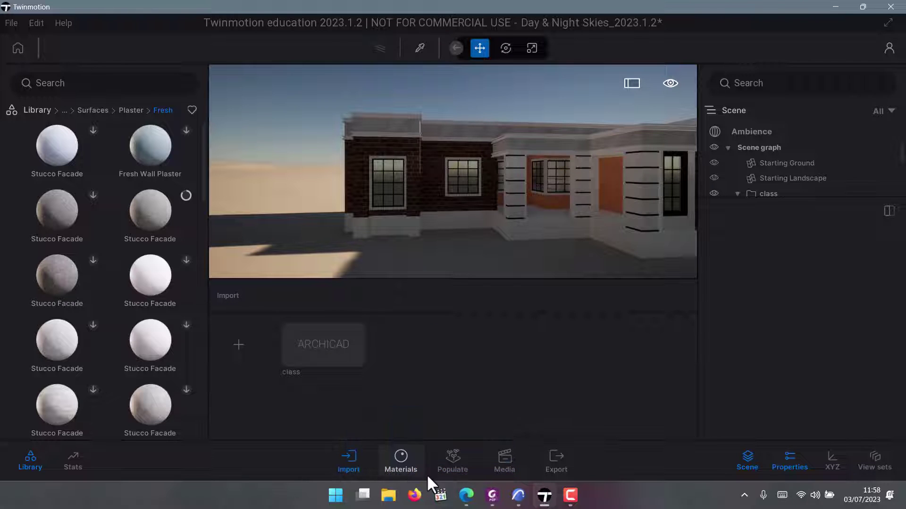
{"action": "left_click", "coordinate": [402, 459]}
{"action": "left_click", "coordinate": [457, 468]}
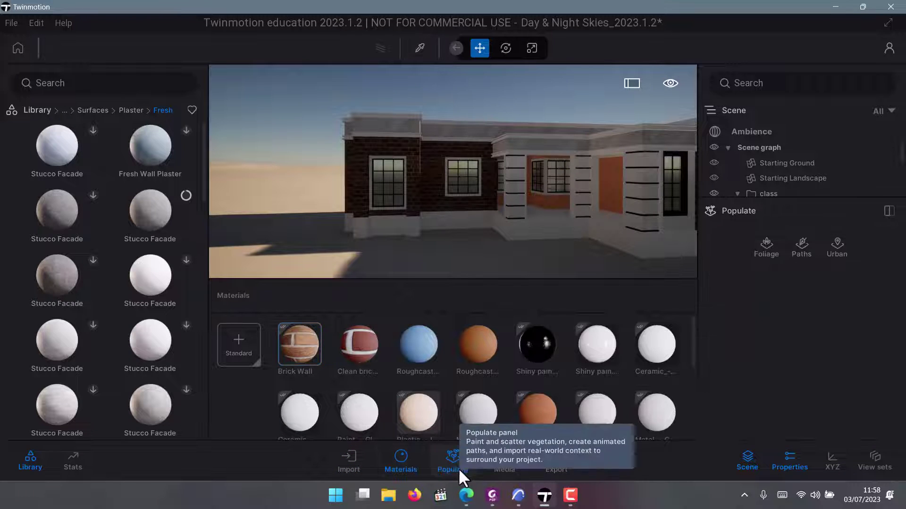
{"action": "left_click", "coordinate": [503, 462]}
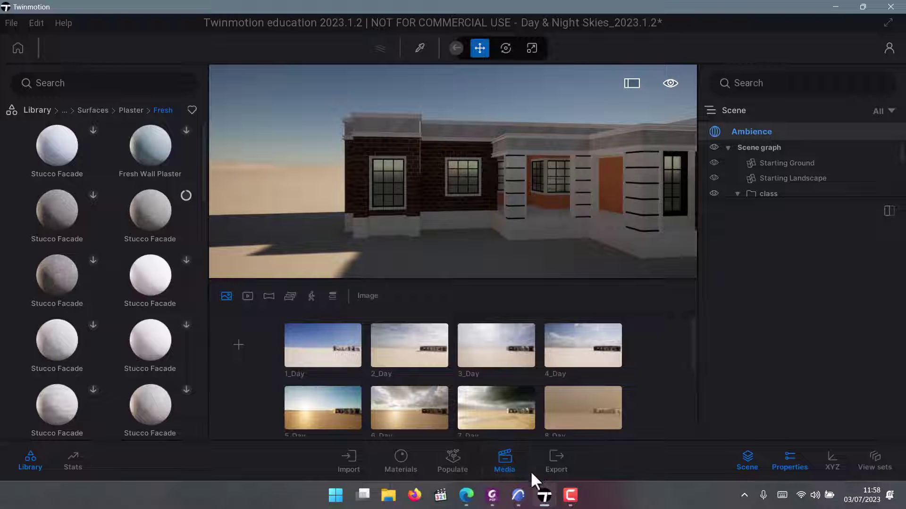
{"action": "scroll", "coordinate": [446, 350], "scroll_direction": "down", "scroll_amount": 5}
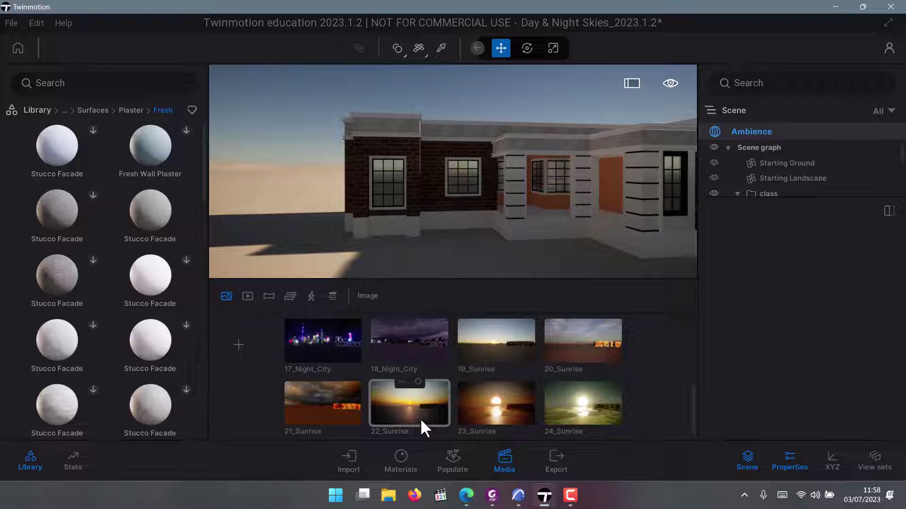
Apply the downloaded Stucco Facade material to the parapet band above the brick walls
{"action": "scroll", "coordinate": [316, 143], "scroll_direction": "up", "scroll_amount": 3}
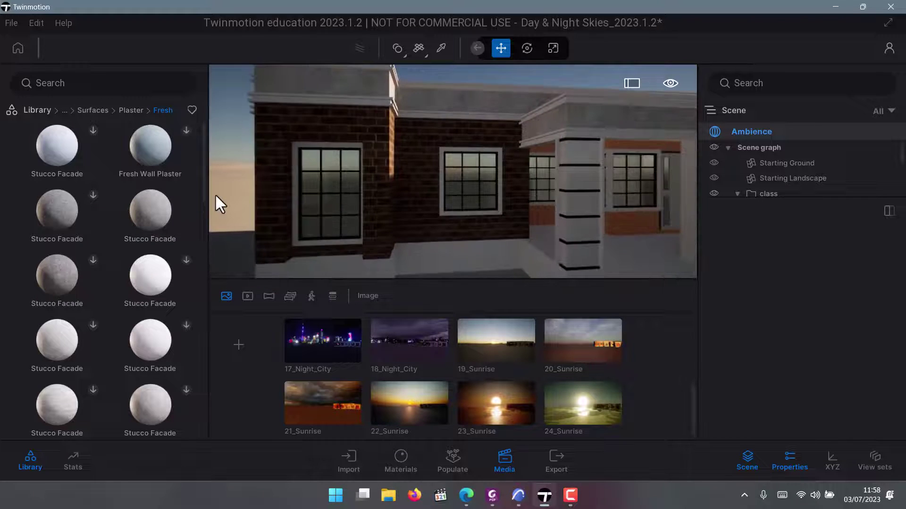
{"action": "left_click_drag", "start_coordinate": [146, 204], "coordinate": [333, 81]}
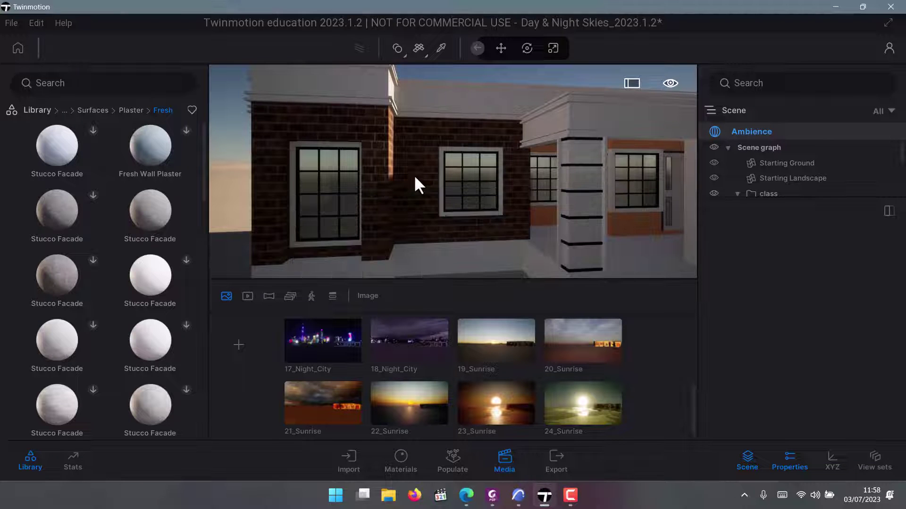
{"action": "scroll", "coordinate": [410, 129], "scroll_direction": "down", "scroll_amount": 3}
{"action": "scroll", "coordinate": [409, 134], "scroll_direction": "up", "scroll_amount": 2}
{"action": "scroll", "coordinate": [410, 136], "scroll_direction": "down", "scroll_amount": 2}
{"action": "scroll", "coordinate": [429, 96], "scroll_direction": "up", "scroll_amount": 3}
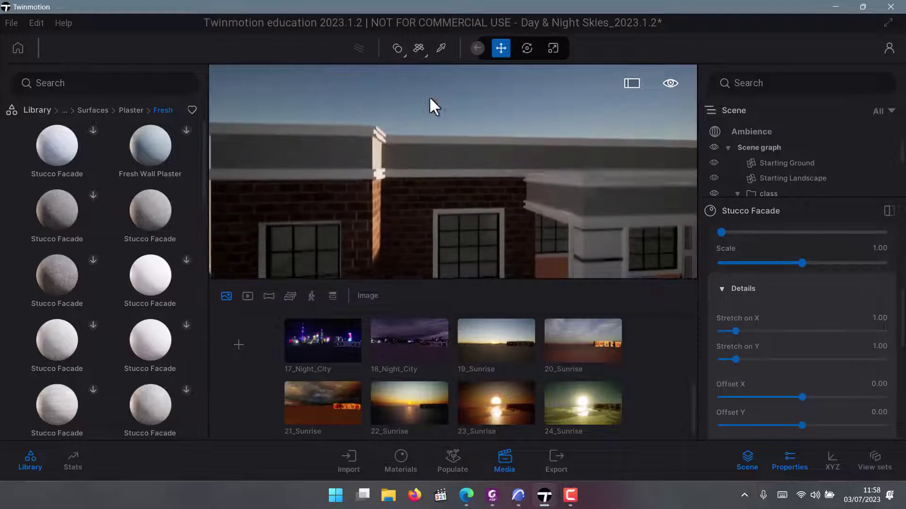
Set the Stucco Facade texture's scale to 4.31
{"action": "scroll", "coordinate": [468, 197], "scroll_direction": "up", "scroll_amount": 2}
{"action": "scroll", "coordinate": [412, 155], "scroll_direction": "down", "scroll_amount": 2}
{"action": "scroll", "coordinate": [411, 158], "scroll_direction": "down", "scroll_amount": 3}
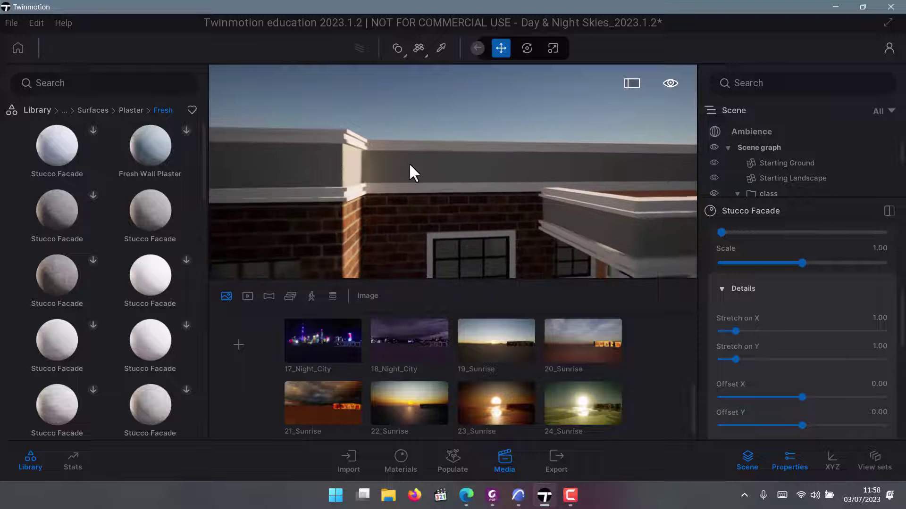
{"action": "scroll", "coordinate": [750, 349], "scroll_direction": "up", "scroll_amount": 2}
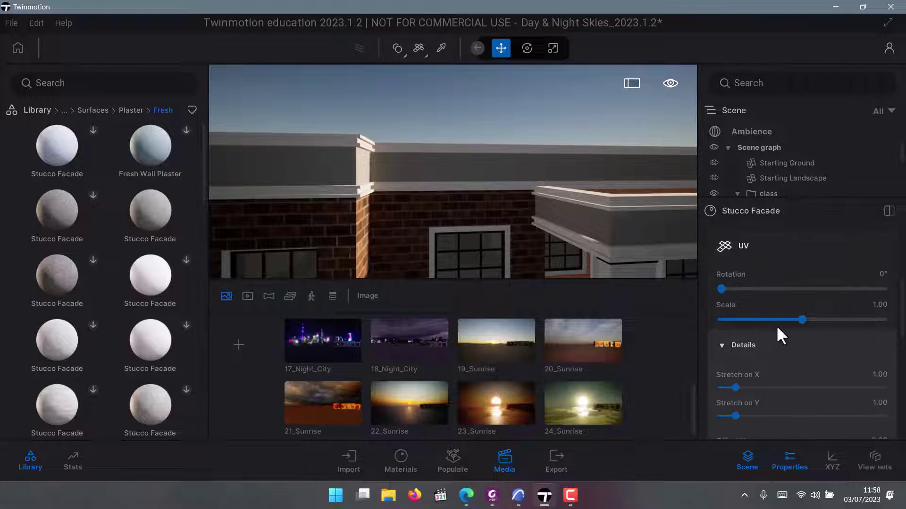
{"action": "left_click_drag", "start_coordinate": [803, 319], "coordinate": [814, 319]}
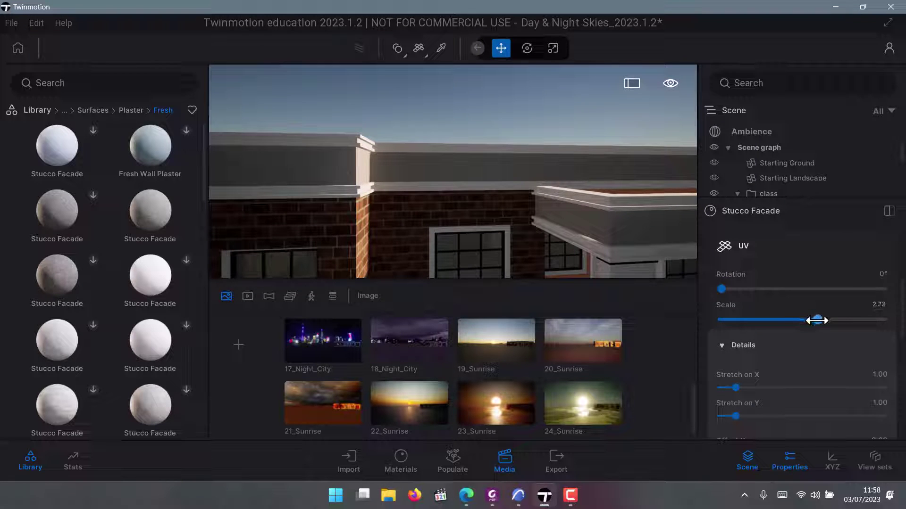
Examine the stucco parapet and the front facade down to the base wall from several angles
{"action": "right_click_drag", "start_coordinate": [597, 230], "coordinate": [542, 186]}
{"action": "scroll", "coordinate": [592, 220], "scroll_direction": "down", "scroll_amount": 5}
{"action": "scroll", "coordinate": [542, 186], "scroll_direction": "up", "scroll_amount": 3}
{"action": "scroll", "coordinate": [509, 212], "scroll_direction": "down", "scroll_amount": 5}
{"action": "right_click_drag", "start_coordinate": [510, 213], "coordinate": [423, 216]}
{"action": "scroll", "coordinate": [419, 231], "scroll_direction": "up", "scroll_amount": 3}
{"action": "middle_click_drag", "start_coordinate": [418, 237], "coordinate": [503, 101]}
{"action": "right_click_drag", "start_coordinate": [452, 130], "coordinate": [204, 201]}
{"action": "middle_click_drag", "start_coordinate": [204, 201], "coordinate": [306, 241]}
{"action": "left_click_drag", "start_coordinate": [309, 248], "coordinate": [449, 233]}
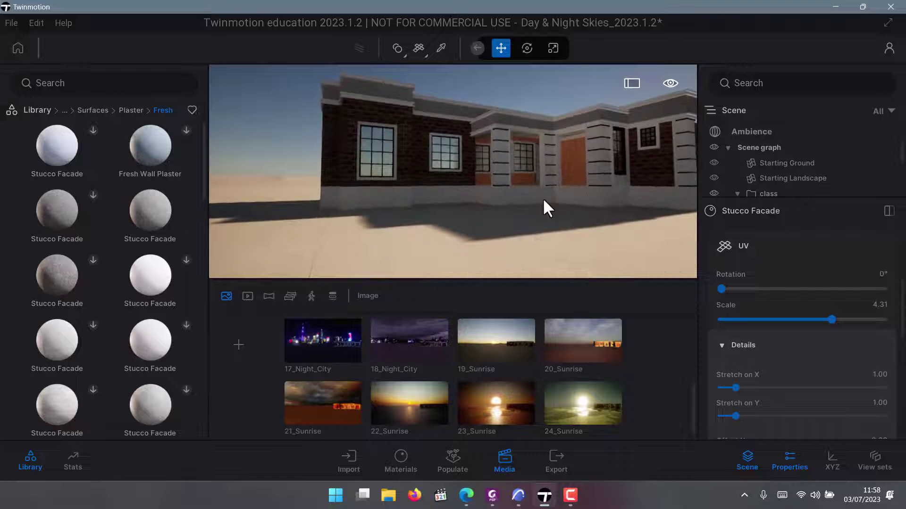
Sample the white paint material of the house's base wall with the material picker
{"action": "scroll", "coordinate": [750, 208], "scroll_direction": "up", "scroll_amount": 2}
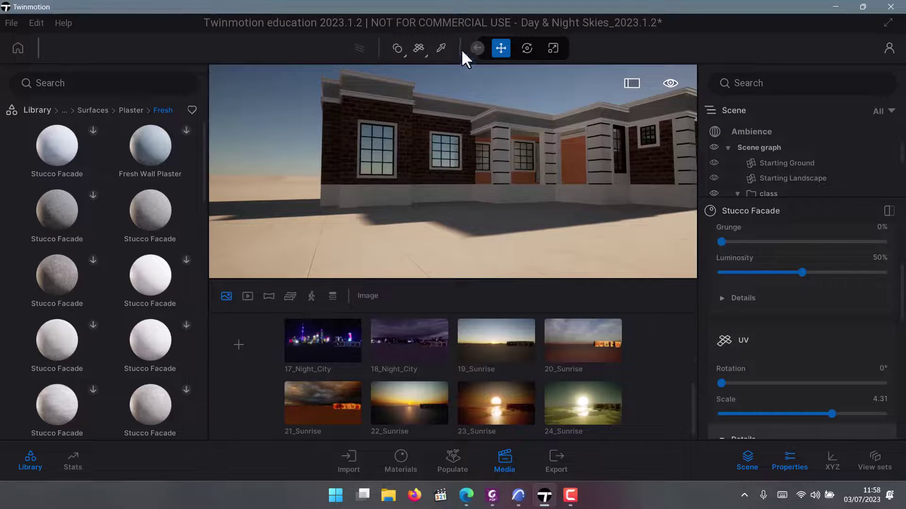
{"action": "left_click", "coordinate": [442, 47]}
{"action": "scroll", "coordinate": [374, 207], "scroll_direction": "up", "scroll_amount": 3}
{"action": "middle_click_drag", "start_coordinate": [374, 207], "coordinate": [369, 193]}
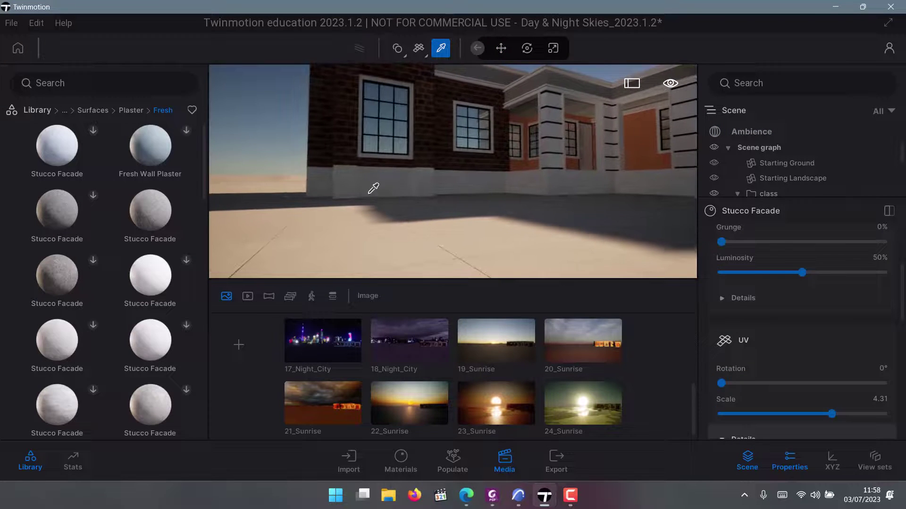
{"action": "scroll", "coordinate": [748, 253], "scroll_direction": "up", "scroll_amount": 2}
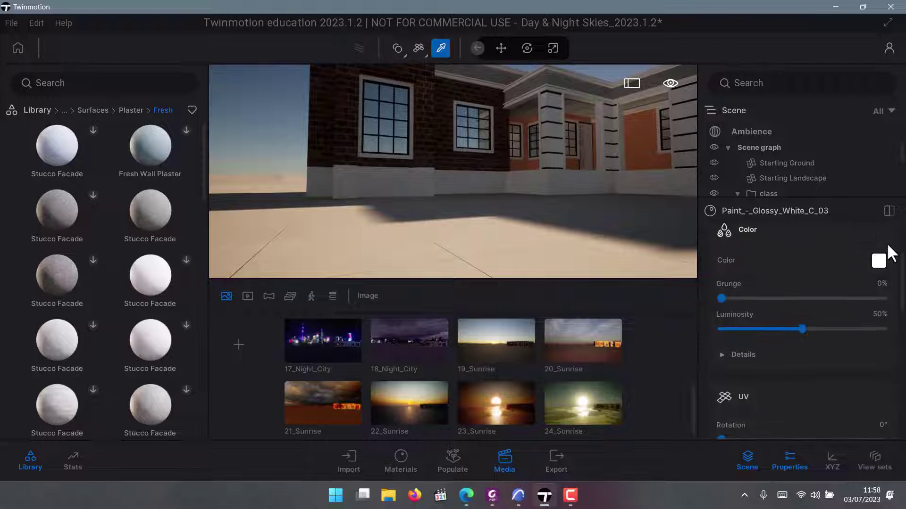
Change the base wall paint's color to a dusty pink, hex C1AAB6
{"action": "left_click", "coordinate": [878, 261]}
{"action": "left_click", "coordinate": [432, 244]}
{"action": "left_click_drag", "start_coordinate": [379, 129], "coordinate": [146, 192]}
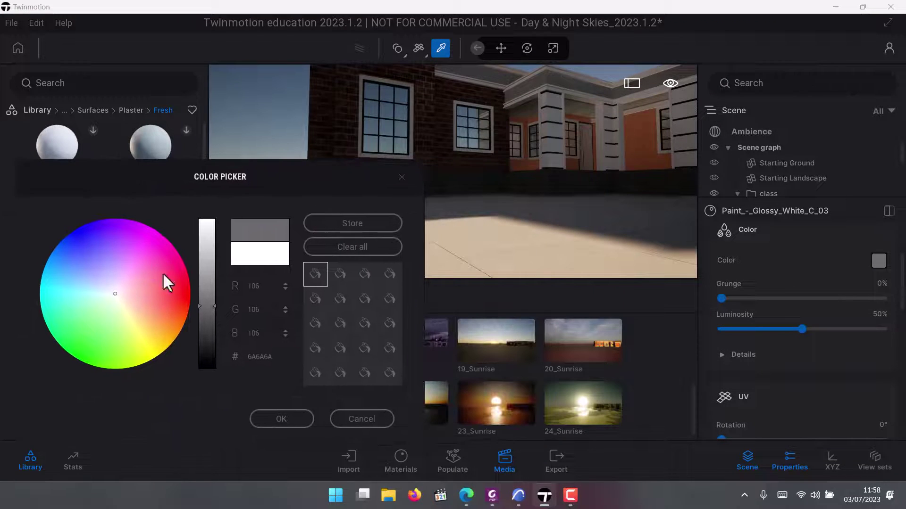
{"action": "left_click_drag", "start_coordinate": [203, 304], "coordinate": [207, 255]}
{"action": "mouse_move", "coordinate": [118, 279]}
{"action": "left_mouse_down"}
{"action": "mouse_move", "coordinate": [80, 262]}
{"action": "mouse_move", "coordinate": [162, 304]}
{"action": "mouse_move", "coordinate": [178, 303]}
{"action": "mouse_move", "coordinate": [178, 278]}
{"action": "mouse_move", "coordinate": [131, 255]}
{"action": "mouse_move", "coordinate": [41, 244]}
{"action": "mouse_move", "coordinate": [112, 321]}
{"action": "mouse_move", "coordinate": [95, 369]}
{"action": "mouse_move", "coordinate": [123, 290]}
{"action": "left_mouse_up"}
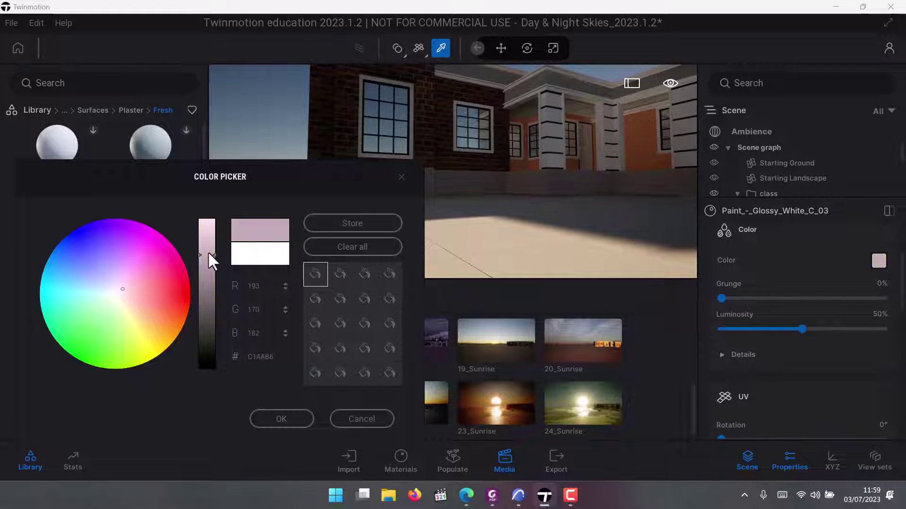
{"action": "left_click", "coordinate": [291, 413]}
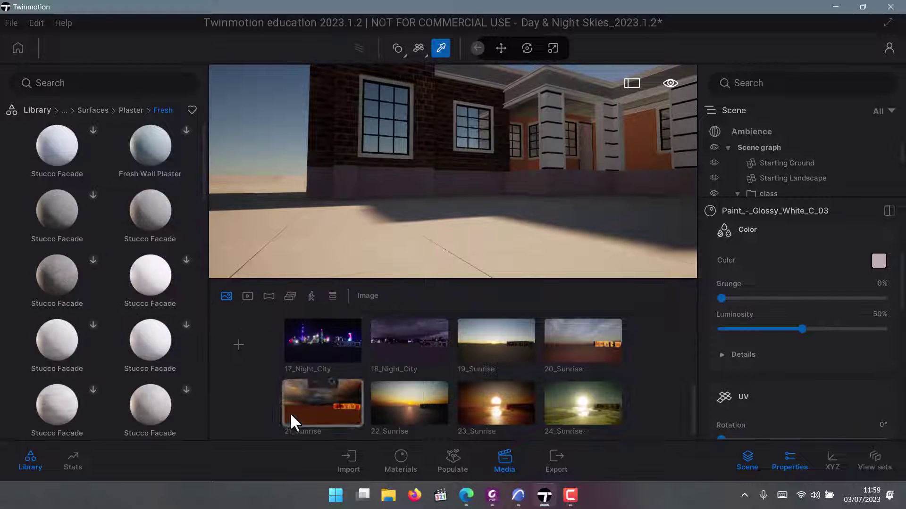
Adjust the base wall paint's texture scale and set its metalness to 23%
{"action": "scroll", "coordinate": [790, 273], "scroll_direction": "down", "scroll_amount": 5}
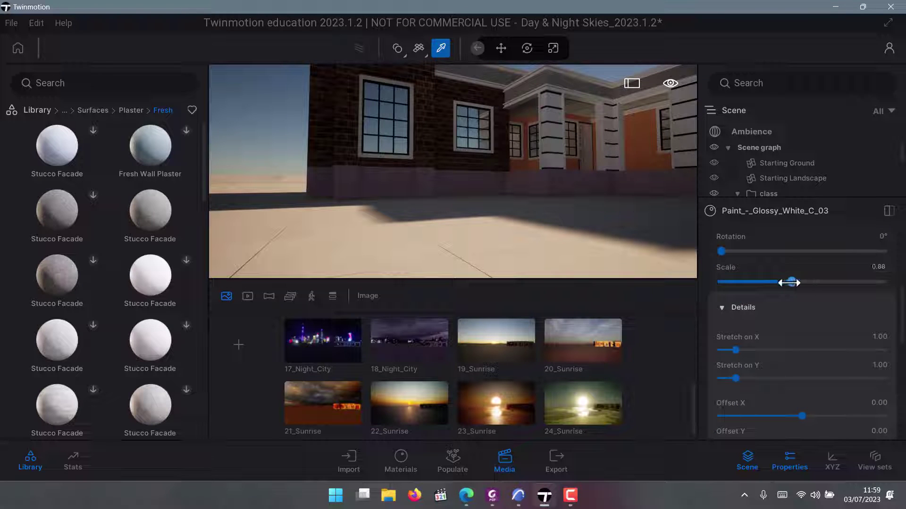
{"action": "scroll", "coordinate": [748, 304], "scroll_direction": "down", "scroll_amount": 5}
{"action": "left_click_drag", "start_coordinate": [815, 317], "coordinate": [758, 334]}
{"action": "scroll", "coordinate": [744, 373], "scroll_direction": "down", "scroll_amount": 3}
{"action": "middle_click_drag", "start_coordinate": [460, 87], "coordinate": [458, 128]}
{"action": "scroll", "coordinate": [519, 206], "scroll_direction": "down", "scroll_amount": 3}
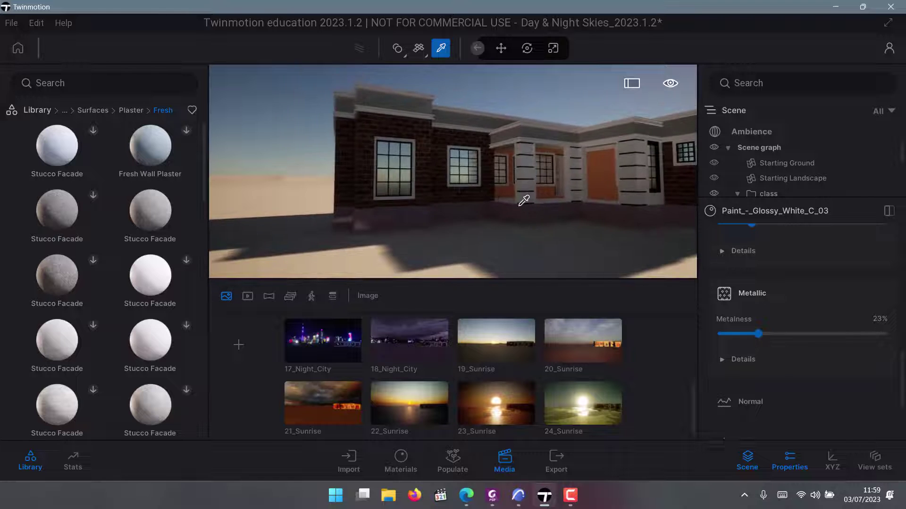
Open the 14_Night sky image and frame the house's front facade up close
{"action": "middle_click_drag", "start_coordinate": [520, 193], "coordinate": [308, 233]}
{"action": "scroll", "coordinate": [308, 233], "scroll_direction": "up", "scroll_amount": 3}
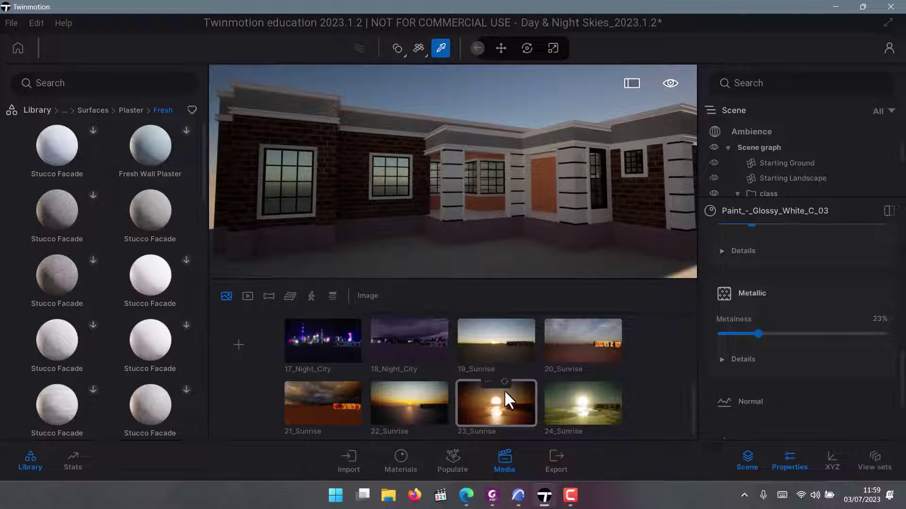
{"action": "scroll", "coordinate": [346, 384], "scroll_direction": "up", "scroll_amount": 3}
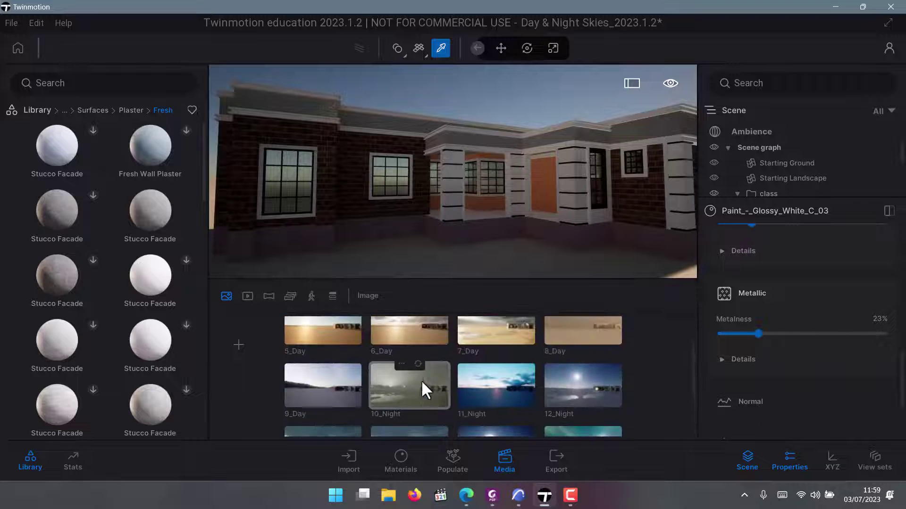
{"action": "scroll", "coordinate": [397, 400], "scroll_direction": "down", "scroll_amount": 1}
{"action": "left_click", "coordinate": [404, 409]}
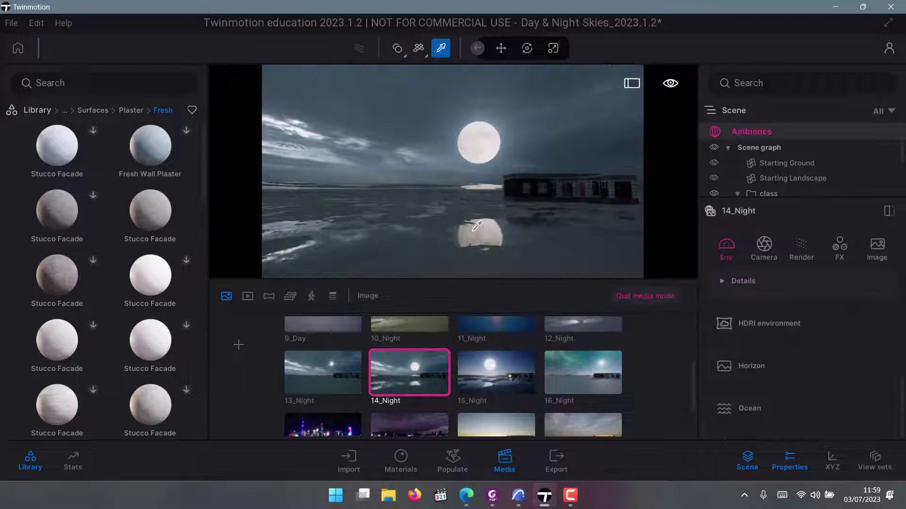
{"action": "scroll", "coordinate": [464, 227], "scroll_direction": "up", "scroll_amount": 5}
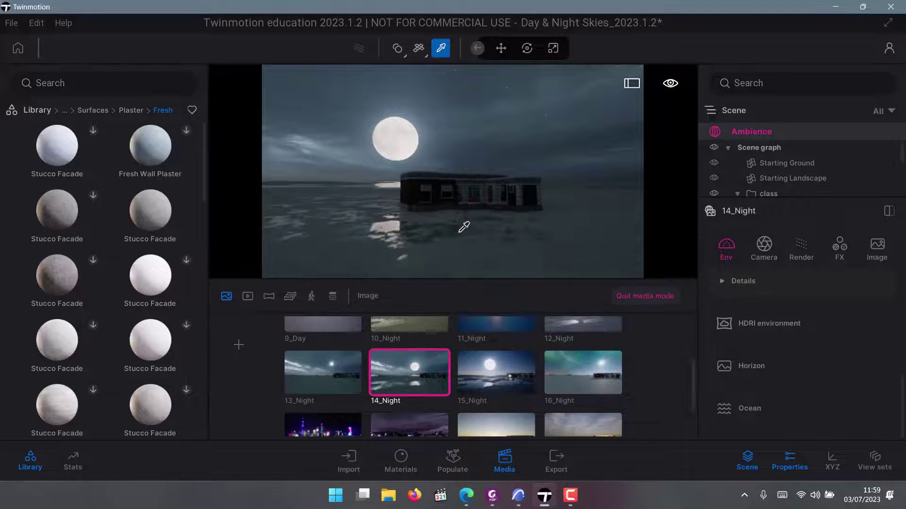
{"action": "right_click_drag", "start_coordinate": [462, 226], "coordinate": [426, 188]}
{"action": "scroll", "coordinate": [453, 206], "scroll_direction": "up", "scroll_amount": 3}
{"action": "scroll", "coordinate": [453, 238], "scroll_direction": "down", "scroll_amount": 3}
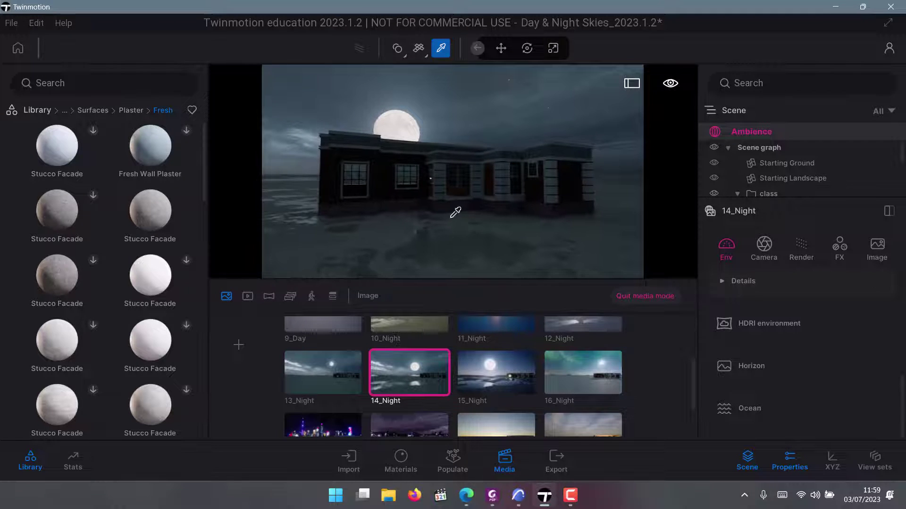
Raise the 14_Night image's global lighting exposure to 4.64
{"action": "scroll", "coordinate": [800, 297], "scroll_direction": "up", "scroll_amount": 3}
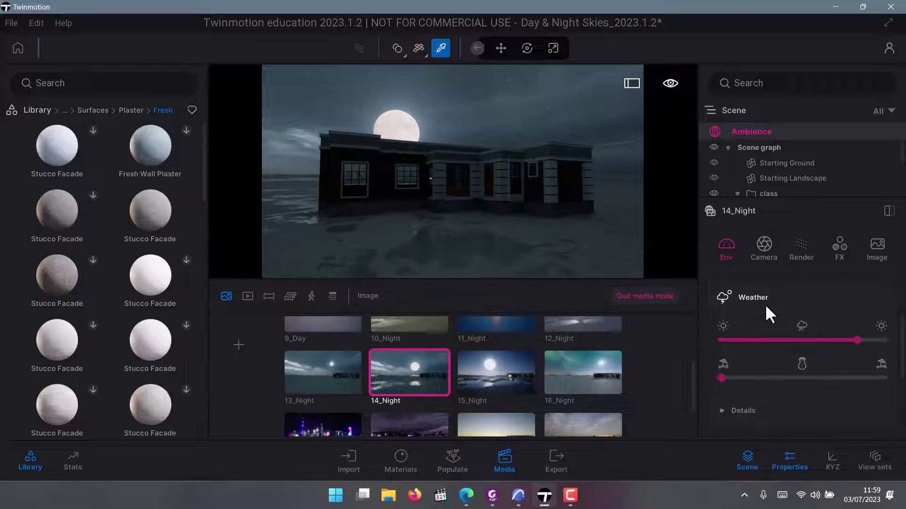
{"action": "scroll", "coordinate": [766, 303], "scroll_direction": "up", "scroll_amount": 3}
{"action": "scroll", "coordinate": [766, 303], "scroll_direction": "down", "scroll_amount": 4}
{"action": "scroll", "coordinate": [761, 322], "scroll_direction": "down", "scroll_amount": 2}
{"action": "scroll", "coordinate": [761, 321], "scroll_direction": "up", "scroll_amount": 1}
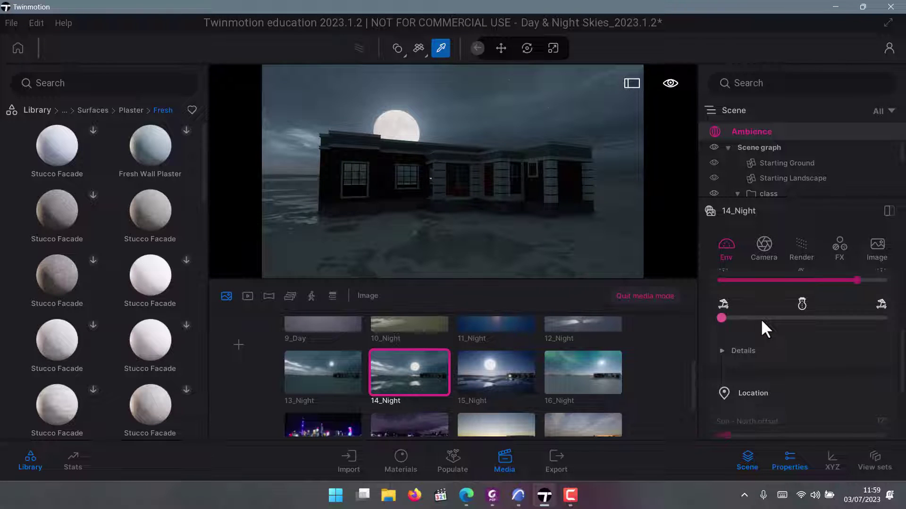
{"action": "scroll", "coordinate": [760, 319], "scroll_direction": "down", "scroll_amount": 3}
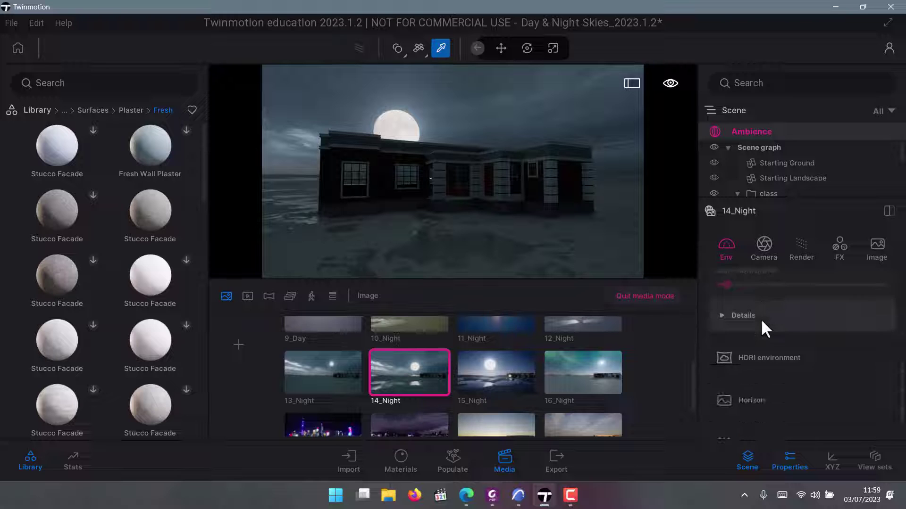
{"action": "scroll", "coordinate": [762, 343], "scroll_direction": "up", "scroll_amount": 2}
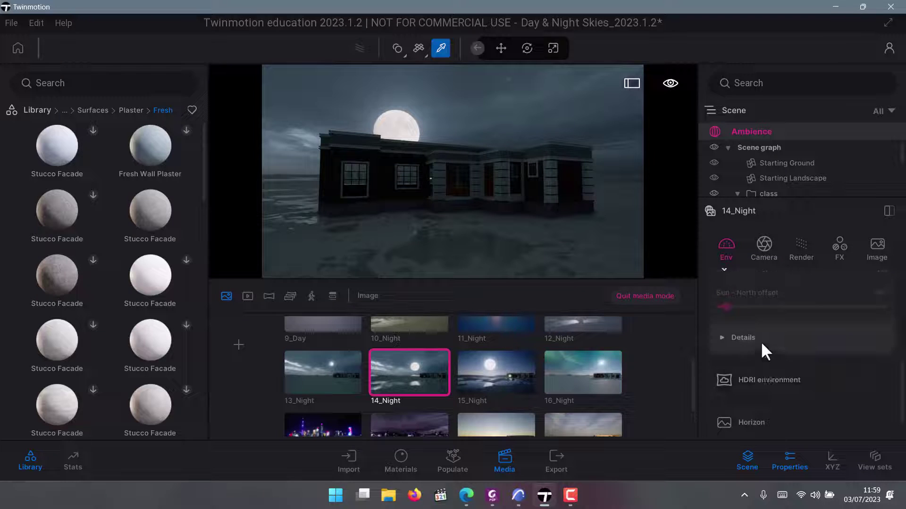
{"action": "scroll", "coordinate": [760, 341], "scroll_direction": "up", "scroll_amount": 5}
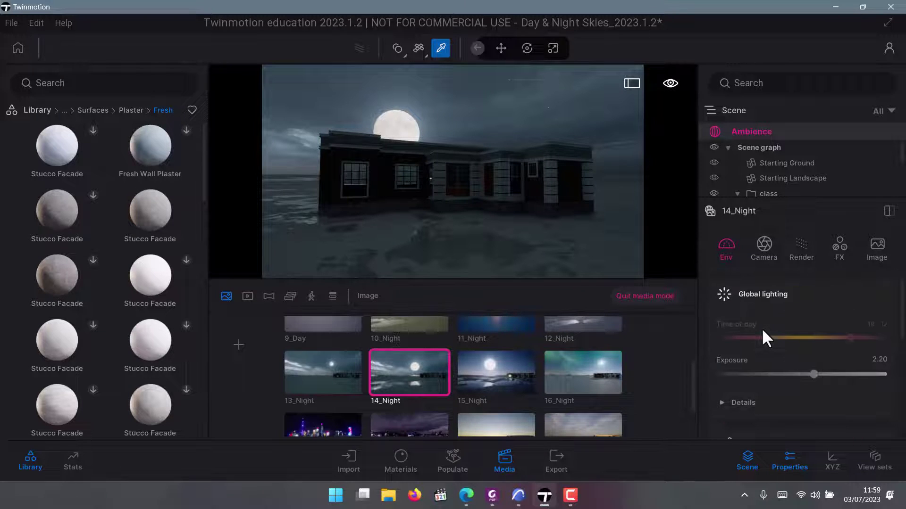
{"action": "scroll", "coordinate": [763, 330], "scroll_direction": "down", "scroll_amount": 1}
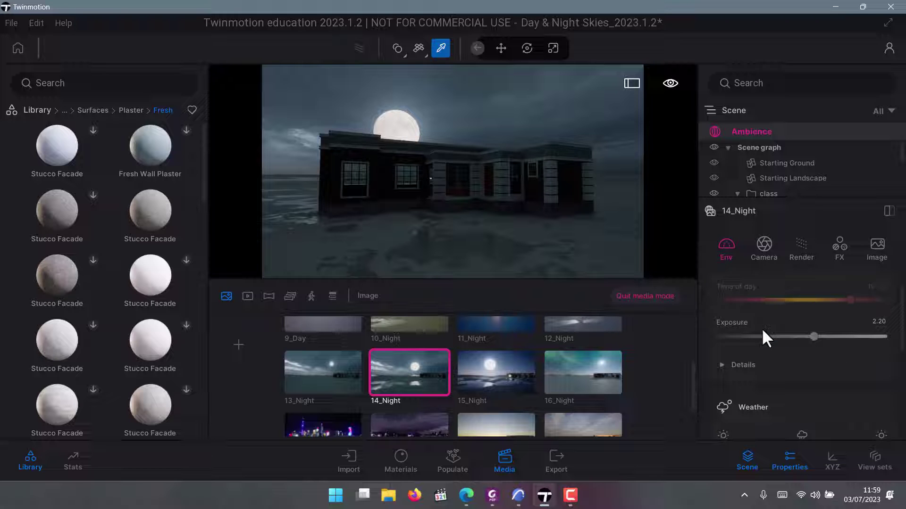
{"action": "mouse_move", "coordinate": [814, 337]}
{"action": "left_mouse_down"}
{"action": "mouse_move", "coordinate": [829, 338]}
{"action": "mouse_move", "coordinate": [815, 341]}
{"action": "left_mouse_up"}
{"action": "mouse_move", "coordinate": [838, 339]}
{"action": "left_mouse_down"}
{"action": "mouse_move", "coordinate": [863, 339]}
{"action": "mouse_move", "coordinate": [826, 343]}
{"action": "left_mouse_up"}
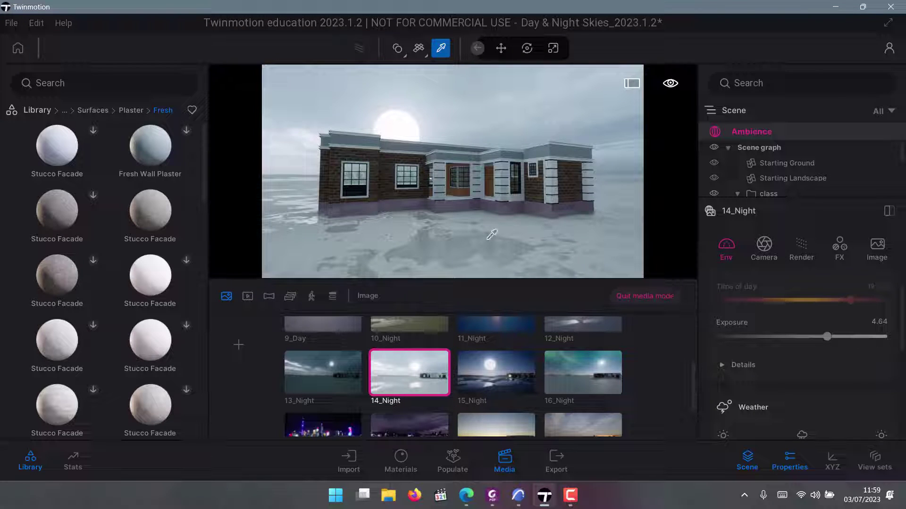
Examine the 14_Night image's detailed global lighting, weather and location settings
{"action": "scroll", "coordinate": [744, 366], "scroll_direction": "down", "scroll_amount": 2}
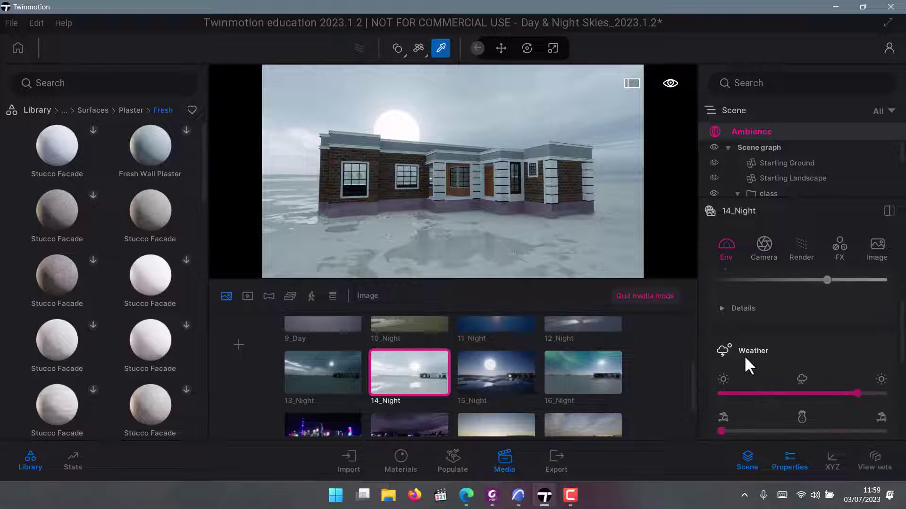
{"action": "left_click", "coordinate": [722, 309]}
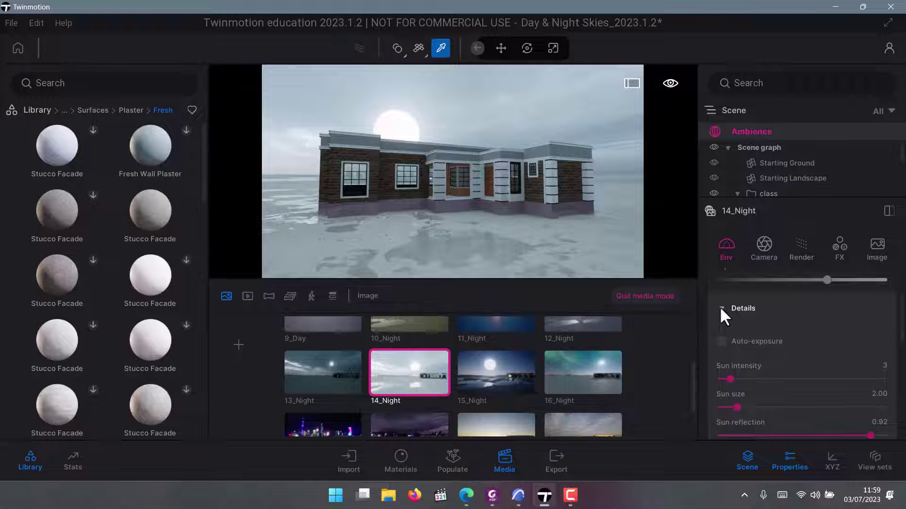
{"action": "scroll", "coordinate": [729, 326], "scroll_direction": "down", "scroll_amount": 1}
{"action": "scroll", "coordinate": [730, 344], "scroll_direction": "down", "scroll_amount": 5}
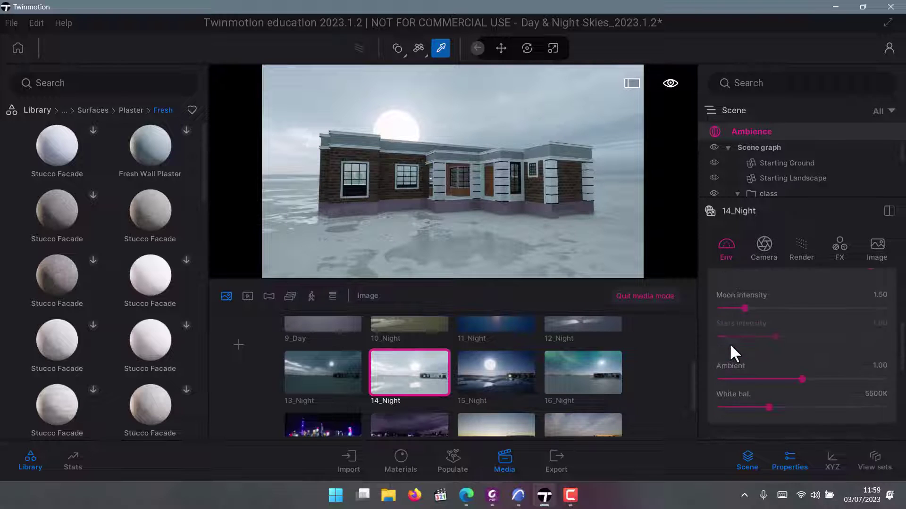
{"action": "scroll", "coordinate": [730, 346], "scroll_direction": "down", "scroll_amount": 1}
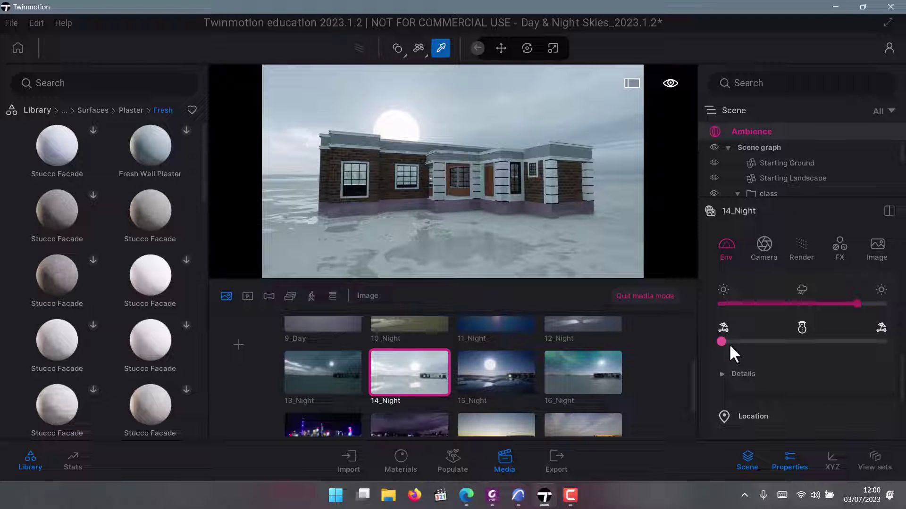
{"action": "left_click_drag", "start_coordinate": [729, 342], "coordinate": [740, 340]}
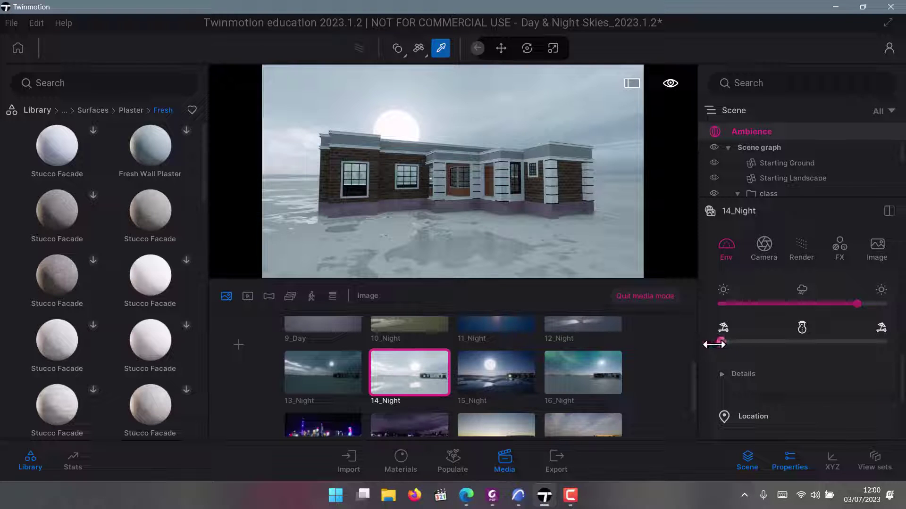
{"action": "scroll", "coordinate": [745, 380], "scroll_direction": "down", "scroll_amount": 2}
{"action": "left_click", "coordinate": [721, 318]}
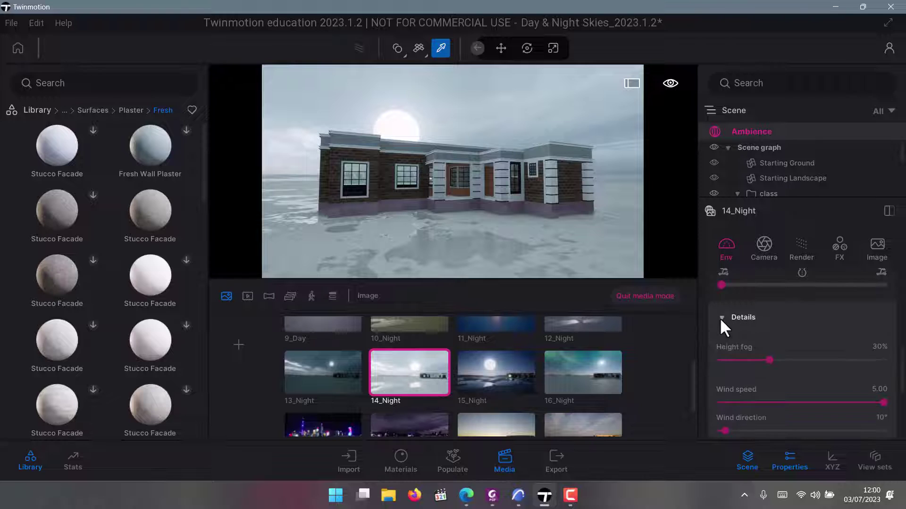
{"action": "scroll", "coordinate": [739, 374], "scroll_direction": "down", "scroll_amount": 5}
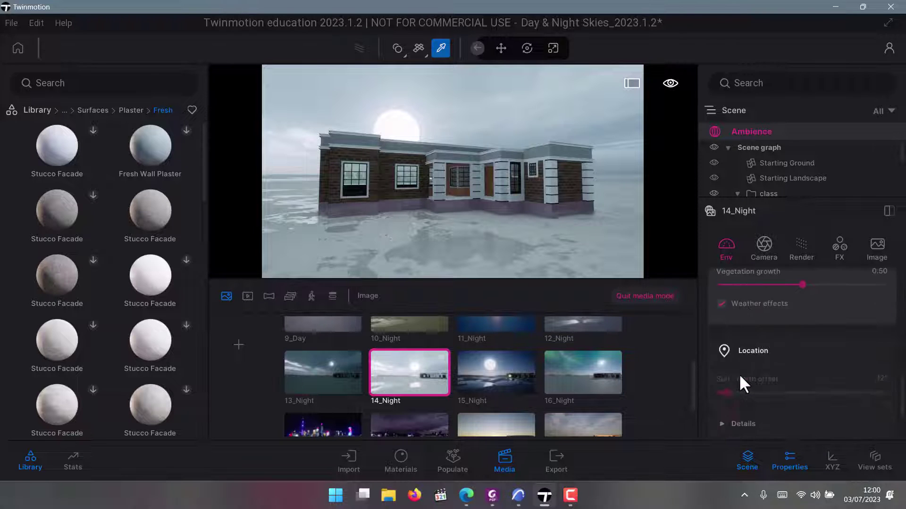
{"action": "scroll", "coordinate": [739, 374], "scroll_direction": "down", "scroll_amount": 2}
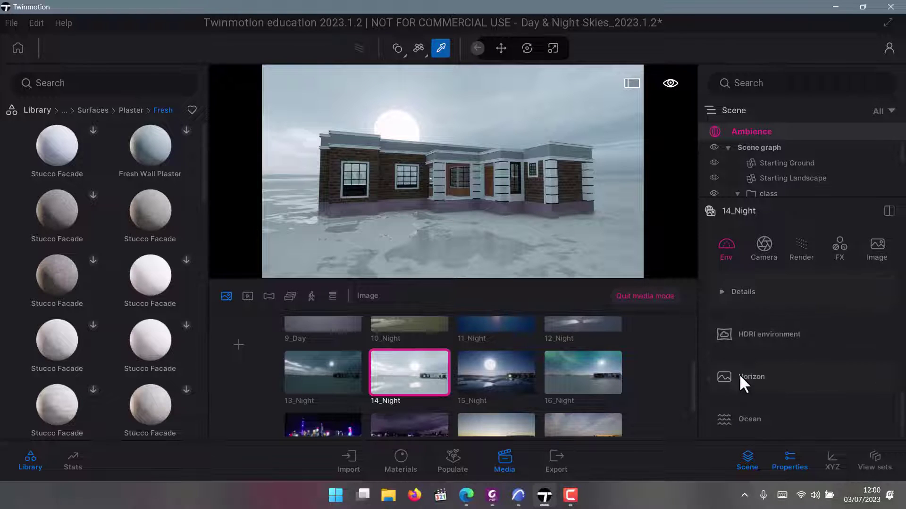
Rotate the 14_Night HDRI environment's skydome to 238°
{"action": "left_click", "coordinate": [751, 339]}
{"action": "scroll", "coordinate": [754, 373], "scroll_direction": "down", "scroll_amount": 2}
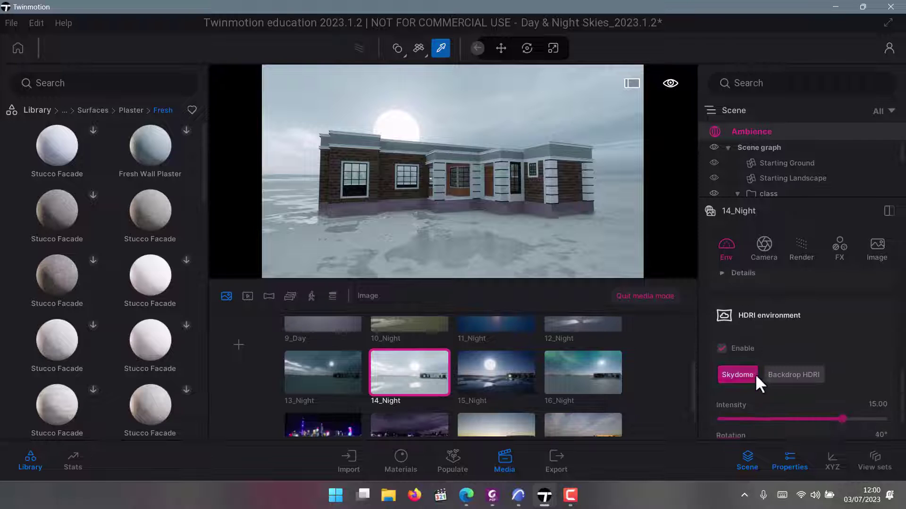
{"action": "left_click_drag", "start_coordinate": [736, 375], "coordinate": [827, 375]}
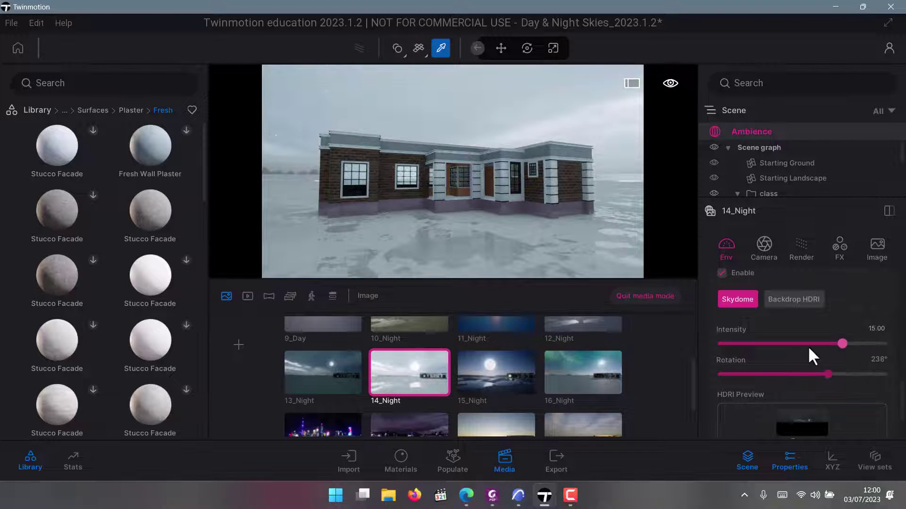
Reduce the 14_Night image's global lighting exposure to 3.68
{"action": "scroll", "coordinate": [808, 348], "scroll_direction": "down", "scroll_amount": 6}
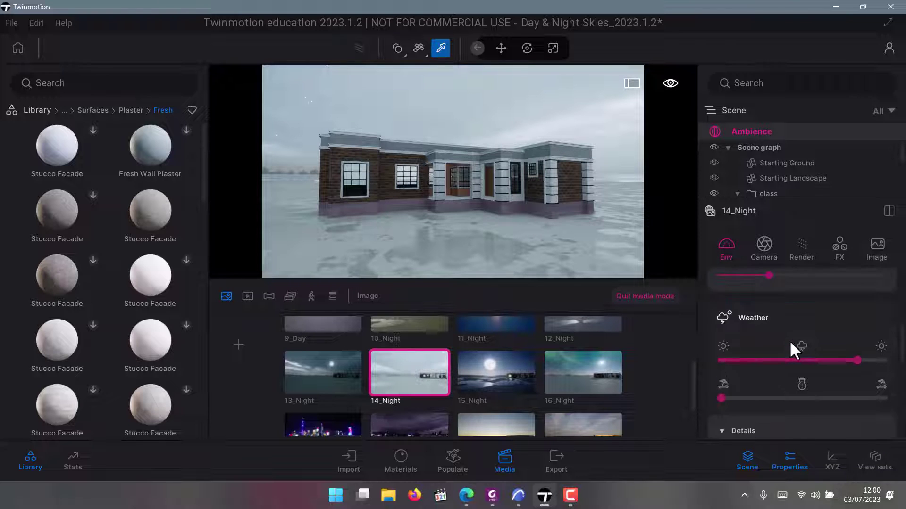
{"action": "scroll", "coordinate": [790, 352], "scroll_direction": "down", "scroll_amount": 4}
{"action": "scroll", "coordinate": [789, 359], "scroll_direction": "up", "scroll_amount": 2}
{"action": "mouse_move", "coordinate": [826, 356]}
{"action": "left_mouse_down"}
{"action": "mouse_move", "coordinate": [785, 357]}
{"action": "mouse_move", "coordinate": [821, 359]}
{"action": "left_mouse_up"}
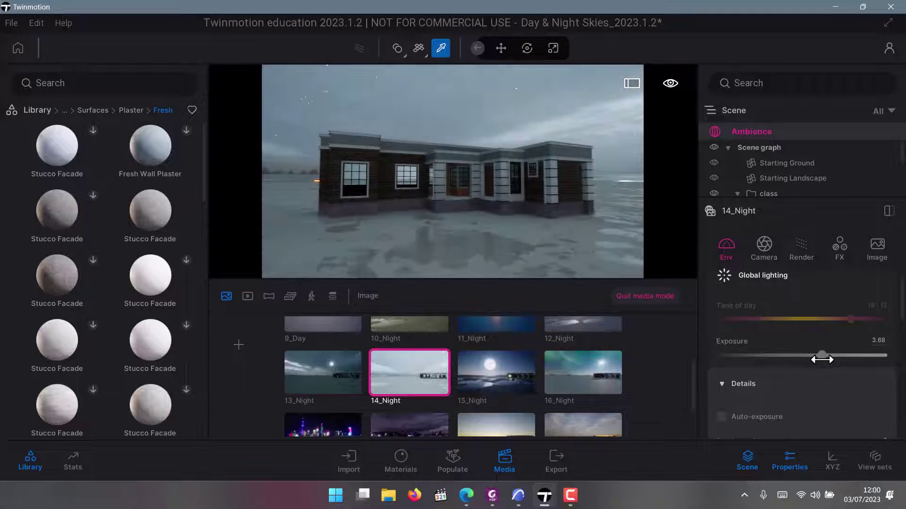
Set the 14_Night HDRI skydome's rotation to 357° and its intensity to 11.87
{"action": "scroll", "coordinate": [776, 363], "scroll_direction": "down", "scroll_amount": 5}
{"action": "scroll", "coordinate": [775, 358], "scroll_direction": "down", "scroll_amount": 6}
{"action": "left_click_drag", "start_coordinate": [828, 319], "coordinate": [877, 320]}
{"action": "left_click_drag", "start_coordinate": [842, 287], "coordinate": [816, 294]}
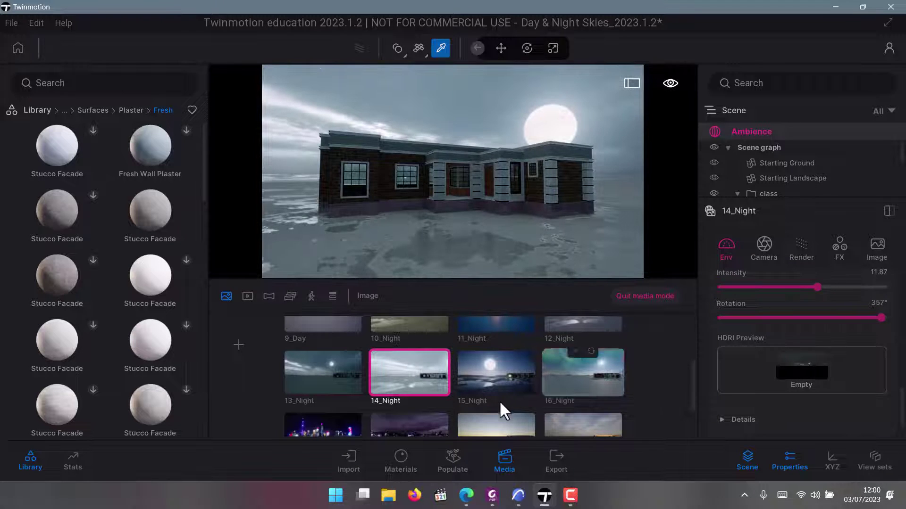
Preview the house under the 15_Night, 23_Sunrise and 2_Day sky images
{"action": "left_click", "coordinate": [488, 384]}
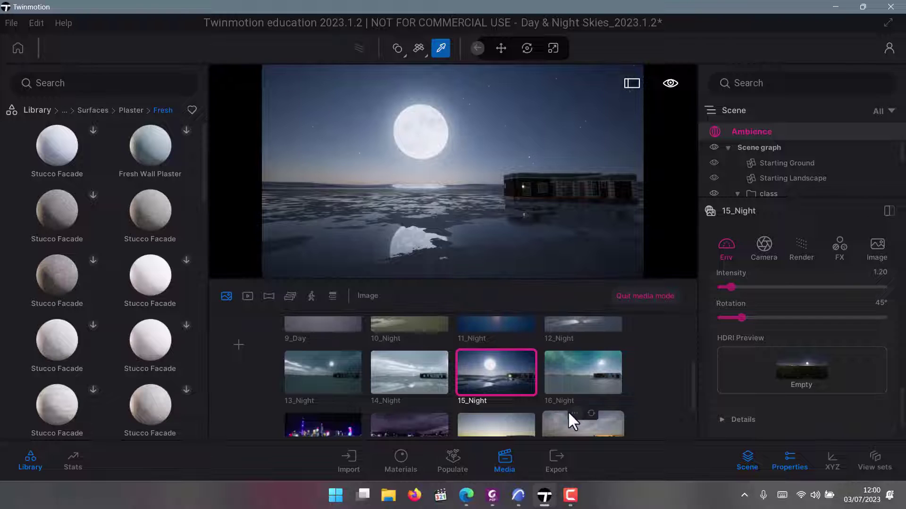
{"action": "scroll", "coordinate": [562, 401], "scroll_direction": "down", "scroll_amount": 3}
{"action": "left_click", "coordinate": [502, 410]}
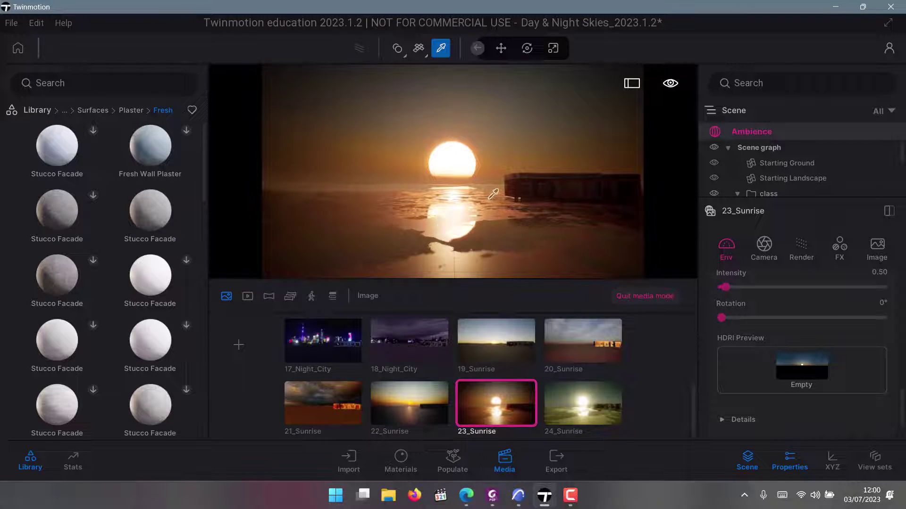
{"action": "scroll", "coordinate": [405, 397], "scroll_direction": "up", "scroll_amount": 5}
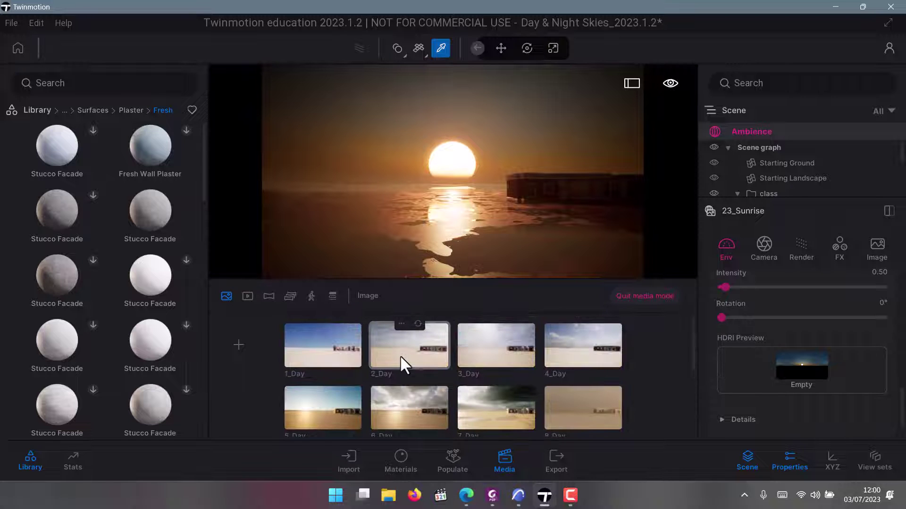
{"action": "left_click", "coordinate": [398, 357]}
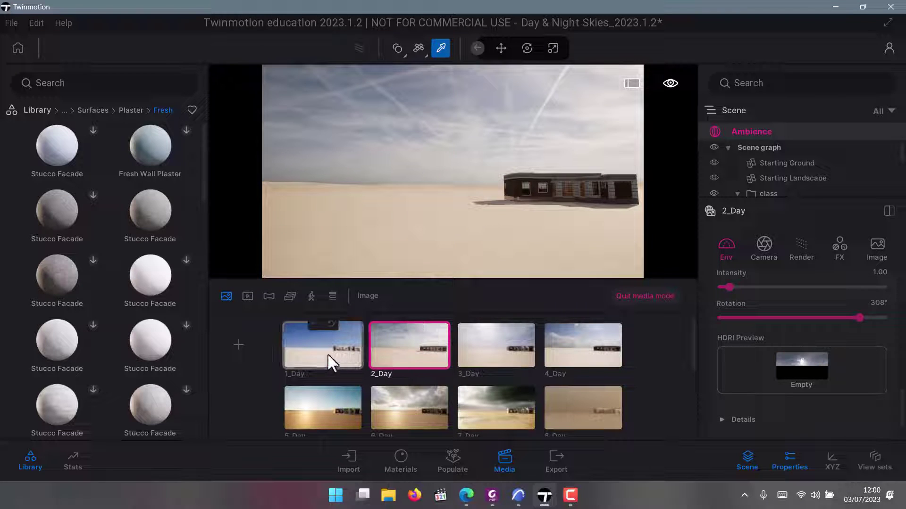
Open the 1_Day sky image and frame the brick front facade and base wall at an angle
{"action": "left_click", "coordinate": [323, 344]}
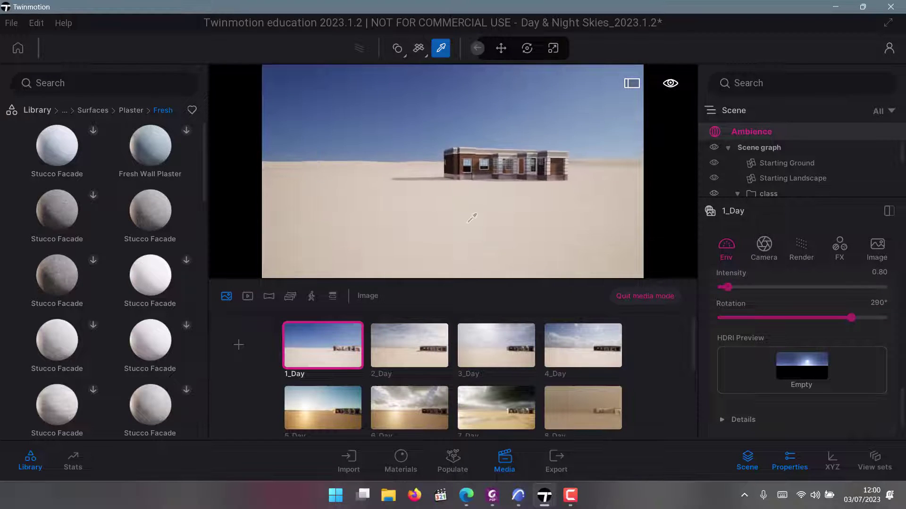
{"action": "scroll", "coordinate": [472, 218], "scroll_direction": "up", "scroll_amount": 5}
{"action": "right_click_drag", "start_coordinate": [472, 218], "coordinate": [476, 182]}
{"action": "right_click_drag", "start_coordinate": [415, 177], "coordinate": [467, 247]}
{"action": "scroll", "coordinate": [467, 250], "scroll_direction": "up", "scroll_amount": 3}
{"action": "right_click_drag", "start_coordinate": [409, 206], "coordinate": [413, 210]}
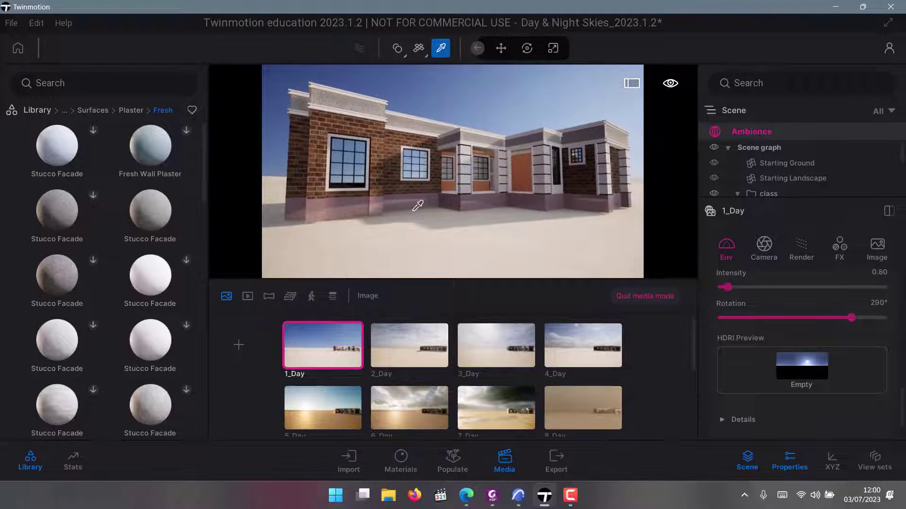
Darken the base wall paint material's color to #776970
{"action": "left_click", "coordinate": [363, 202]}
{"action": "scroll", "coordinate": [819, 279], "scroll_direction": "up", "scroll_amount": 6}
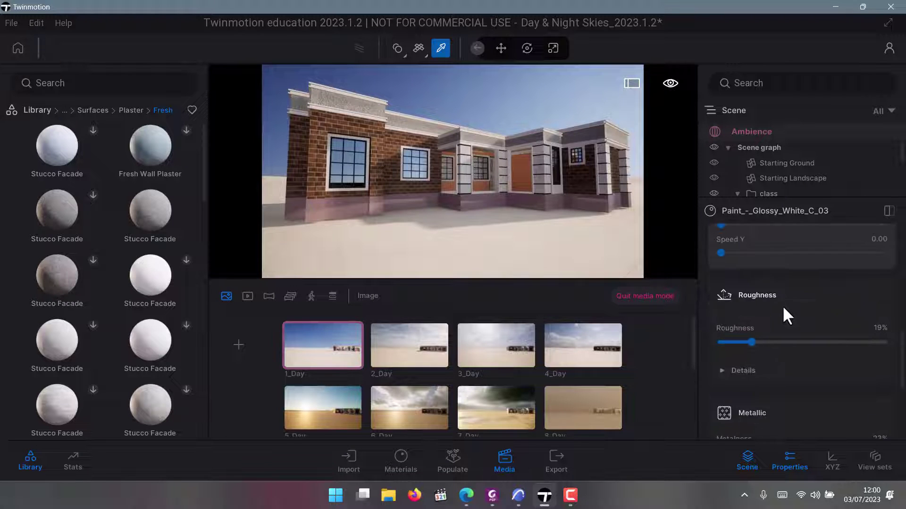
{"action": "scroll", "coordinate": [783, 309], "scroll_direction": "up", "scroll_amount": 10}
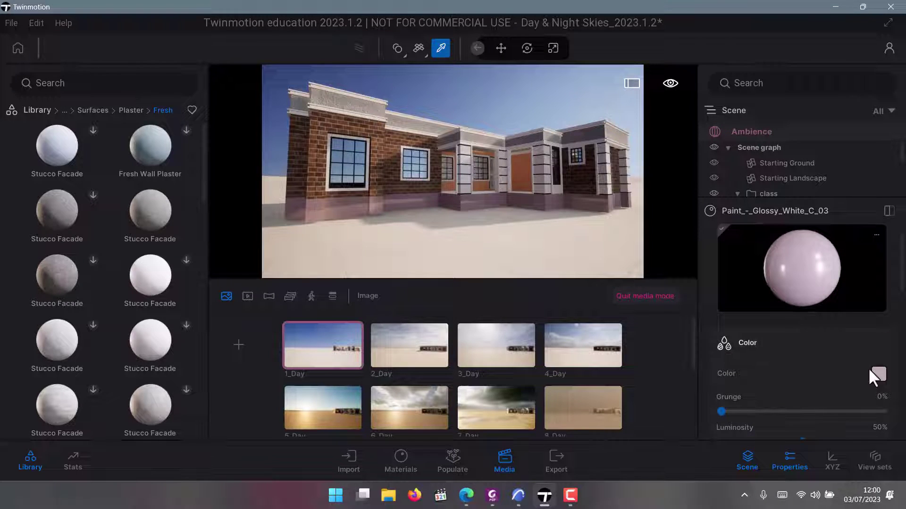
{"action": "left_click", "coordinate": [876, 373]}
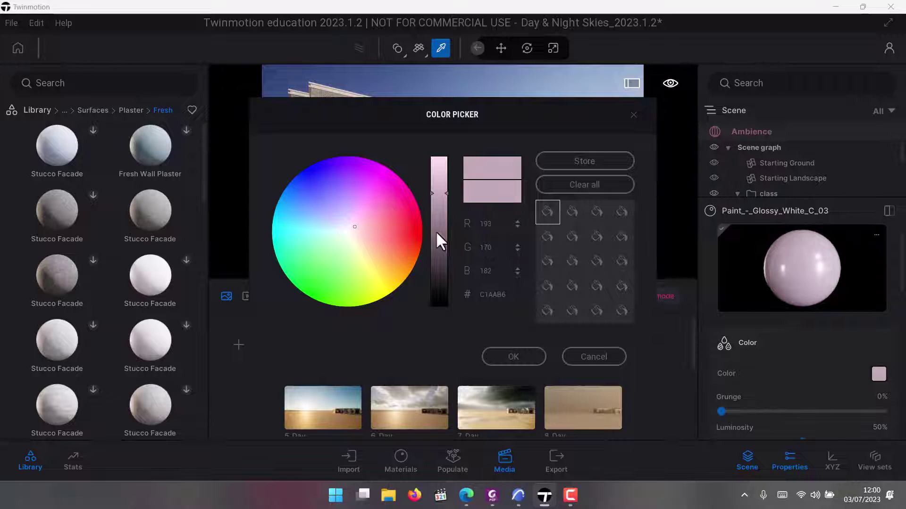
{"action": "left_click_drag", "start_coordinate": [437, 229], "coordinate": [443, 277]}
{"action": "left_click_drag", "start_coordinate": [453, 160], "coordinate": [5, 160]}
{"action": "left_click_drag", "start_coordinate": [110, 311], "coordinate": [108, 270]}
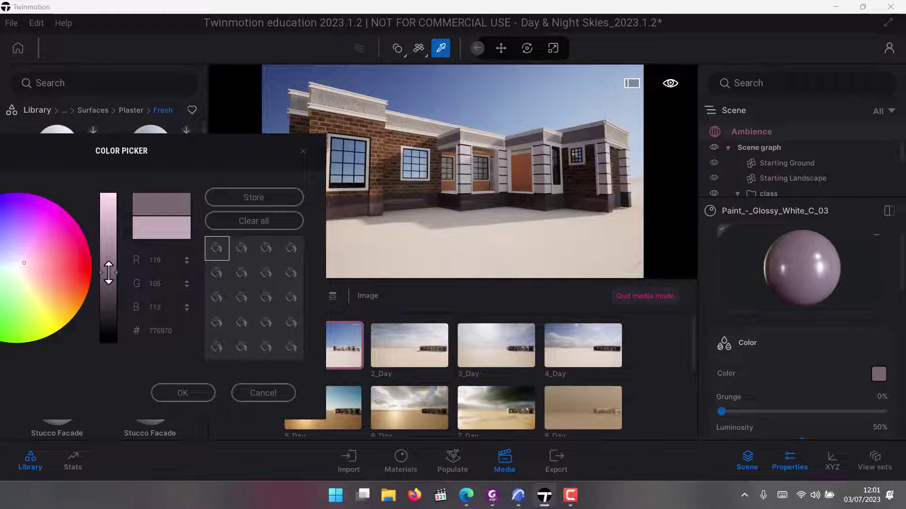
{"action": "left_click", "coordinate": [211, 398]}
Sample the parapet's Stucco Facade material and apply it to the base wall of the house
{"action": "scroll", "coordinate": [377, 127], "scroll_direction": "up", "scroll_amount": 4}
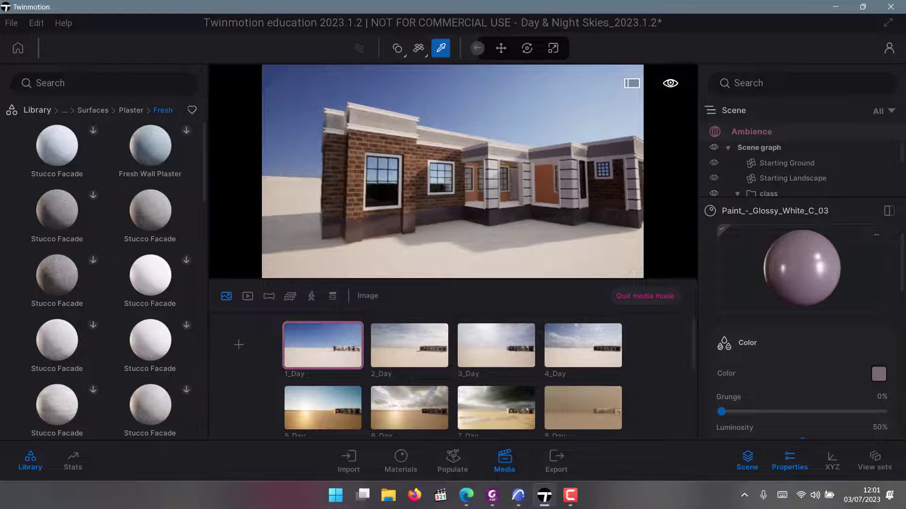
{"action": "middle_click_drag", "start_coordinate": [377, 127], "coordinate": [424, 146]}
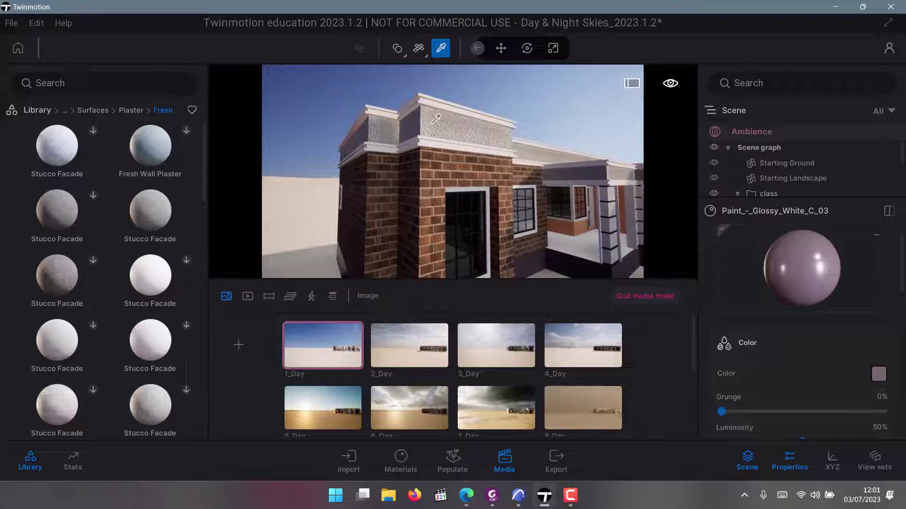
{"action": "left_click", "coordinate": [439, 137]}
{"action": "scroll", "coordinate": [438, 137], "scroll_direction": "down", "scroll_amount": 3}
{"action": "left_click_drag", "start_coordinate": [800, 258], "coordinate": [455, 255]}
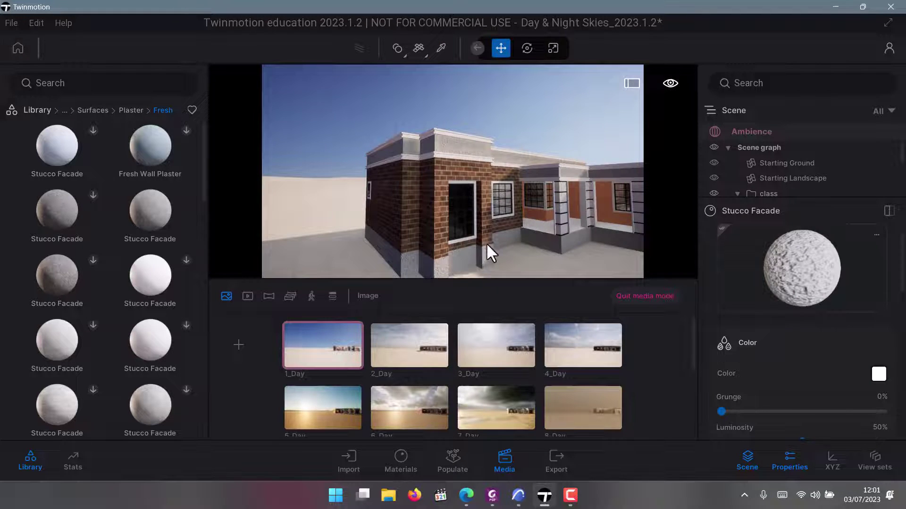
{"action": "middle_click_drag", "start_coordinate": [485, 243], "coordinate": [473, 240]}
{"action": "scroll", "coordinate": [491, 237], "scroll_direction": "down", "scroll_amount": 4}
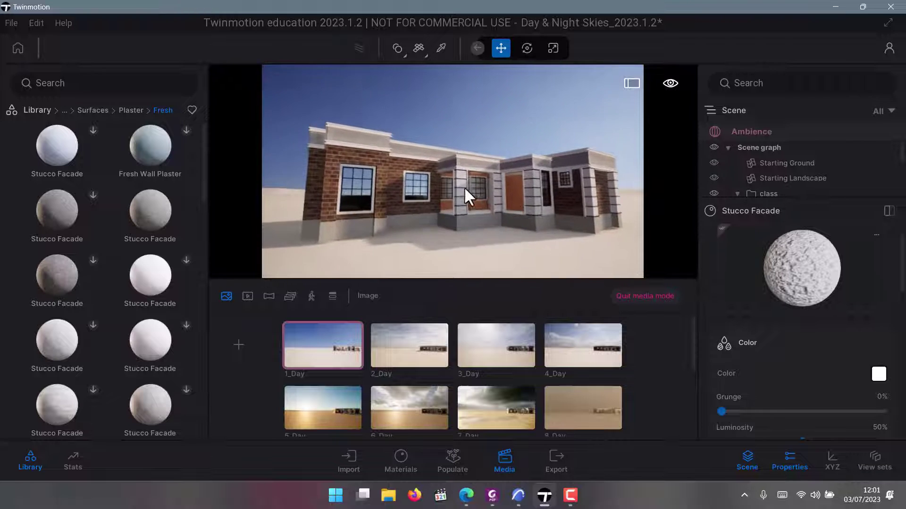
Open the 1_Day image, frame the whole front facade at an angle and update the image to this view
{"action": "left_click", "coordinate": [296, 352]}
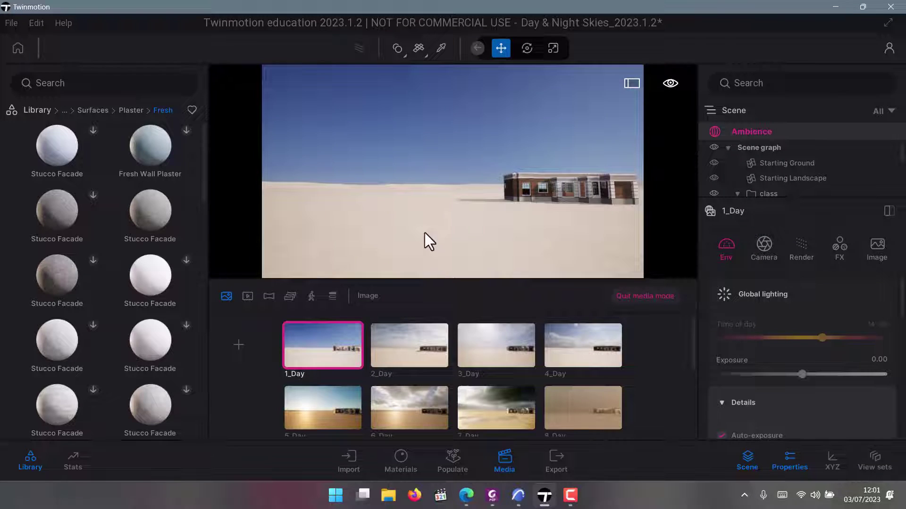
{"action": "right_click_drag", "start_coordinate": [425, 239], "coordinate": [360, 199]}
{"action": "scroll", "coordinate": [357, 201], "scroll_direction": "up", "scroll_amount": 3}
{"action": "left_click_drag", "start_coordinate": [381, 185], "coordinate": [354, 183]}
{"action": "right_click_drag", "start_coordinate": [353, 183], "coordinate": [360, 168]}
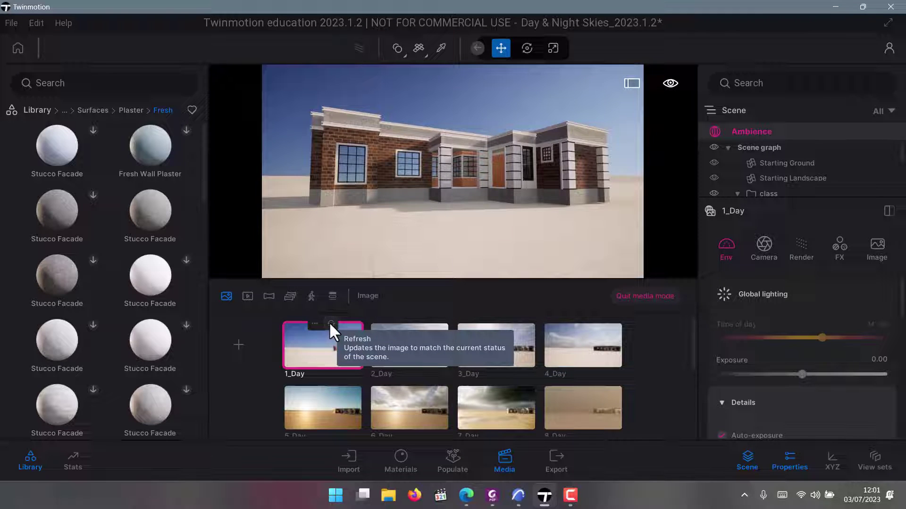
{"action": "left_click", "coordinate": [329, 322]}
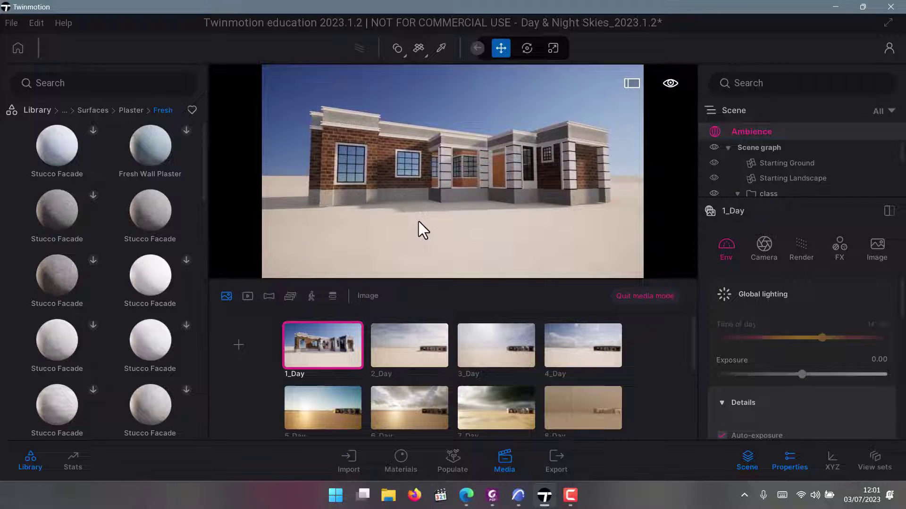
Add two new images, one of the full front facade and one closer to the wing with the white-banded columns
{"action": "scroll", "coordinate": [396, 199], "scroll_direction": "up", "scroll_amount": 1}
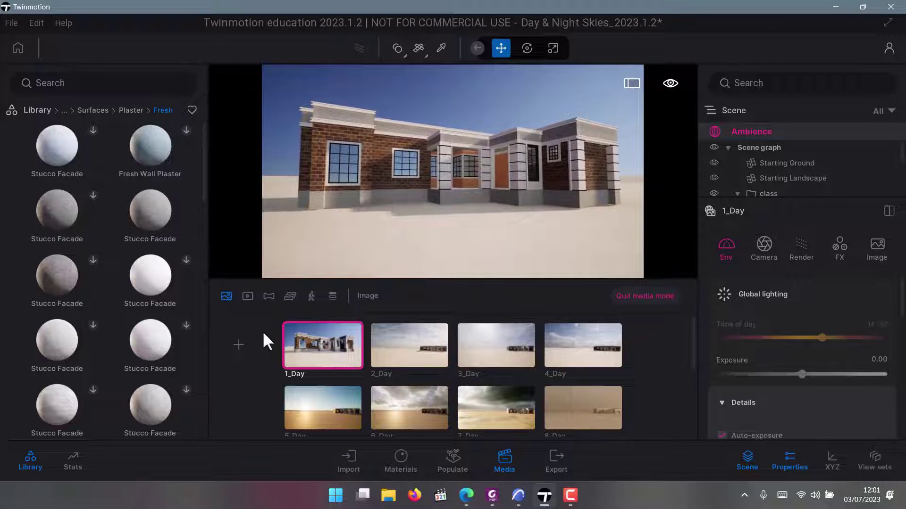
{"action": "left_click", "coordinate": [241, 343]}
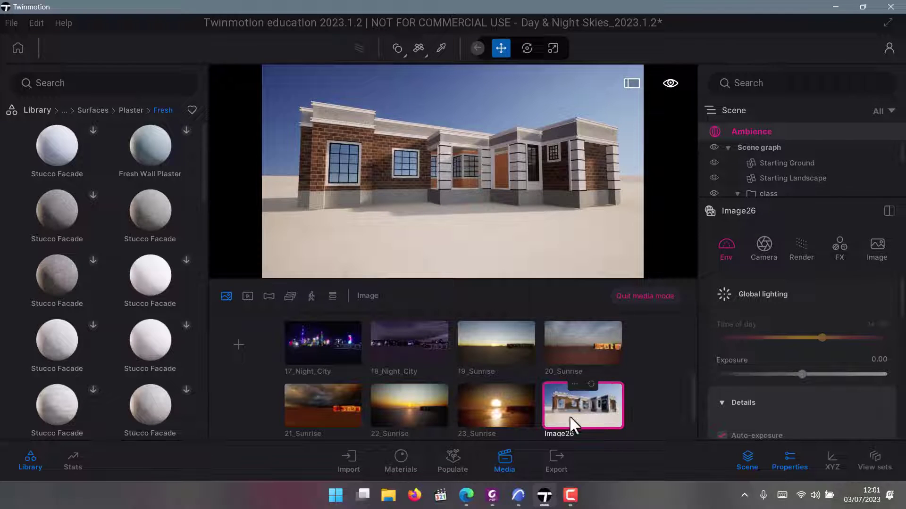
{"action": "right_click_drag", "start_coordinate": [523, 177], "coordinate": [375, 215]}
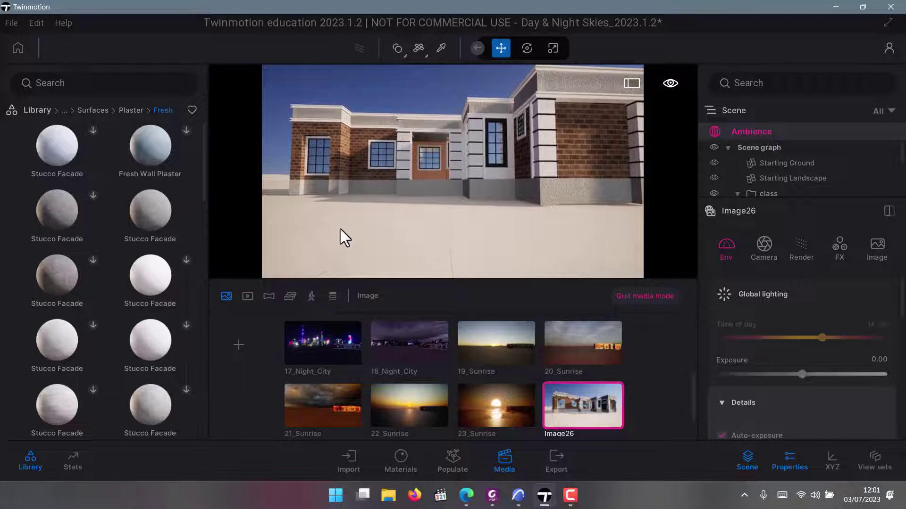
{"action": "left_click", "coordinate": [239, 345]}
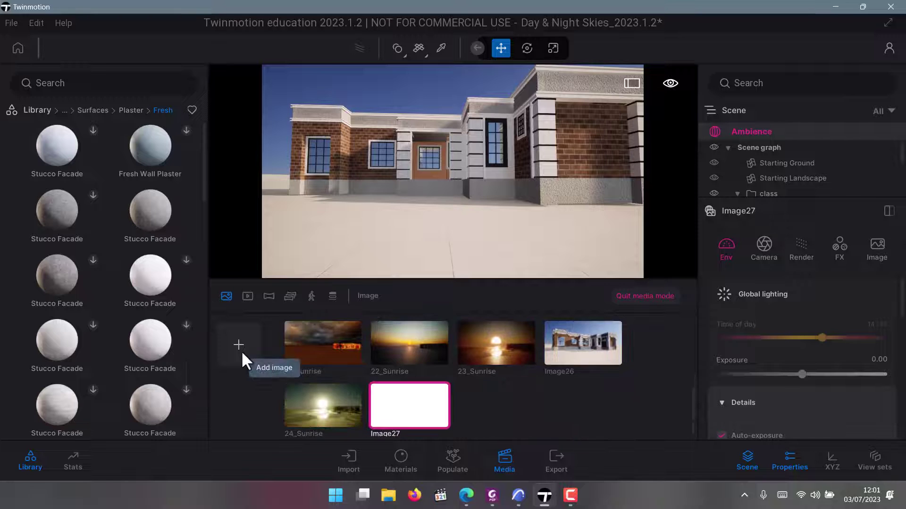
Frame the sunlit brick side wall with the banded corner columns and add it as a new image
{"action": "left_click_drag", "start_coordinate": [432, 155], "coordinate": [422, 157]}
{"action": "right_click_drag", "start_coordinate": [422, 157], "coordinate": [493, 203]}
{"action": "left_click_drag", "start_coordinate": [493, 203], "coordinate": [463, 167]}
{"action": "left_click_drag", "start_coordinate": [523, 170], "coordinate": [497, 180]}
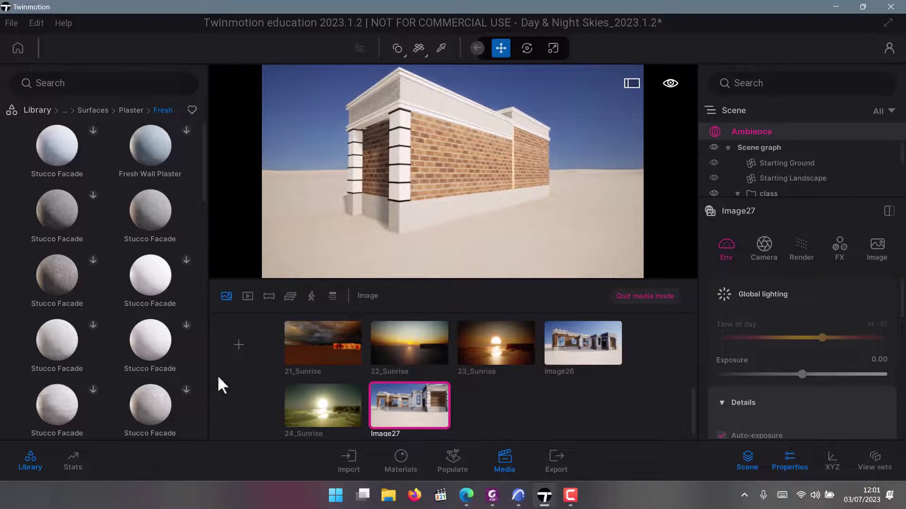
{"action": "left_click", "coordinate": [237, 347]}
Frame the shaded brick side wall with the small window at the opposite end of the house and add it as a new image
{"action": "left_click_drag", "start_coordinate": [427, 194], "coordinate": [463, 164]}
{"action": "left_click_drag", "start_coordinate": [463, 113], "coordinate": [467, 208]}
{"action": "scroll", "coordinate": [405, 168], "scroll_direction": "up", "scroll_amount": 2}
{"action": "right_click_drag", "start_coordinate": [405, 169], "coordinate": [446, 167]}
{"action": "left_click_drag", "start_coordinate": [429, 176], "coordinate": [442, 363]}
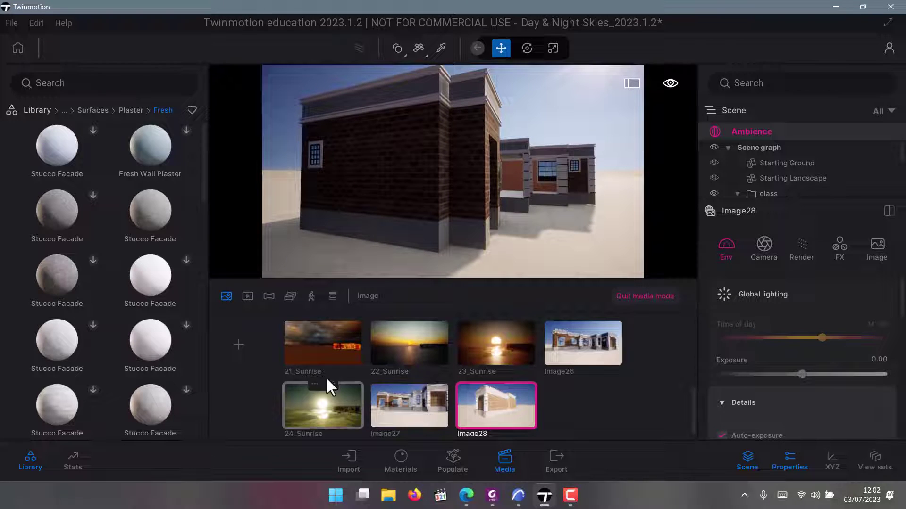
{"action": "left_click", "coordinate": [235, 346]}
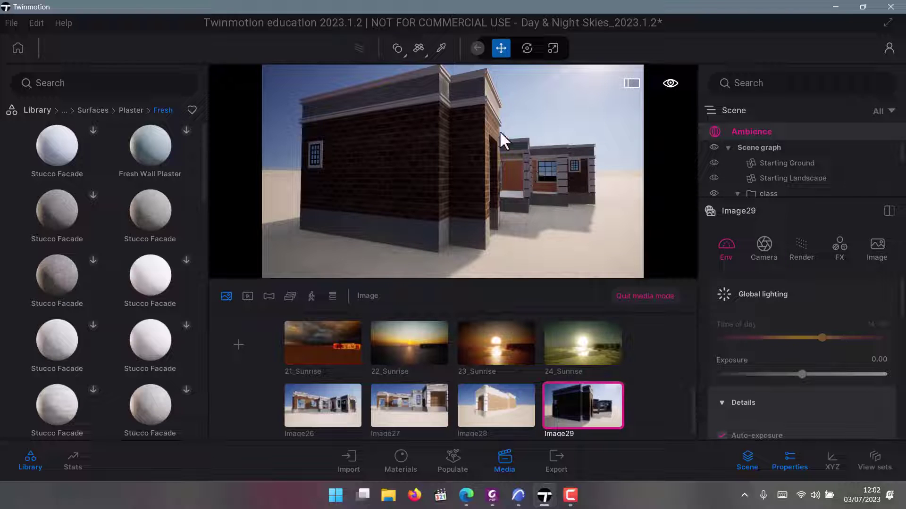
Set Image29's HDRI skydome rotation to 221° to light the brick side wall
{"action": "scroll", "coordinate": [749, 330], "scroll_direction": "down", "scroll_amount": 2}
{"action": "scroll", "coordinate": [763, 325], "scroll_direction": "up", "scroll_amount": 2}
{"action": "scroll", "coordinate": [793, 371], "scroll_direction": "down", "scroll_amount": 8}
{"action": "scroll", "coordinate": [774, 366], "scroll_direction": "down", "scroll_amount": 10}
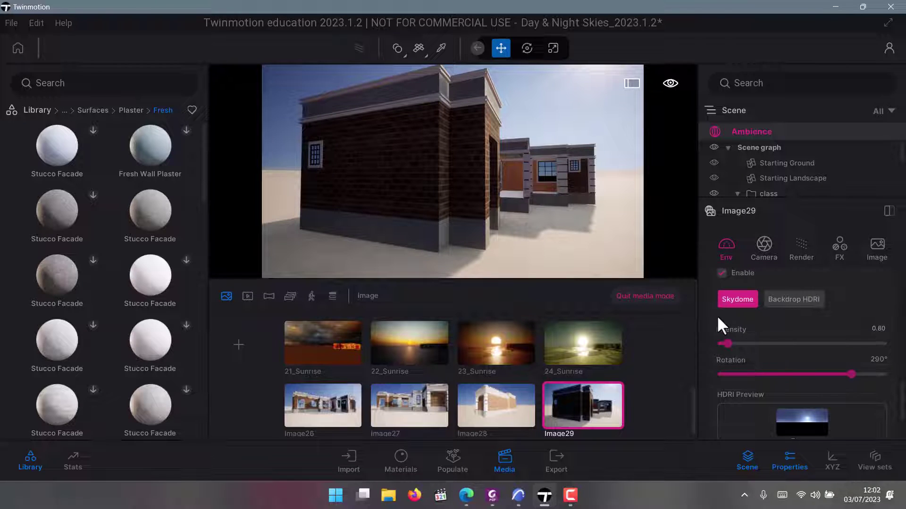
{"action": "left_click_drag", "start_coordinate": [851, 372], "coordinate": [816, 383]}
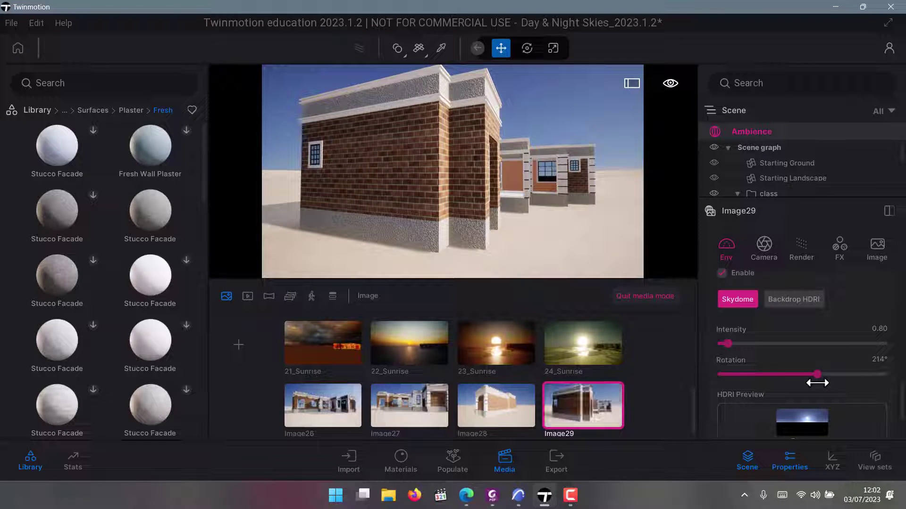
{"action": "mouse_move", "coordinate": [816, 374]}
{"action": "left_mouse_down"}
{"action": "mouse_move", "coordinate": [700, 379]}
{"action": "mouse_move", "coordinate": [809, 382]}
{"action": "mouse_move", "coordinate": [840, 373]}
{"action": "mouse_move", "coordinate": [811, 373]}
{"action": "mouse_move", "coordinate": [820, 373]}
{"action": "left_mouse_up"}
{"action": "scroll", "coordinate": [747, 361], "scroll_direction": "down", "scroll_amount": 3}
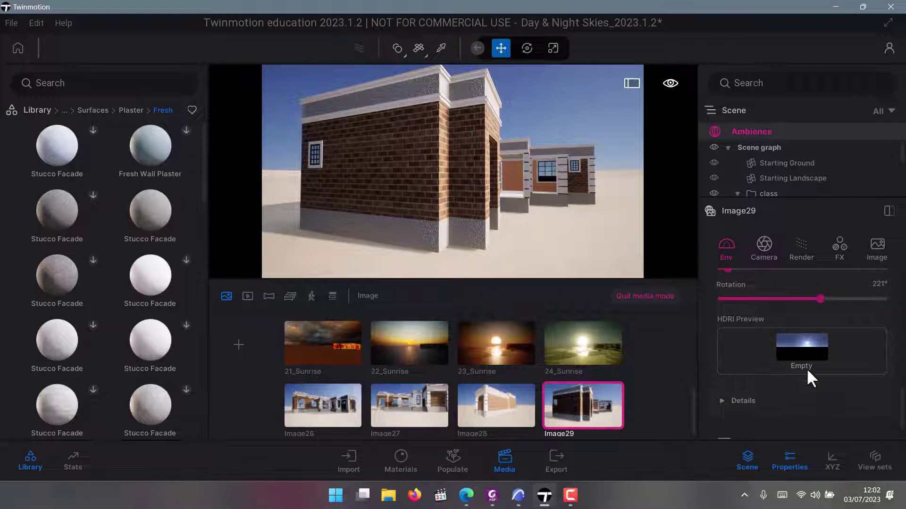
{"action": "scroll", "coordinate": [803, 377], "scroll_direction": "up", "scroll_amount": 3}
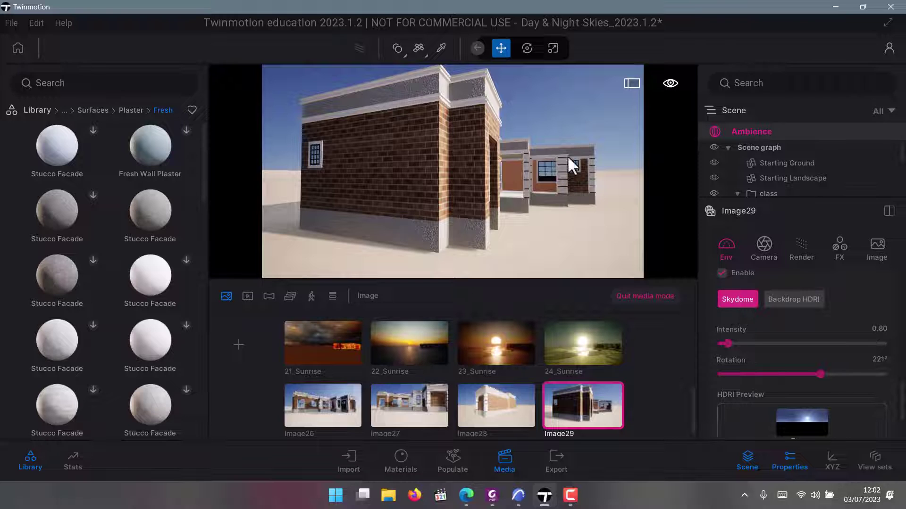
Turn off Image29's HDRI environment and set the location month to September
{"action": "scroll", "coordinate": [533, 174], "scroll_direction": "down", "scroll_amount": 2}
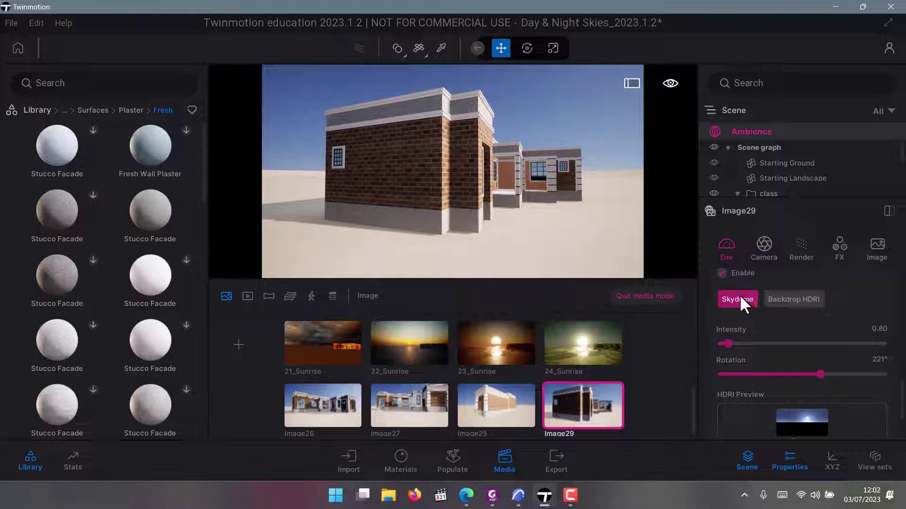
{"action": "left_click", "coordinate": [721, 273]}
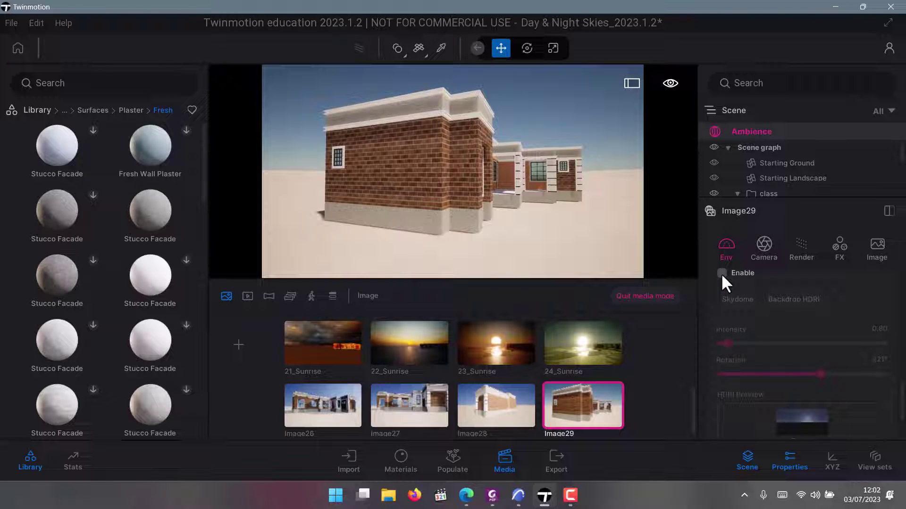
{"action": "scroll", "coordinate": [726, 280], "scroll_direction": "down", "scroll_amount": 6}
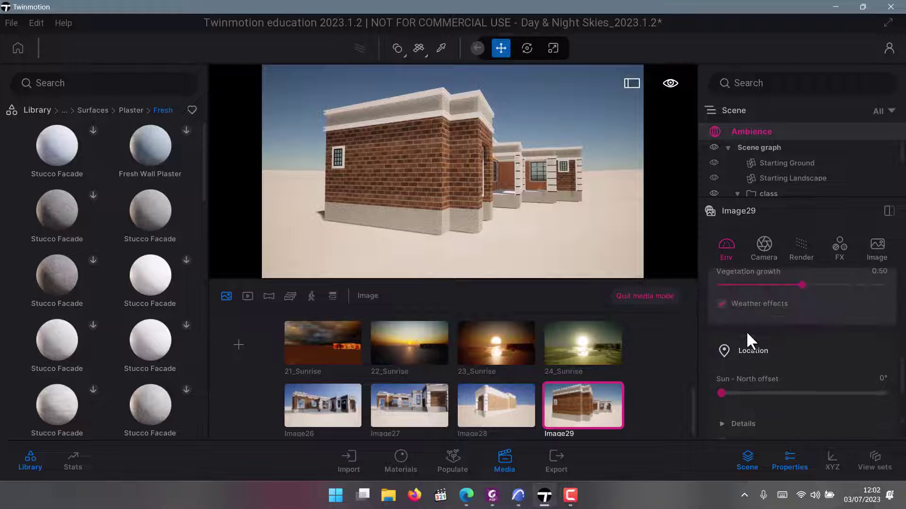
{"action": "scroll", "coordinate": [755, 363], "scroll_direction": "down", "scroll_amount": 2}
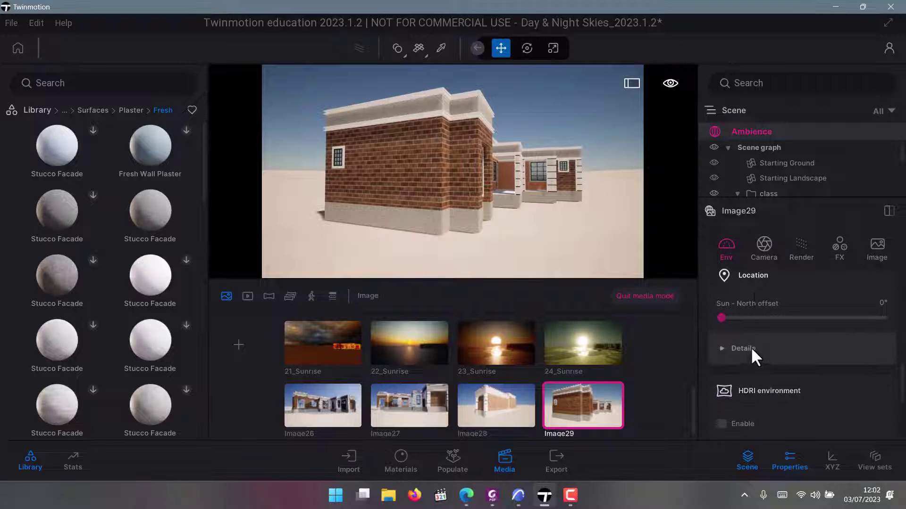
{"action": "left_click", "coordinate": [749, 349]}
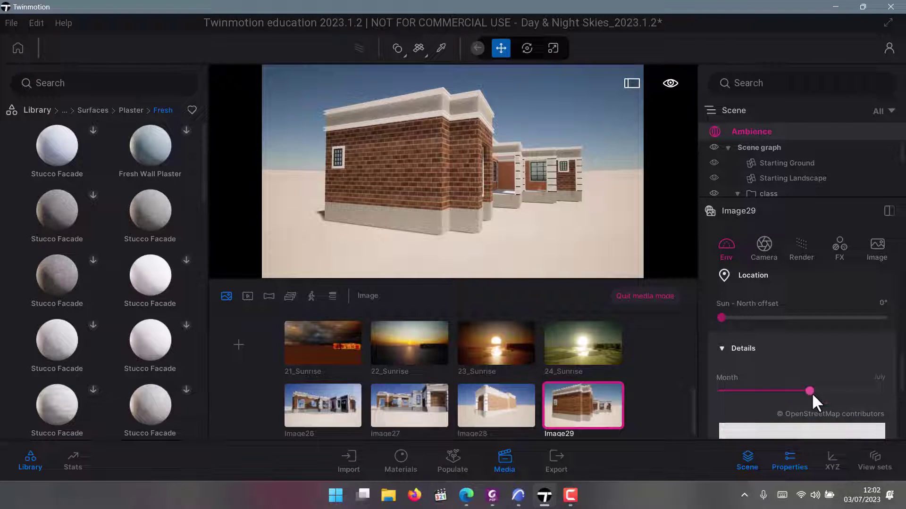
{"action": "left_click_drag", "start_coordinate": [811, 391], "coordinate": [829, 393]}
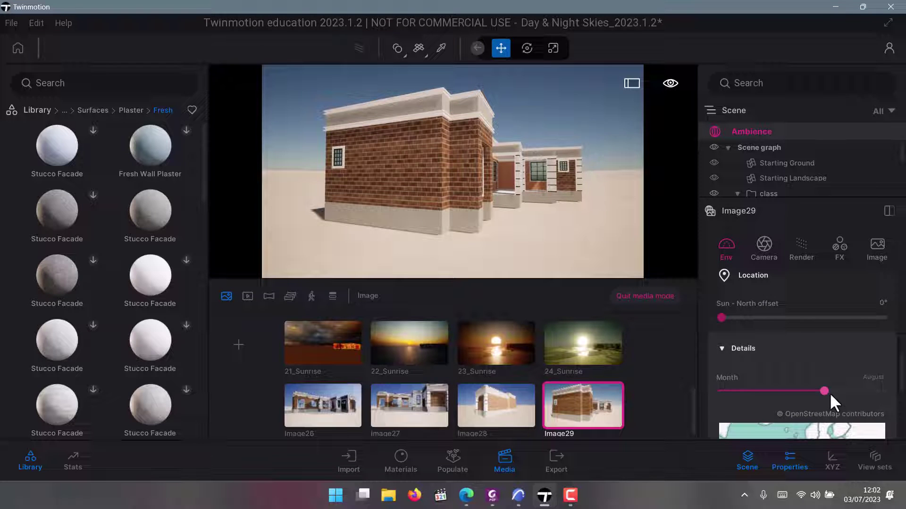
{"action": "mouse_move", "coordinate": [825, 391]}
{"action": "left_mouse_down"}
{"action": "mouse_move", "coordinate": [737, 390]}
{"action": "mouse_move", "coordinate": [842, 386]}
{"action": "left_mouse_up"}
{"action": "scroll", "coordinate": [785, 381], "scroll_direction": "down", "scroll_amount": 3}
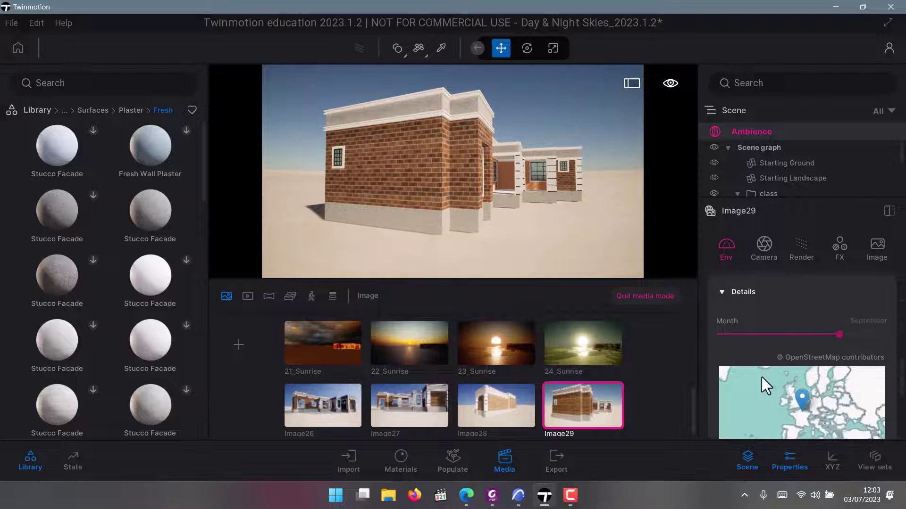
Re-enable the HDRI environment for Image29
{"action": "scroll", "coordinate": [732, 379], "scroll_direction": "down", "scroll_amount": 3}
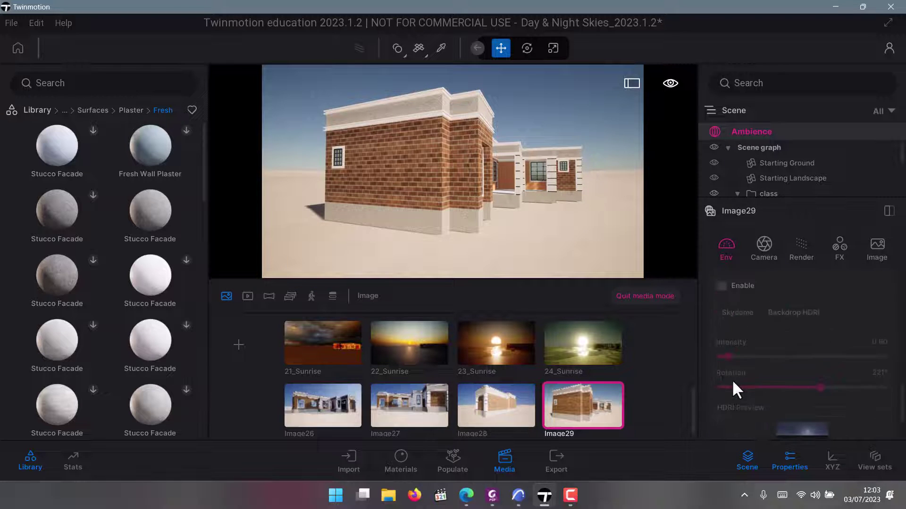
{"action": "left_click", "coordinate": [720, 322]}
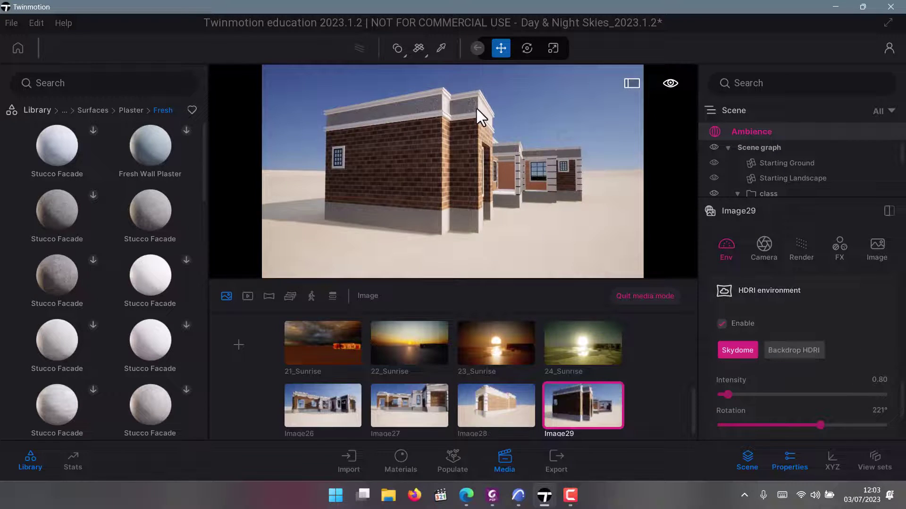
{"action": "scroll", "coordinate": [475, 108], "scroll_direction": "up", "scroll_amount": 5}
{"action": "scroll", "coordinate": [476, 114], "scroll_direction": "down", "scroll_amount": 5}
{"action": "scroll", "coordinate": [485, 212], "scroll_direction": "up", "scroll_amount": 1}
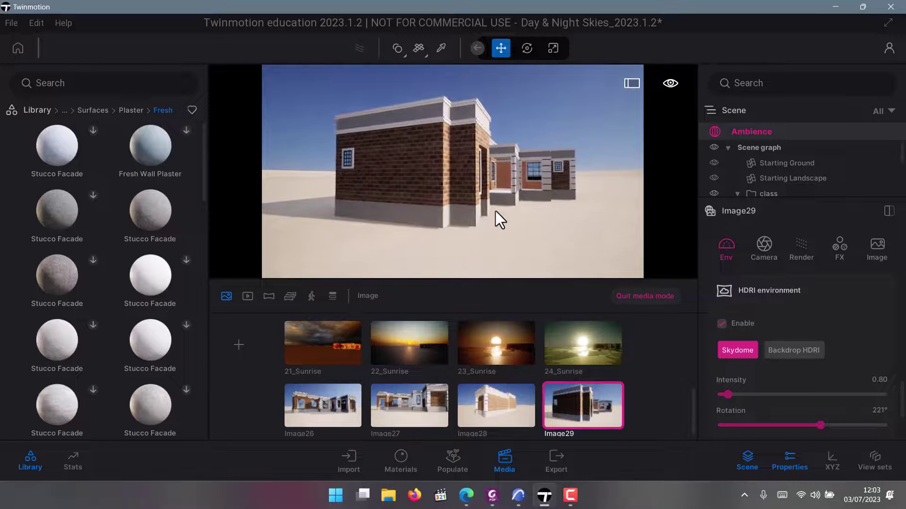
Apply the Grass 1 material from the Nature ground materials to the sandy ground around the house
{"action": "scroll", "coordinate": [482, 223], "scroll_direction": "down", "scroll_amount": 3}
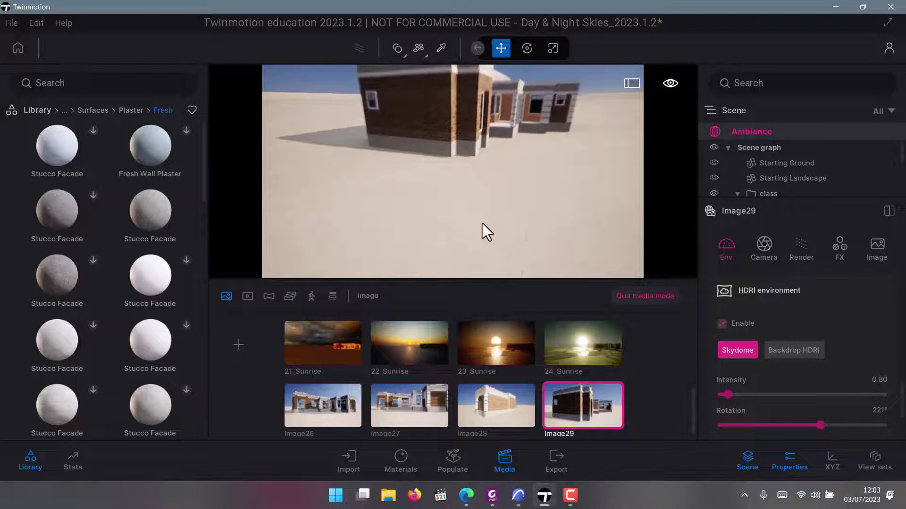
{"action": "left_click", "coordinate": [46, 110]}
{"action": "left_click", "coordinate": [49, 151]}
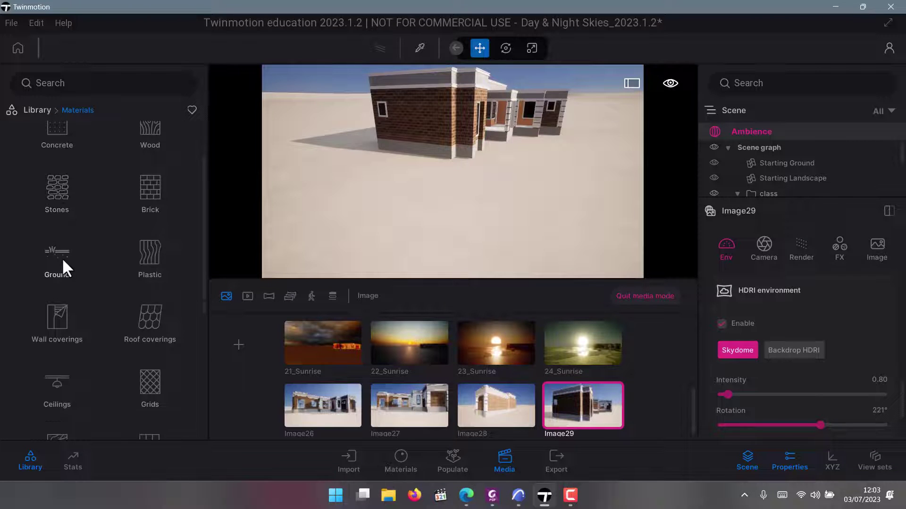
{"action": "left_click", "coordinate": [61, 257]}
{"action": "left_click", "coordinate": [162, 160]}
{"action": "left_click_drag", "start_coordinate": [80, 165], "coordinate": [407, 219]}
{"action": "scroll", "coordinate": [446, 158], "scroll_direction": "up", "scroll_amount": 4}
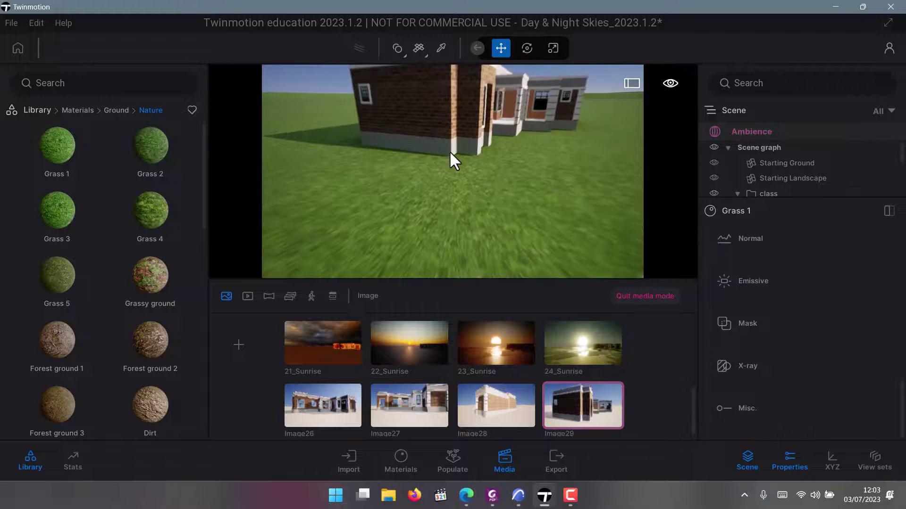
Frame the house's front facade above the new lawn from a low angle and save it as a new image
{"action": "middle_click_drag", "start_coordinate": [460, 182], "coordinate": [468, 205], "text": "shift"}
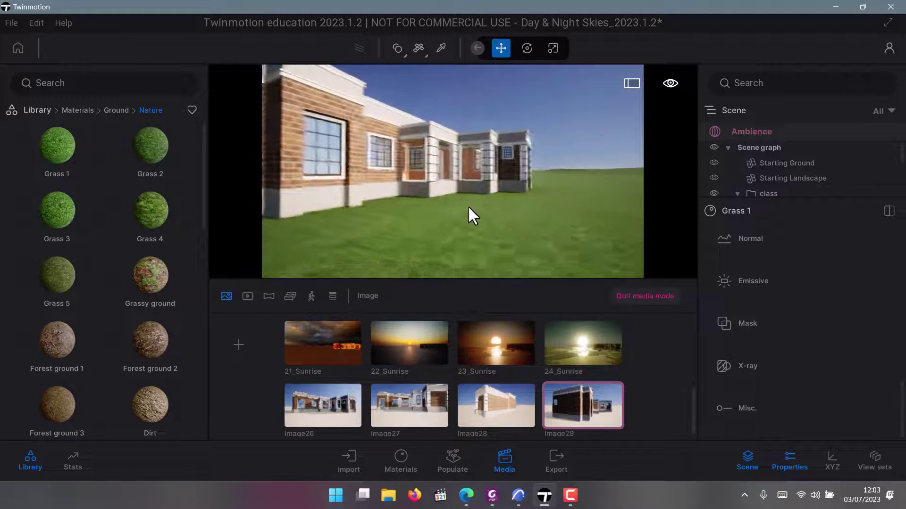
{"action": "left_click_drag", "start_coordinate": [469, 208], "coordinate": [511, 234]}
{"action": "scroll", "coordinate": [510, 240], "scroll_direction": "up", "scroll_amount": 2}
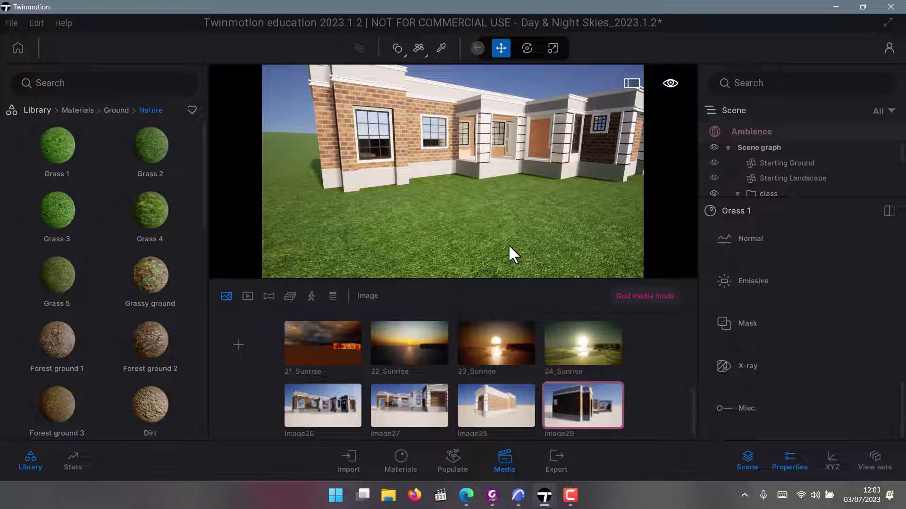
{"action": "left_click_drag", "start_coordinate": [515, 229], "coordinate": [533, 185]}
{"action": "scroll", "coordinate": [533, 185], "scroll_direction": "down", "scroll_amount": 3}
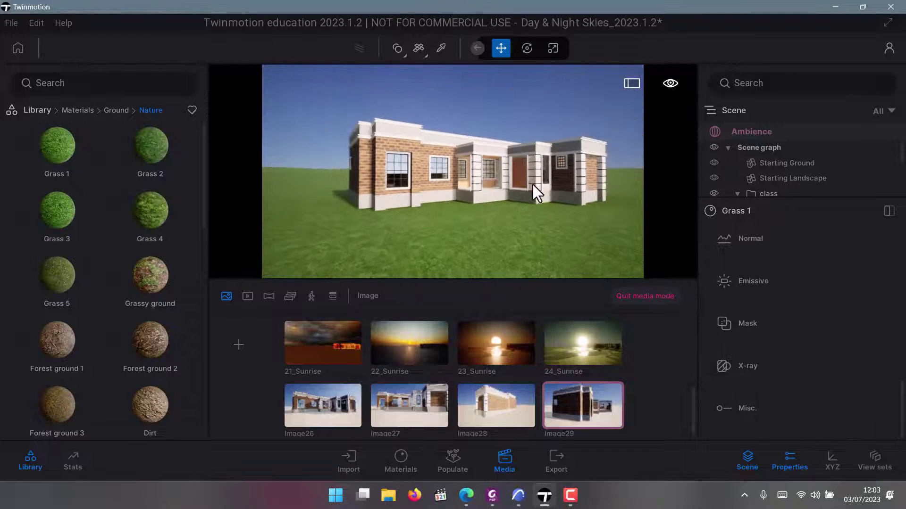
{"action": "right_click_drag", "start_coordinate": [533, 183], "coordinate": [485, 205]}
{"action": "scroll", "coordinate": [484, 205], "scroll_direction": "up", "scroll_amount": 3}
{"action": "middle_click_drag", "start_coordinate": [485, 205], "coordinate": [460, 191]}
{"action": "left_click_drag", "start_coordinate": [460, 190], "coordinate": [457, 231]}
{"action": "scroll", "coordinate": [459, 230], "scroll_direction": "up", "scroll_amount": 2}
{"action": "scroll", "coordinate": [459, 229], "scroll_direction": "down", "scroll_amount": 3}
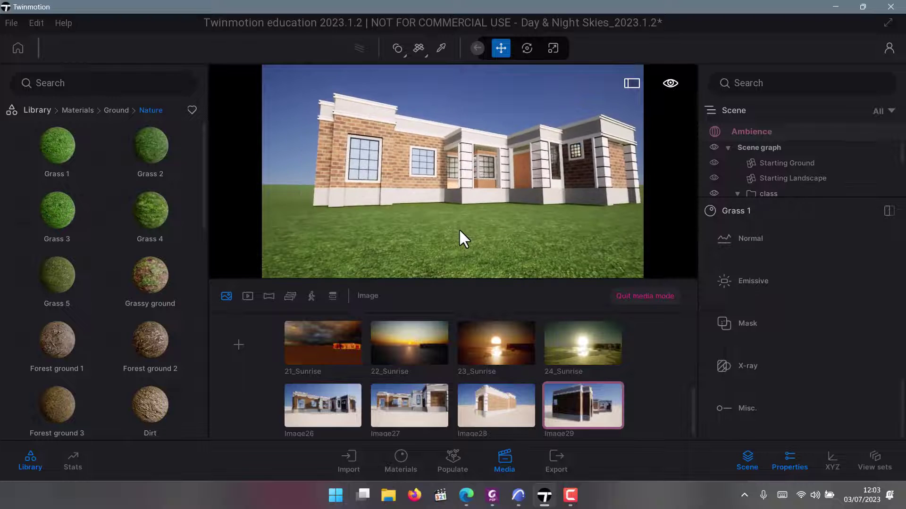
{"action": "scroll", "coordinate": [460, 231], "scroll_direction": "up", "scroll_amount": 3}
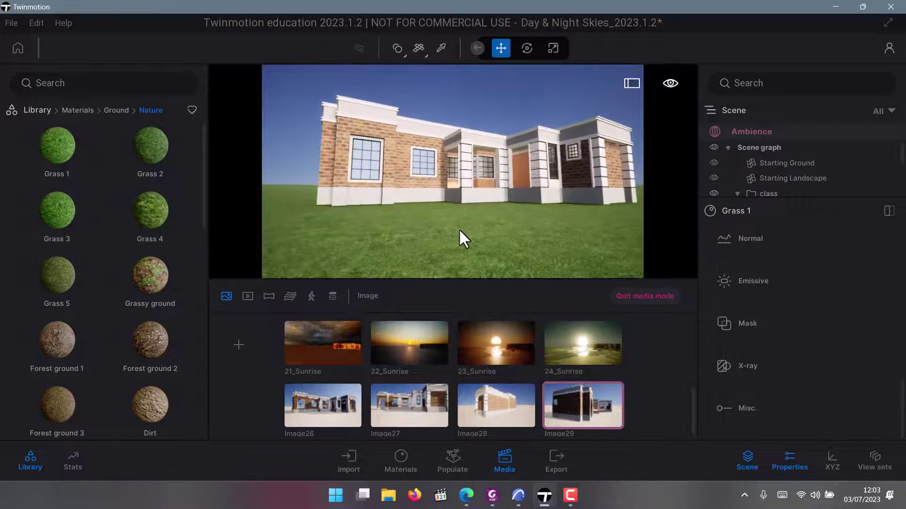
{"action": "middle_click_drag", "start_coordinate": [460, 228], "coordinate": [450, 220]}
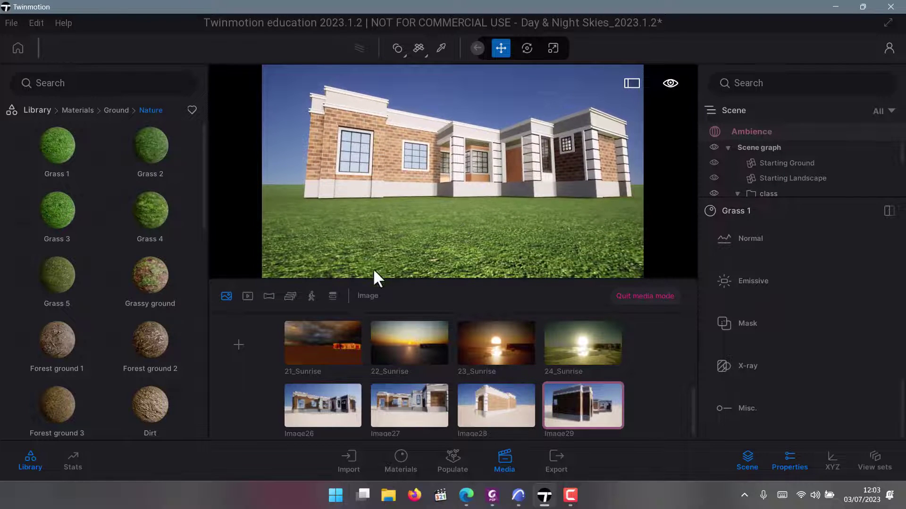
{"action": "left_click", "coordinate": [237, 346]}
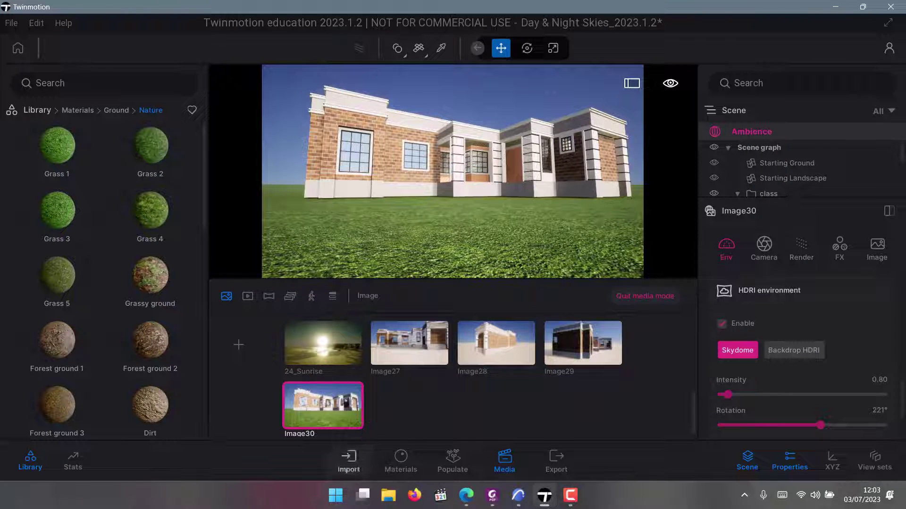
Create a new video whose first keyframe is a distant front view of the house across the lawn
{"action": "scroll", "coordinate": [387, 245], "scroll_direction": "down", "scroll_amount": 5}
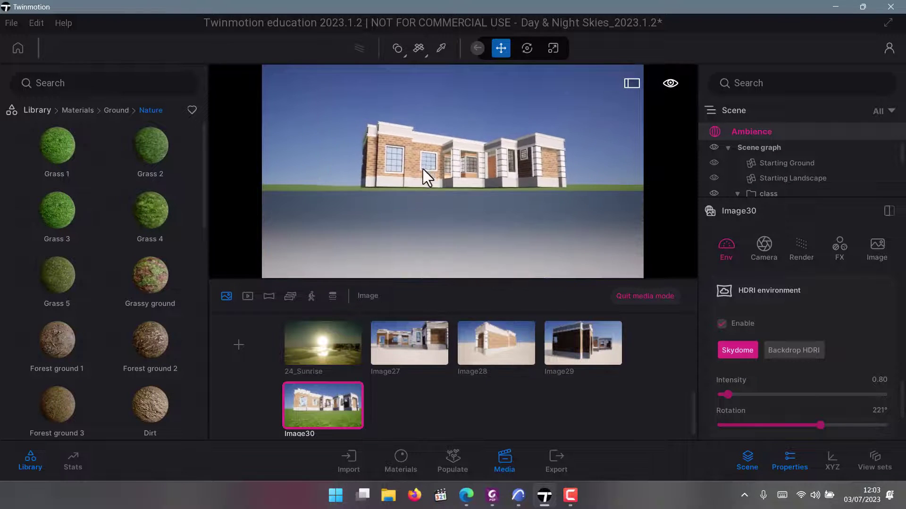
{"action": "mouse_move", "coordinate": [437, 180]}
{"action": "middle_mouse_down"}
{"action": "mouse_move", "coordinate": [439, 198]}
{"action": "mouse_move", "coordinate": [428, 183]}
{"action": "middle_mouse_up"}
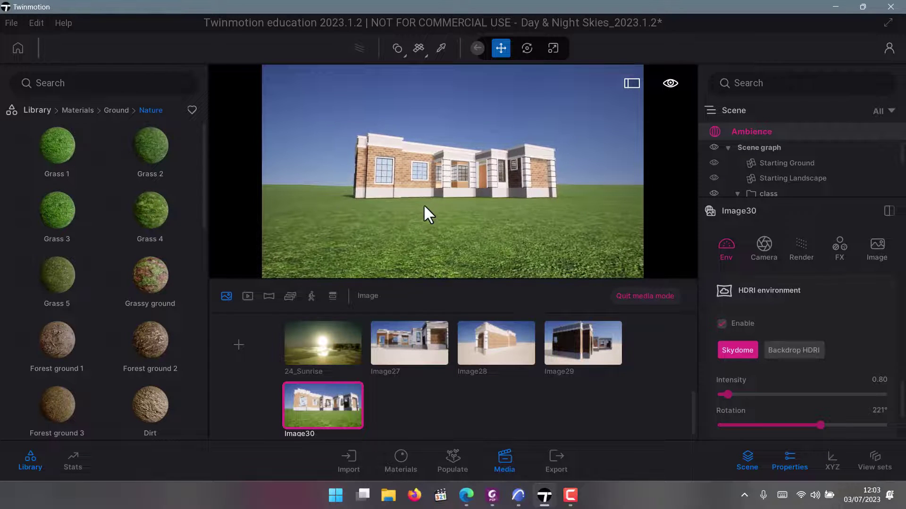
{"action": "scroll", "coordinate": [439, 222], "scroll_direction": "up", "scroll_amount": 2}
{"action": "scroll", "coordinate": [458, 243], "scroll_direction": "down", "scroll_amount": 5}
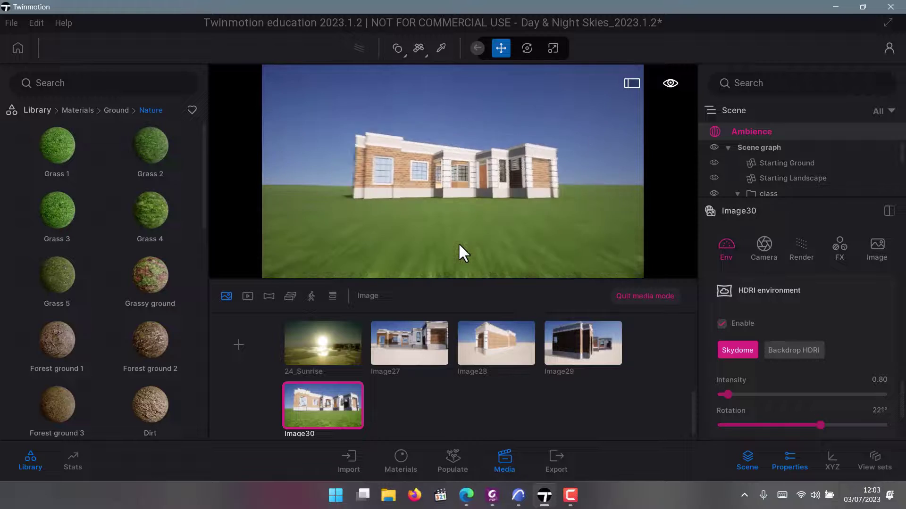
{"action": "scroll", "coordinate": [458, 244], "scroll_direction": "up", "scroll_amount": 2}
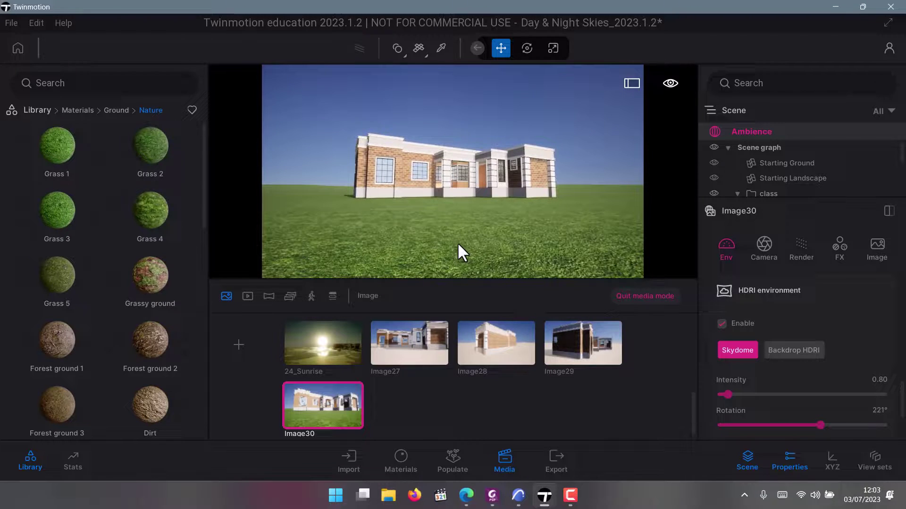
{"action": "left_click", "coordinate": [247, 296]}
{"action": "left_click", "coordinate": [239, 345]}
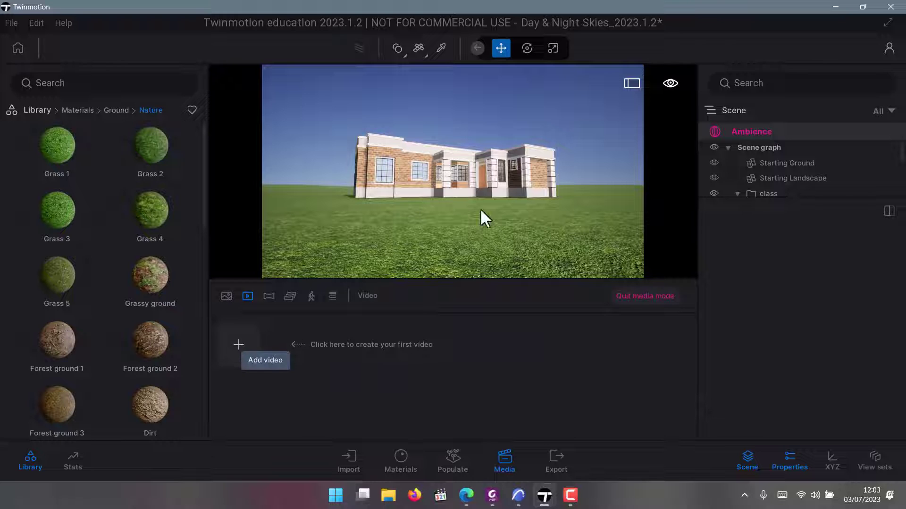
Add two keyframes to the video, a closer front view and an angled close view towards the entrance, and play it
{"action": "scroll", "coordinate": [467, 211], "scroll_direction": "up", "scroll_amount": 3}
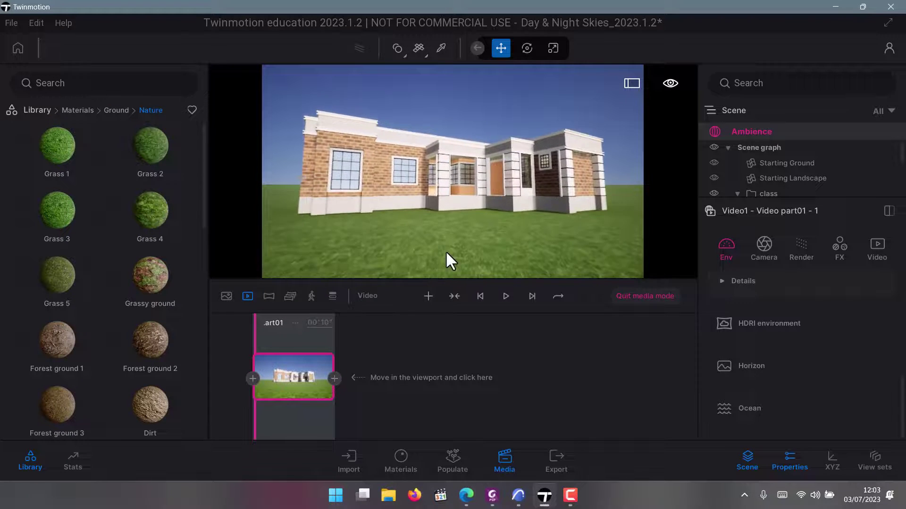
{"action": "left_click", "coordinate": [335, 378]}
{"action": "scroll", "coordinate": [470, 187], "scroll_direction": "up", "scroll_amount": 3}
{"action": "scroll", "coordinate": [469, 185], "scroll_direction": "down", "scroll_amount": 5}
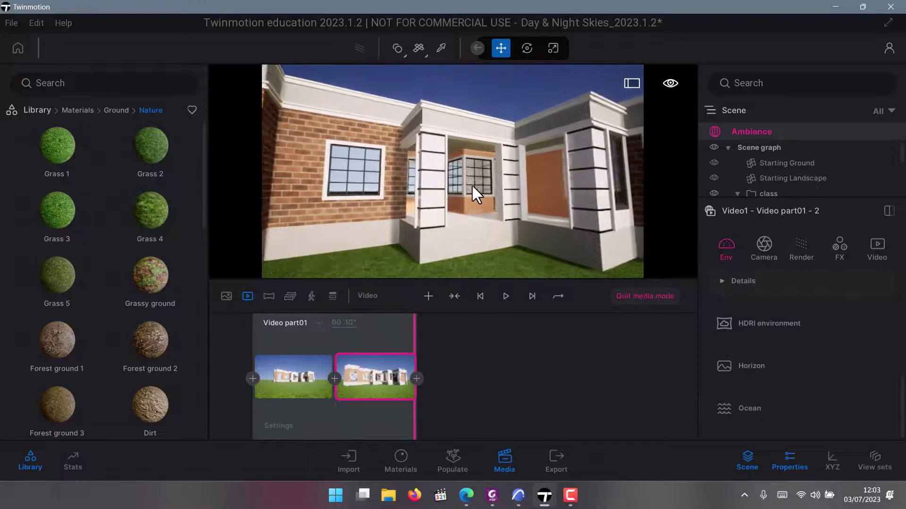
{"action": "middle_click_drag", "start_coordinate": [469, 184], "coordinate": [372, 184]}
{"action": "left_click", "coordinate": [506, 296]}
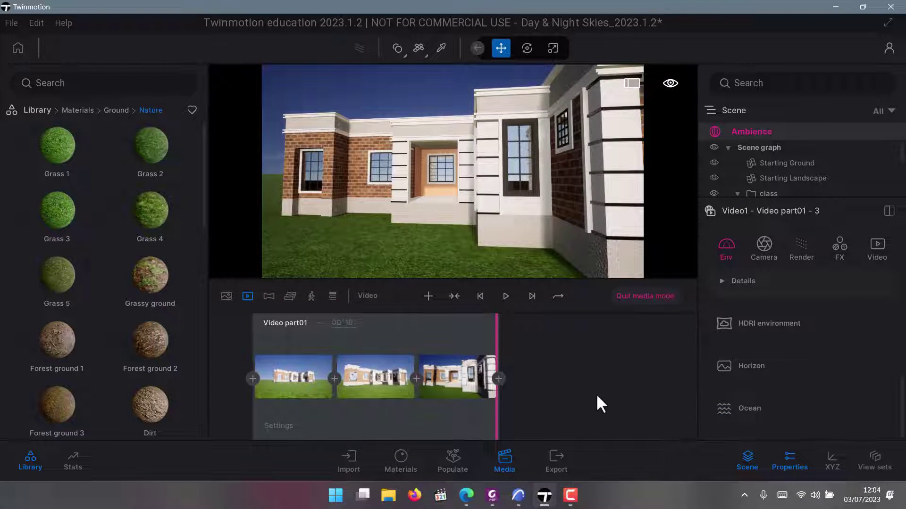
Open the export settings and look over the local image and video export selections
{"action": "left_click", "coordinate": [552, 453]}
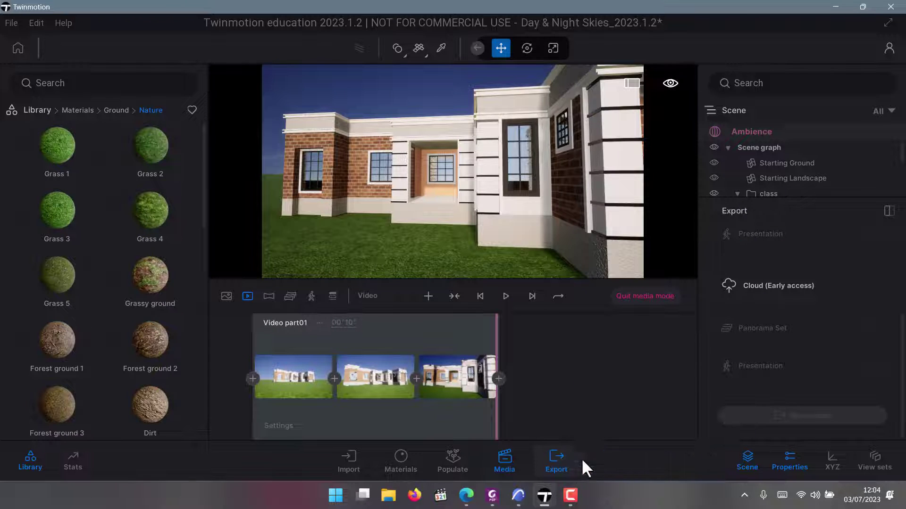
{"action": "scroll", "coordinate": [802, 274], "scroll_direction": "up", "scroll_amount": 4}
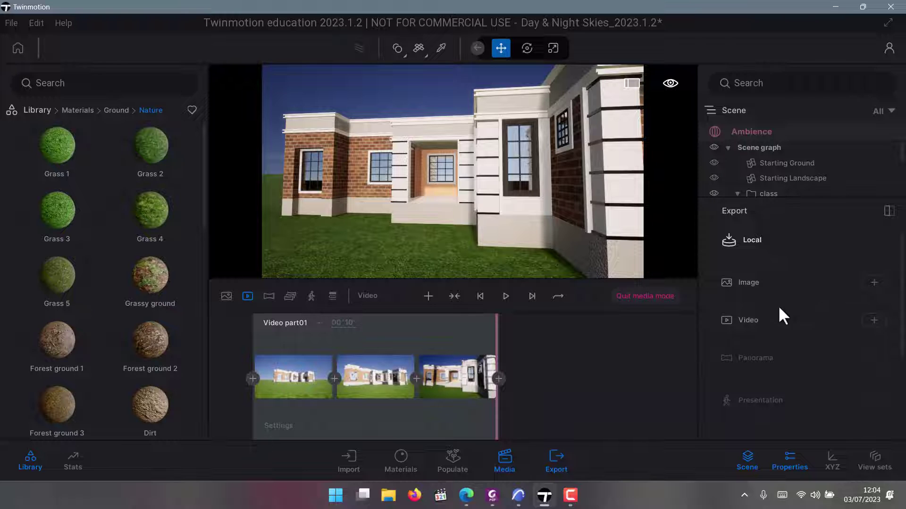
{"action": "left_click", "coordinate": [872, 282]}
{"action": "scroll", "coordinate": [457, 330], "scroll_direction": "down", "scroll_amount": 2}
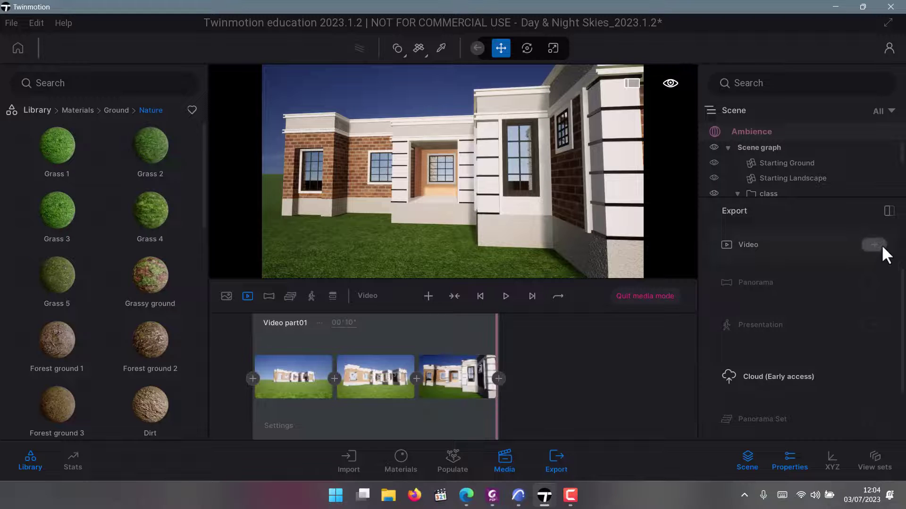
{"action": "left_click", "coordinate": [877, 245]}
{"action": "key", "text": "Escape"}
{"action": "left_click", "coordinate": [874, 244]}
{"action": "key", "text": "Escape"}
{"action": "scroll", "coordinate": [886, 294], "scroll_direction": "up", "scroll_amount": 2}
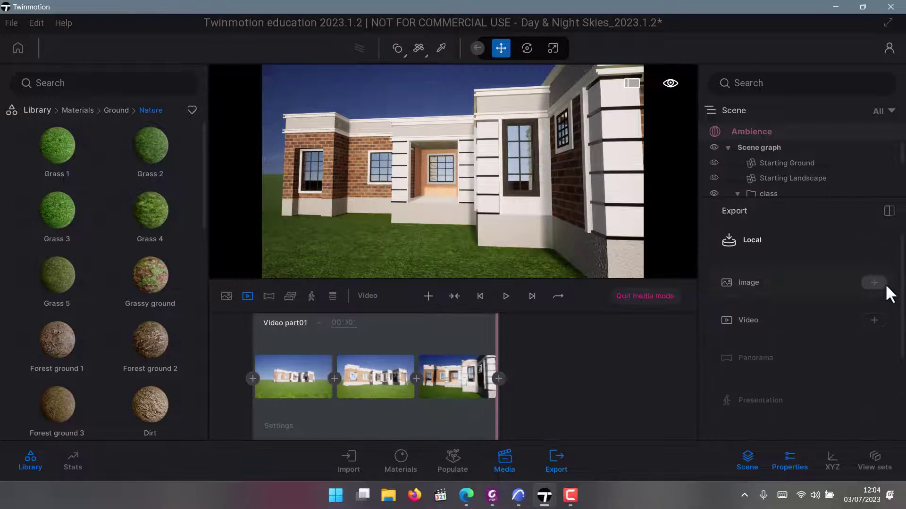
Select the house views Image27 through Image30 for local image export
{"action": "left_click", "coordinate": [882, 283]}
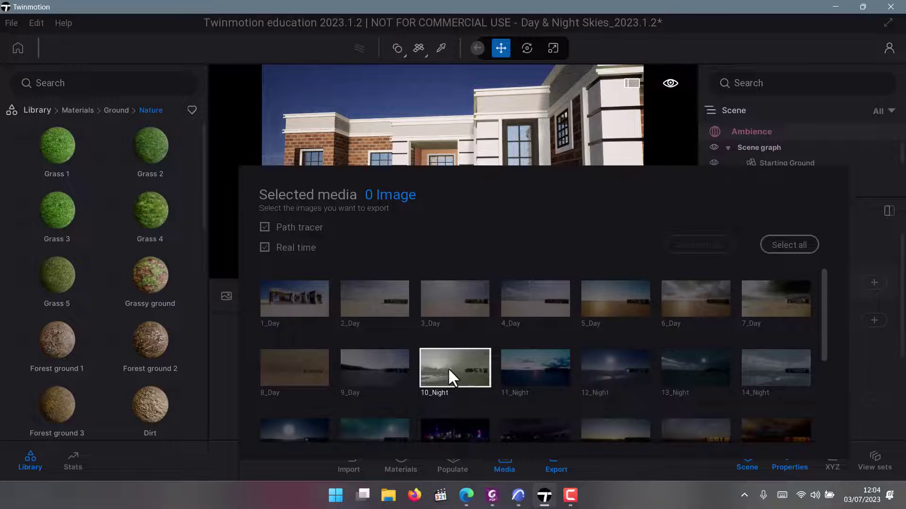
{"action": "scroll", "coordinate": [449, 367], "scroll_direction": "down", "scroll_amount": 2}
{"action": "scroll", "coordinate": [653, 360], "scroll_direction": "down", "scroll_amount": 2}
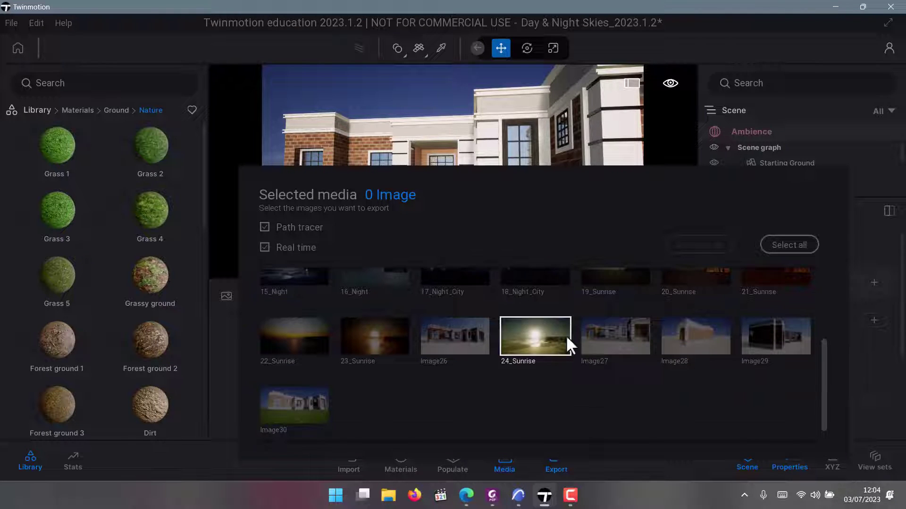
{"action": "left_click", "coordinate": [638, 337]}
{"action": "left_click", "coordinate": [755, 337]}
{"action": "left_click", "coordinate": [321, 408]}
{"action": "key", "text": "Escape"}
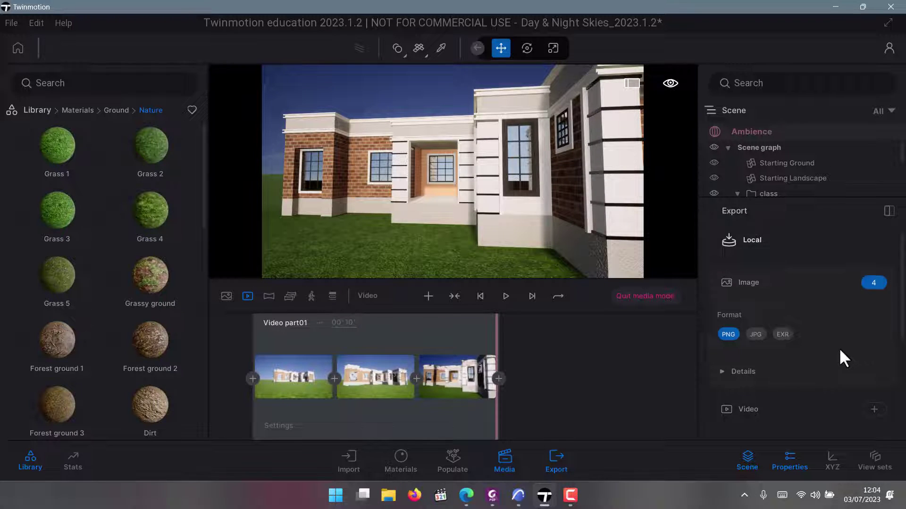
Add Video1 to the local export
{"action": "scroll", "coordinate": [849, 352], "scroll_direction": "down", "scroll_amount": 1}
{"action": "left_click", "coordinate": [873, 353]}
{"action": "key", "text": "Escape"}
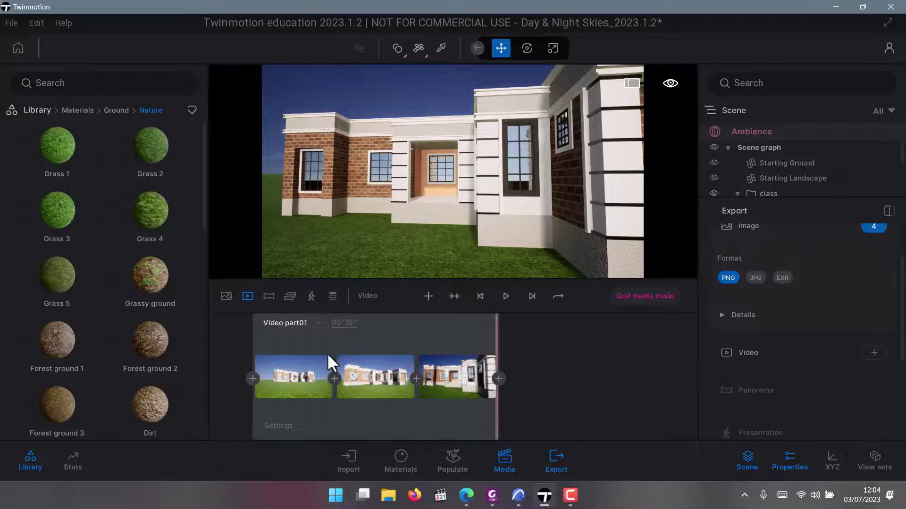
{"action": "left_click", "coordinate": [879, 357]}
{"action": "left_click", "coordinate": [311, 293]}
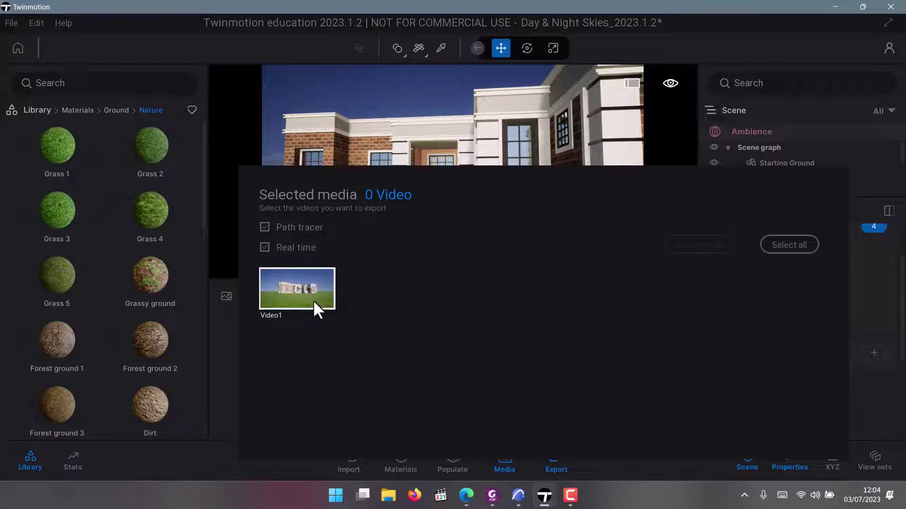
{"action": "key", "text": "Escape"}
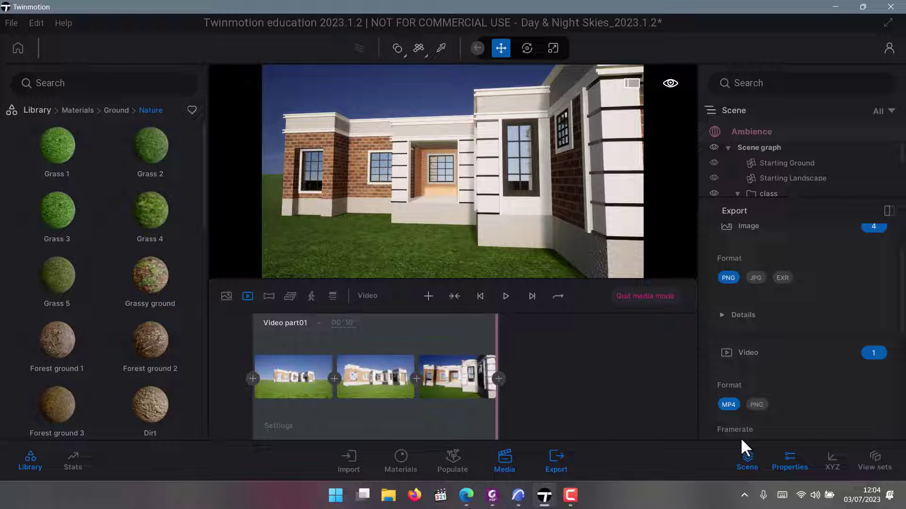
Review the video export options, leave media mode and start exporting the selected images and video
{"action": "scroll", "coordinate": [739, 399], "scroll_direction": "down", "scroll_amount": 2}
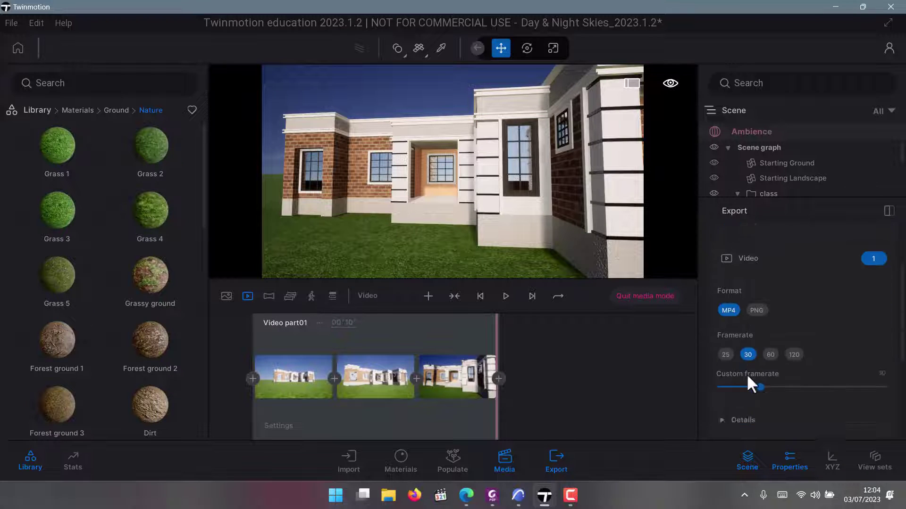
{"action": "scroll", "coordinate": [750, 396], "scroll_direction": "down", "scroll_amount": 1}
{"action": "scroll", "coordinate": [723, 407], "scroll_direction": "down", "scroll_amount": 2}
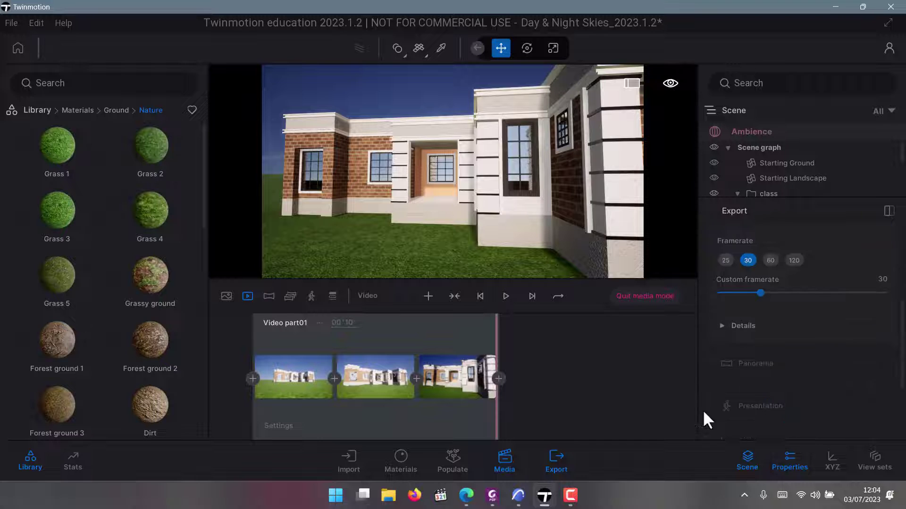
{"action": "left_click", "coordinate": [554, 463]}
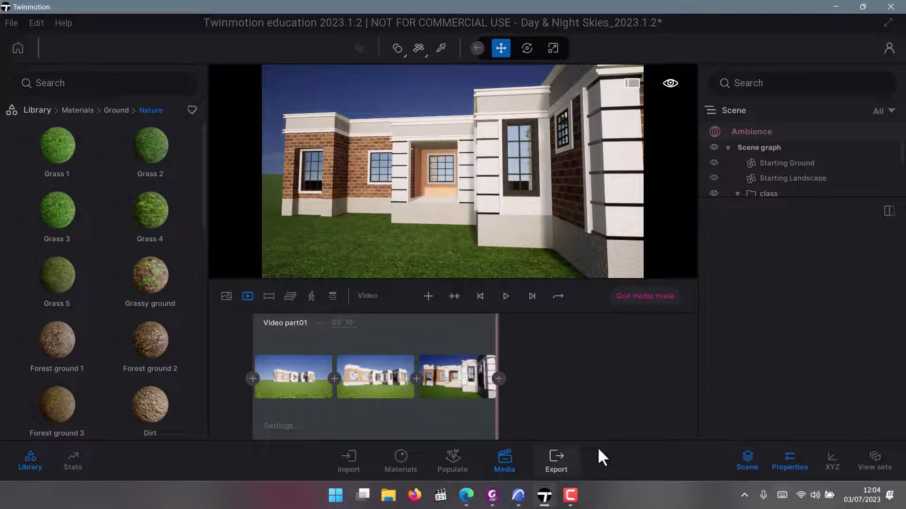
{"action": "left_click", "coordinate": [511, 457]}
{"action": "left_click", "coordinate": [553, 463]}
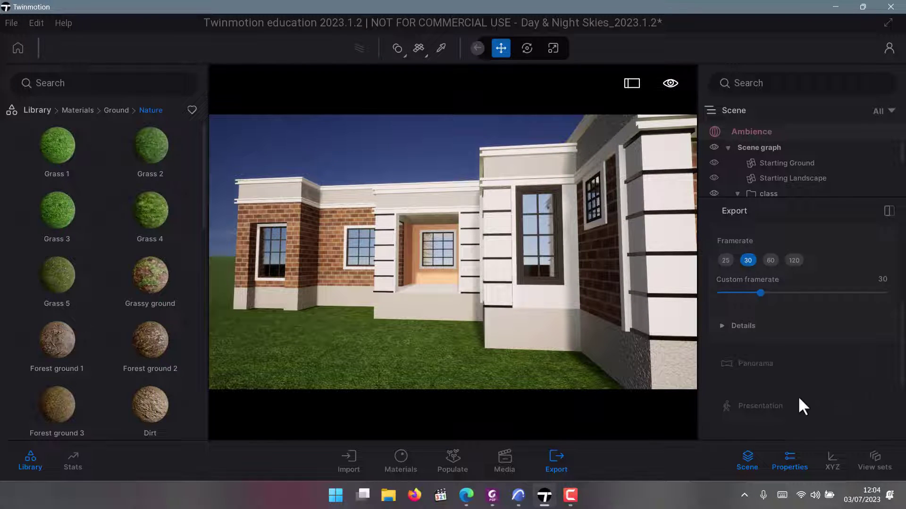
{"action": "scroll", "coordinate": [776, 410], "scroll_direction": "down", "scroll_amount": 3}
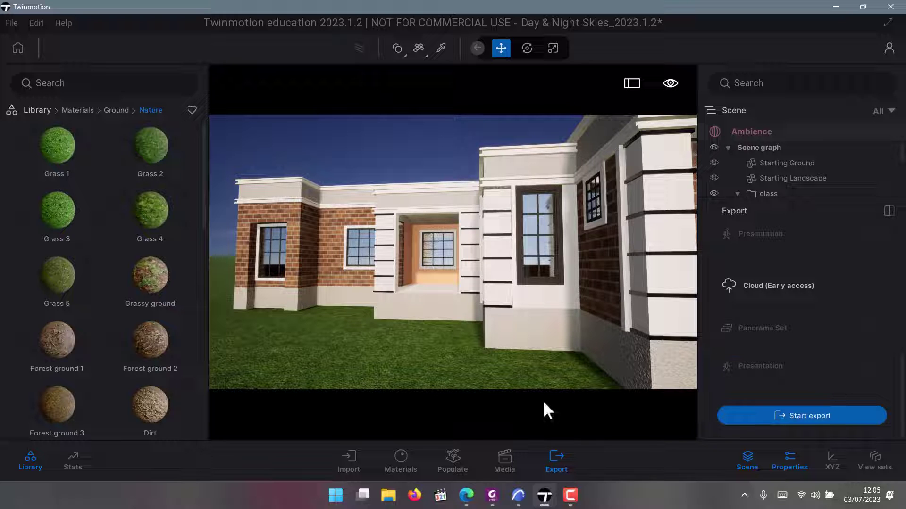
{"action": "scroll", "coordinate": [426, 210], "scroll_direction": "down", "scroll_amount": 3}
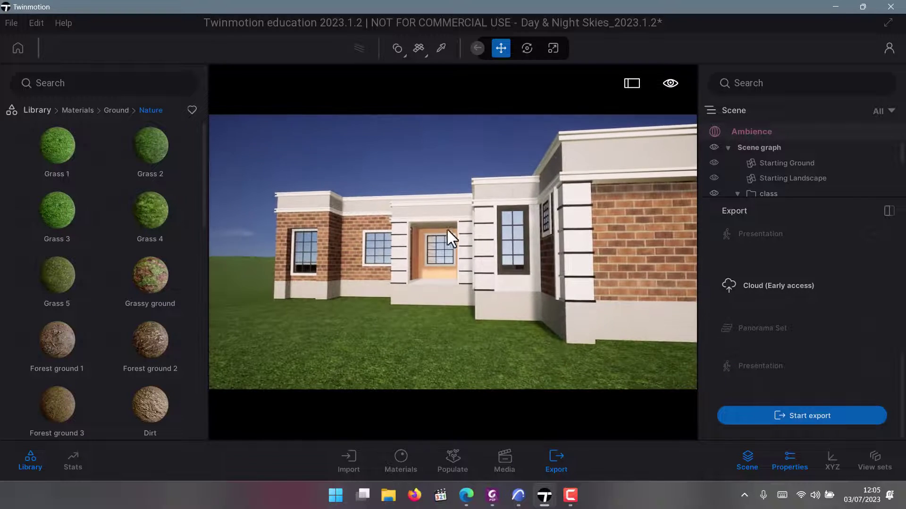
{"action": "left_click", "coordinate": [808, 417]}
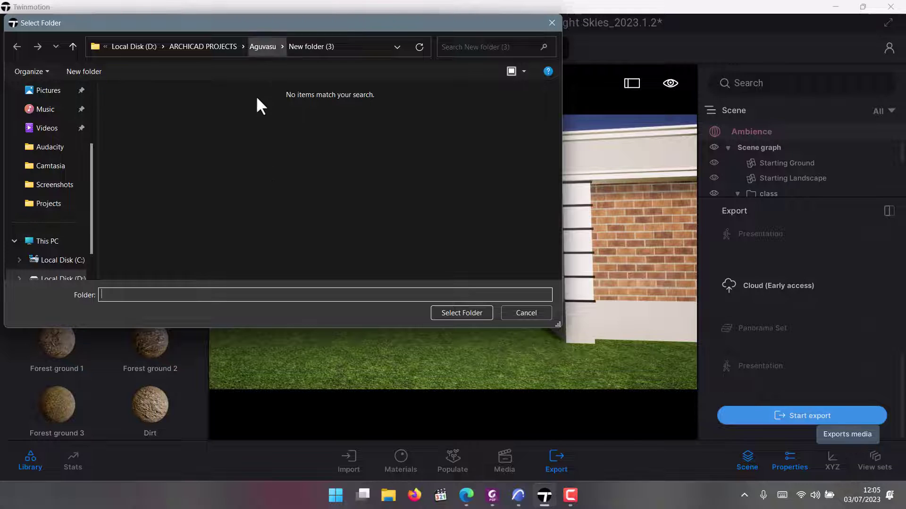
Go up from New folder (3) to the ARCHICAD PROJECTS folder on drive D to choose the export destination
{"action": "left_click", "coordinate": [269, 47]}
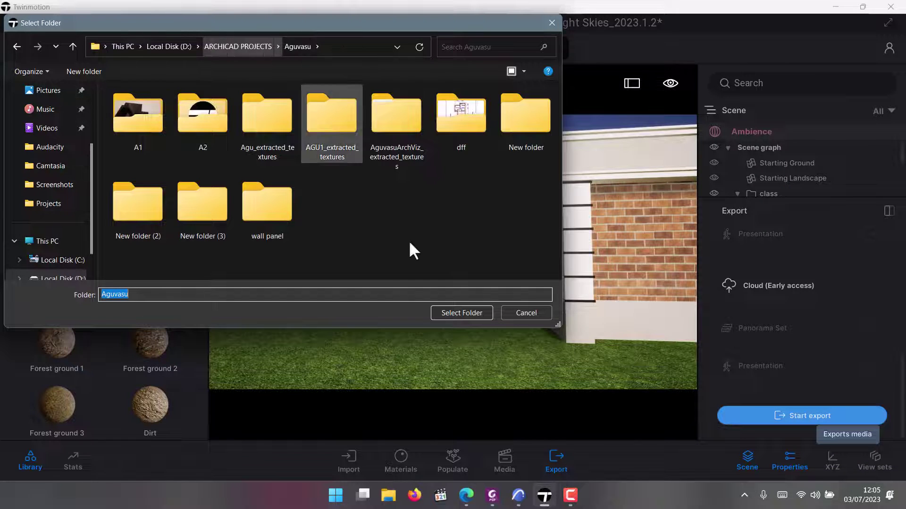
{"action": "right_click", "coordinate": [371, 208]}
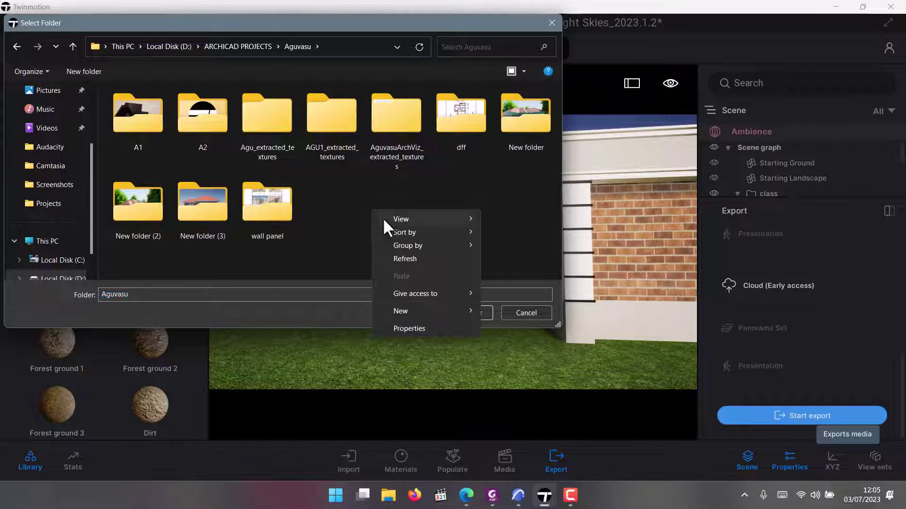
{"action": "left_click", "coordinate": [263, 50]}
{"action": "left_click", "coordinate": [169, 146]}
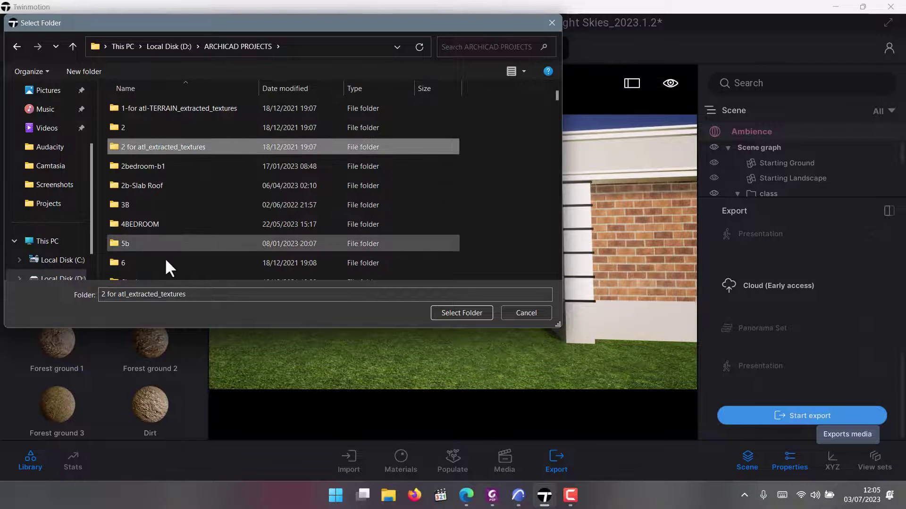
Check New folder (8) and its subfolder as a possible export destination and return to ARCHICAD PROJECTS
{"action": "key", "text": "c"}
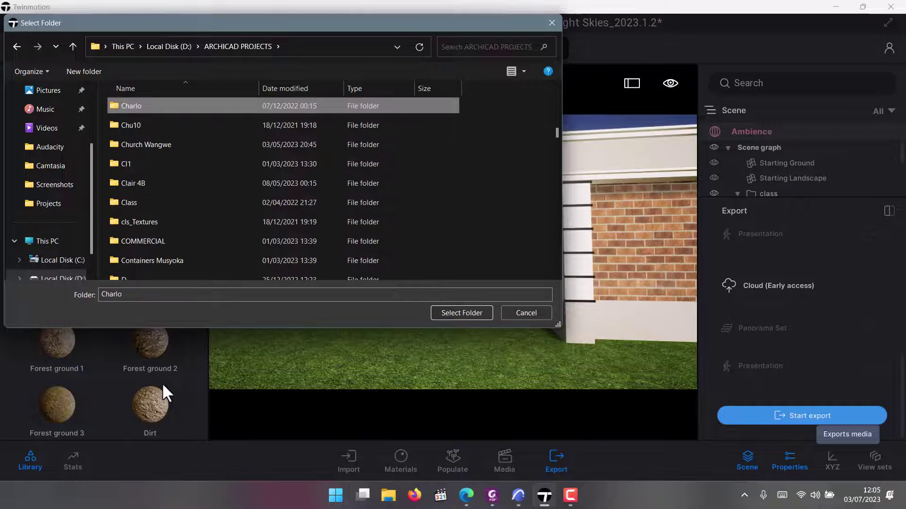
{"action": "key", "text": "n"}
{"action": "scroll", "coordinate": [155, 236], "scroll_direction": "down", "scroll_amount": 2}
{"action": "scroll", "coordinate": [154, 236], "scroll_direction": "down", "scroll_amount": 1}
{"action": "double_click", "coordinate": [157, 178]}
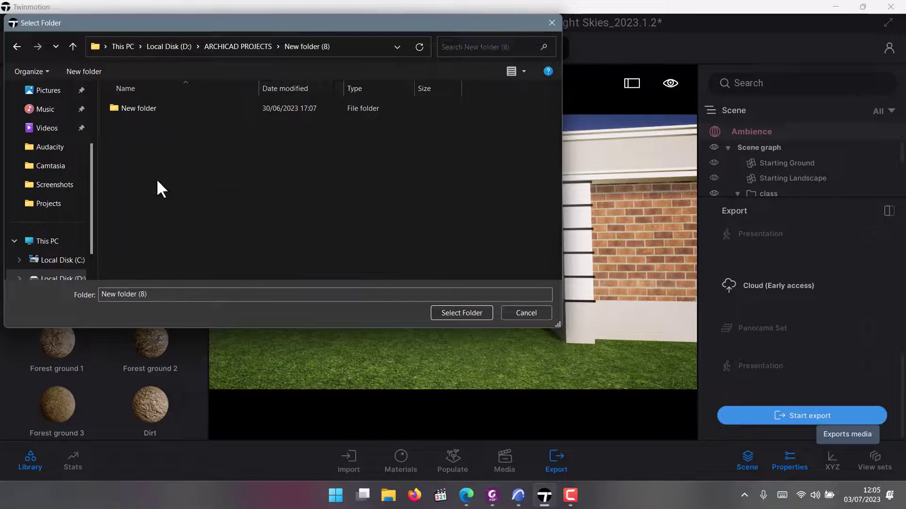
{"action": "double_click", "coordinate": [152, 108]}
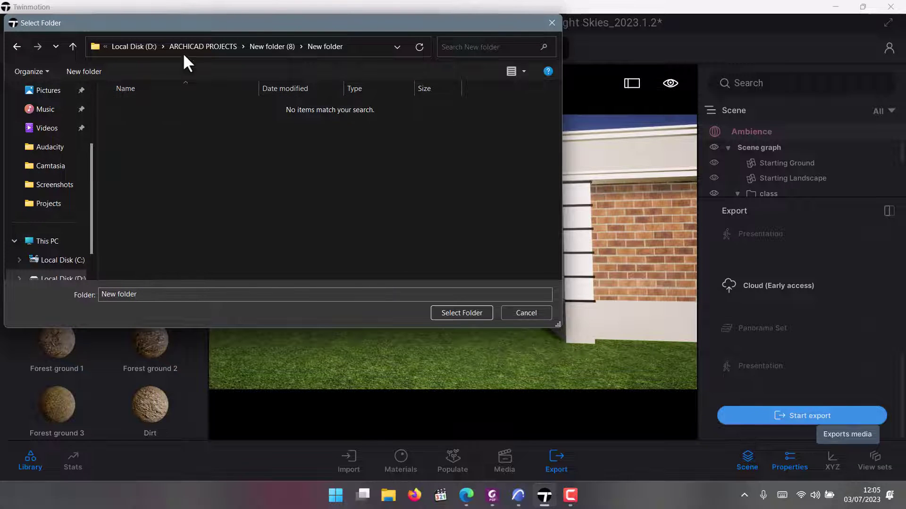
{"action": "left_click", "coordinate": [272, 47]}
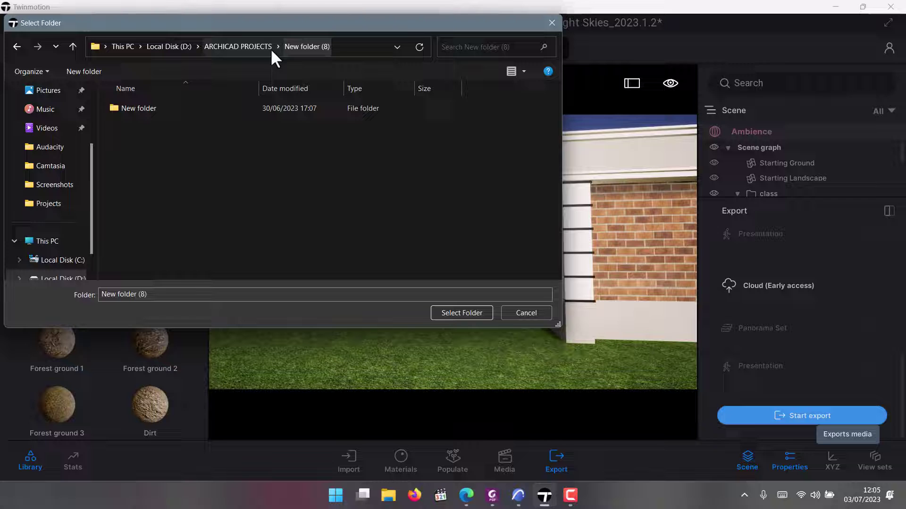
{"action": "left_click", "coordinate": [242, 45]}
Open the Class folder within ARCHICAD PROJECTS
{"action": "left_click", "coordinate": [175, 225]}
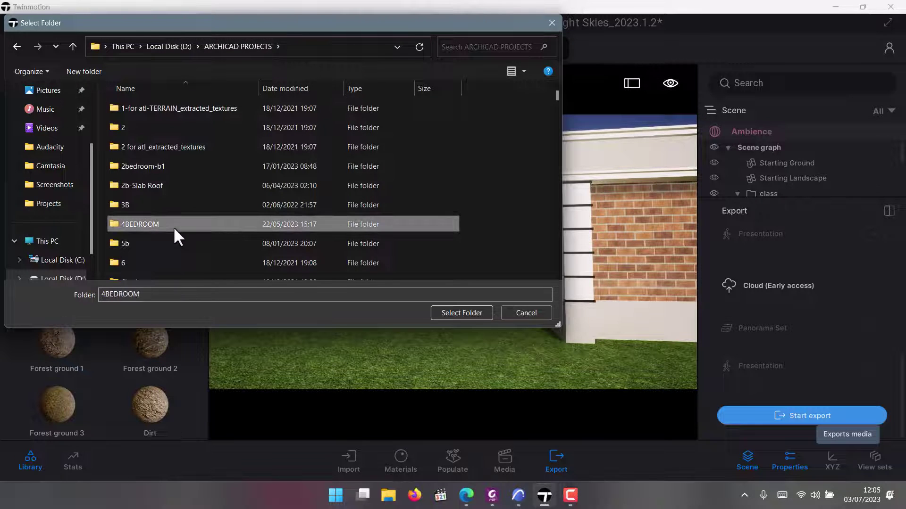
{"action": "key", "text": "c"}
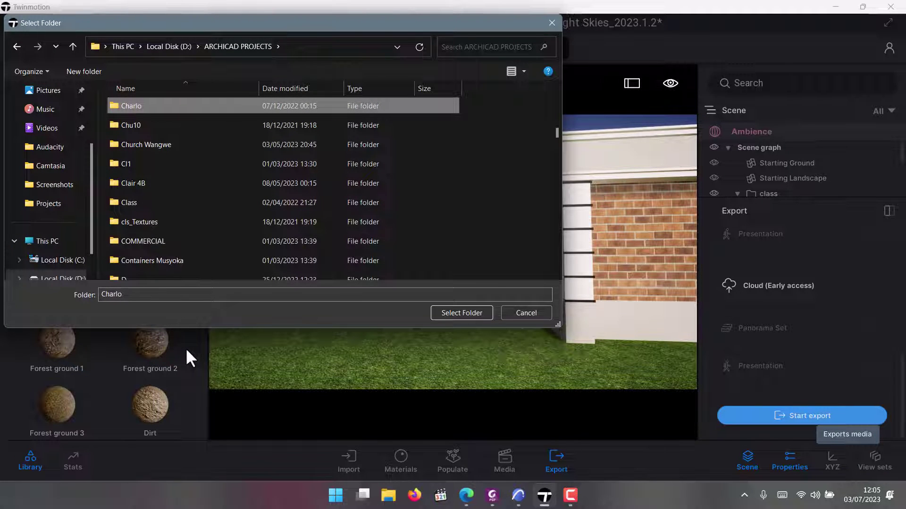
{"action": "double_click", "coordinate": [130, 203]}
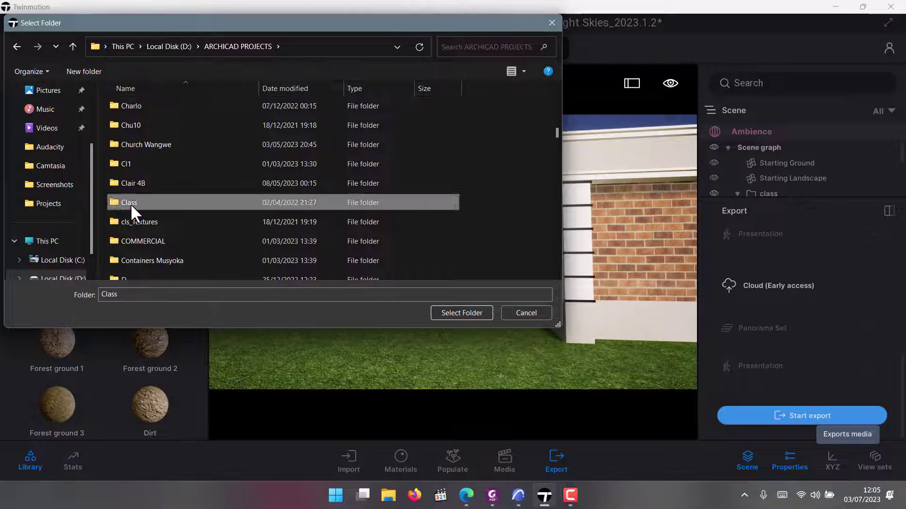
Create a folder named New folder inside Class and confirm it as the destination for the image and video export
{"action": "right_click", "coordinate": [259, 214]}
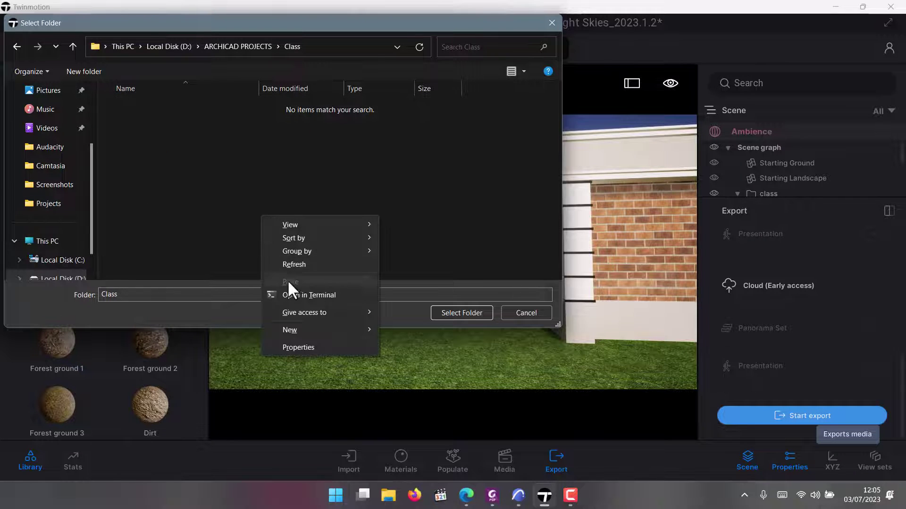
{"action": "mouse_move", "coordinate": [296, 325]}
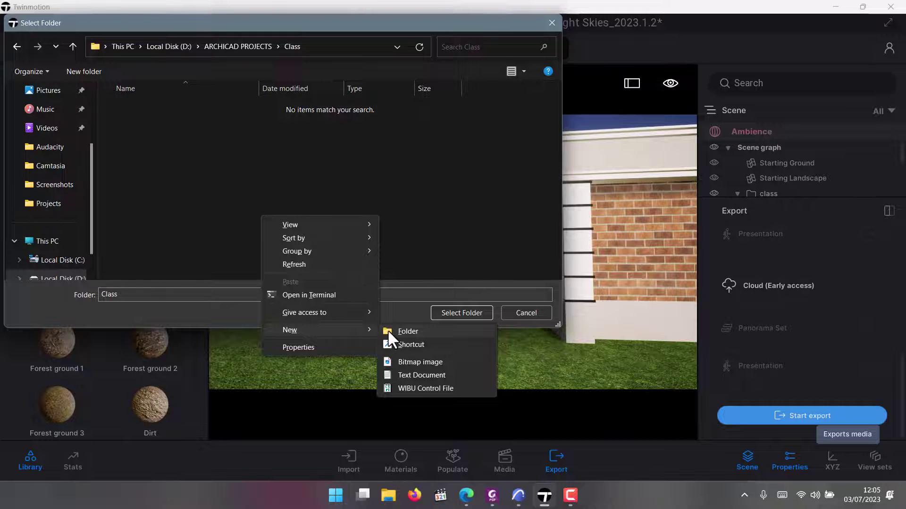
{"action": "left_click", "coordinate": [388, 330]}
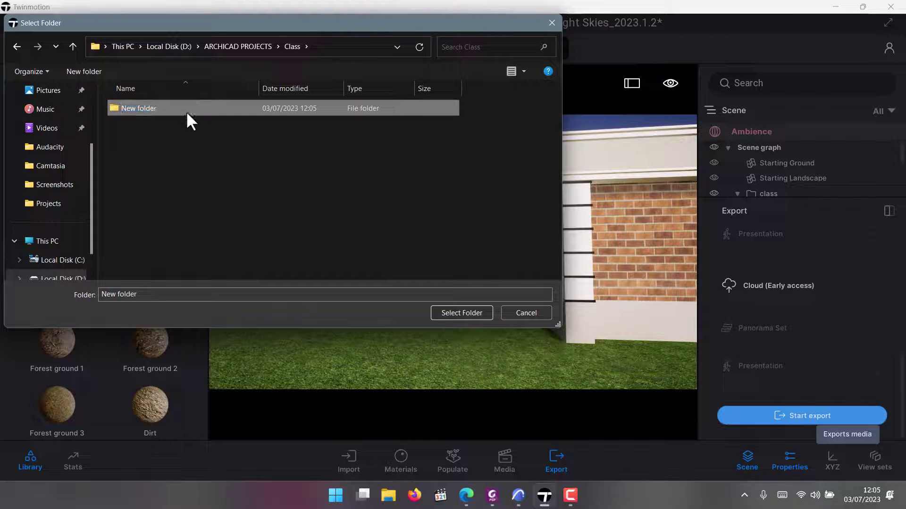
{"action": "left_click", "coordinate": [459, 309]}
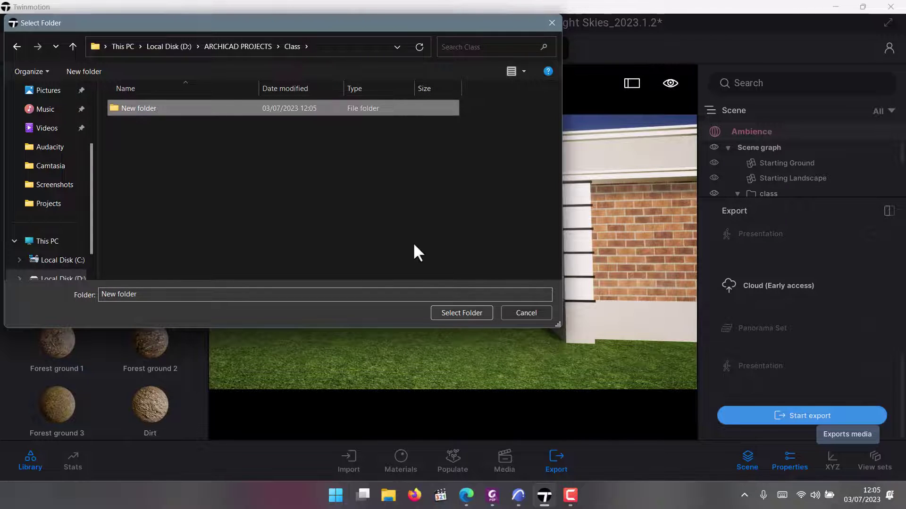
{"action": "left_click", "coordinate": [461, 313]}
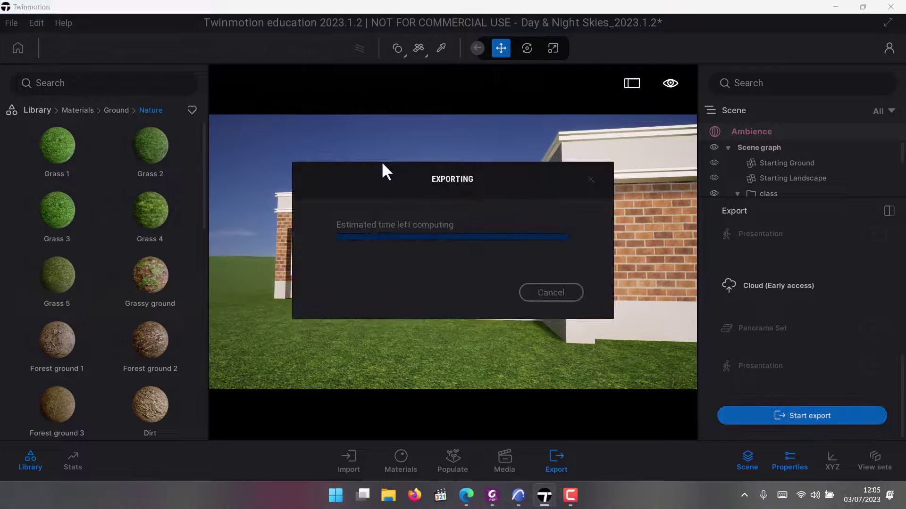